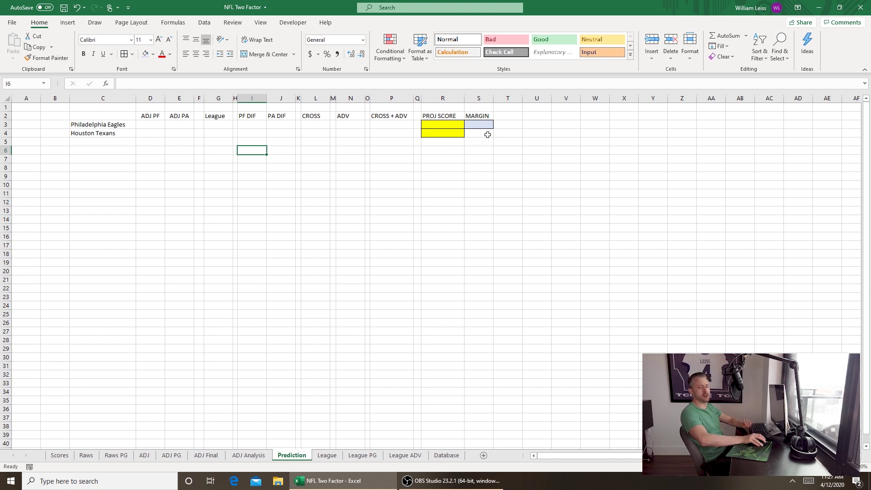
drag(128, 123, 127, 133)
click(128, 132)
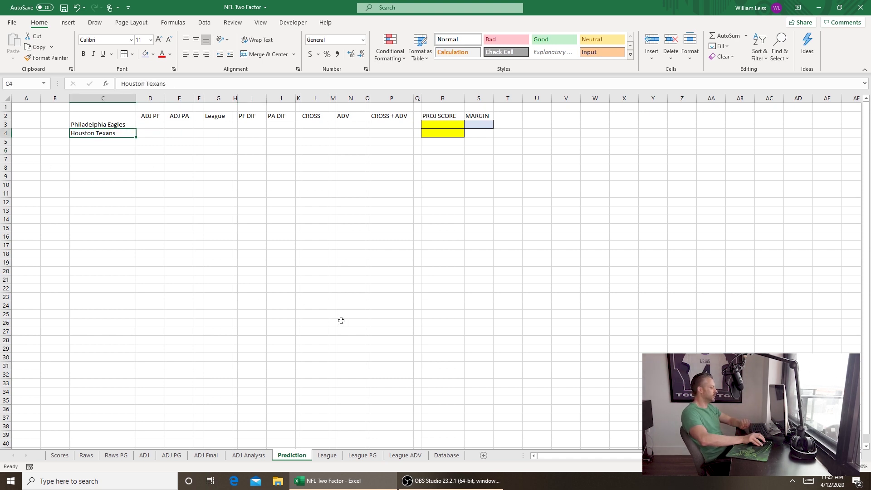
click(350, 322)
Run the adjustment macro on the Database sheet, then return to the Prediction sheet.
click(446, 454)
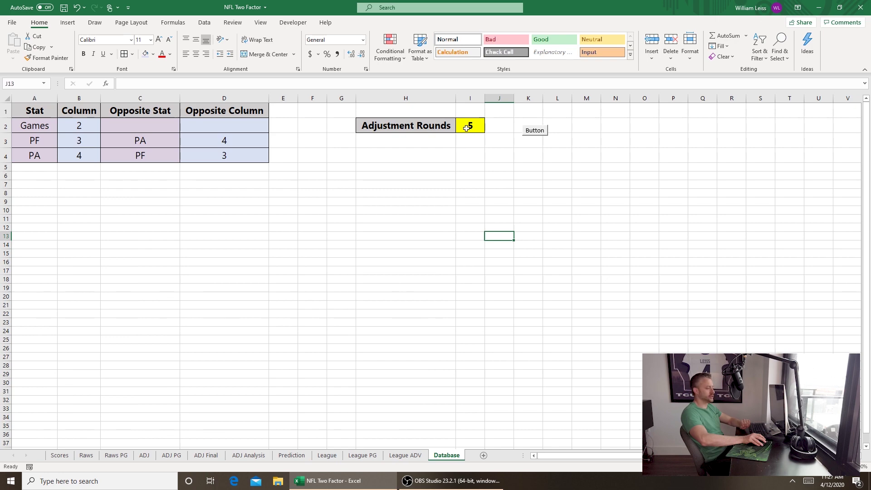
click(534, 130)
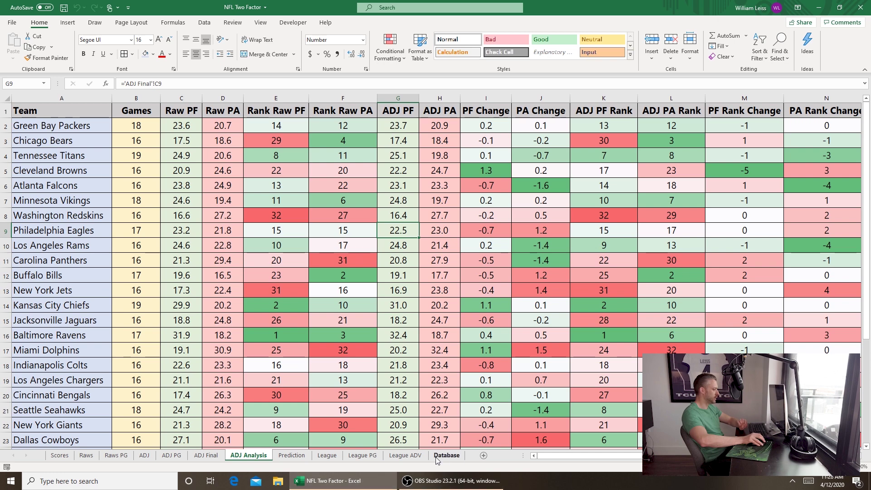
click(284, 457)
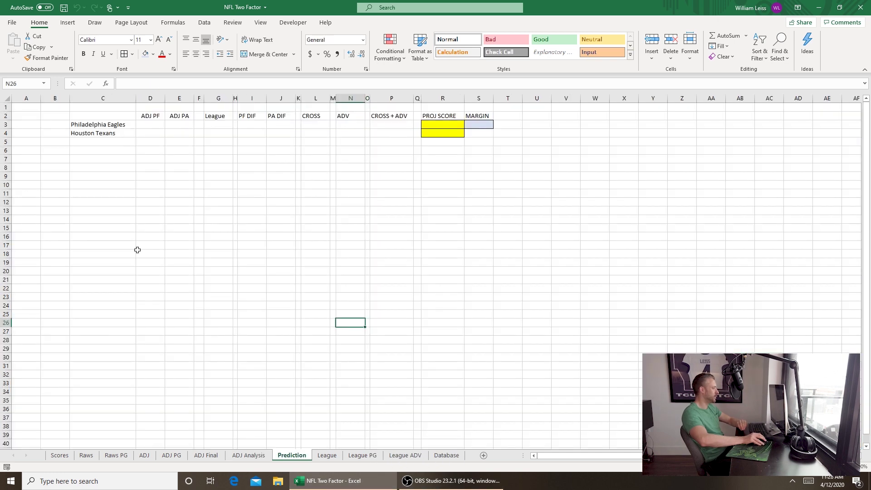
Examine the Prediction sheet's column headers from ADJ PF through PROJ SCORE and MARGIN.
click(150, 117)
click(180, 117)
click(228, 119)
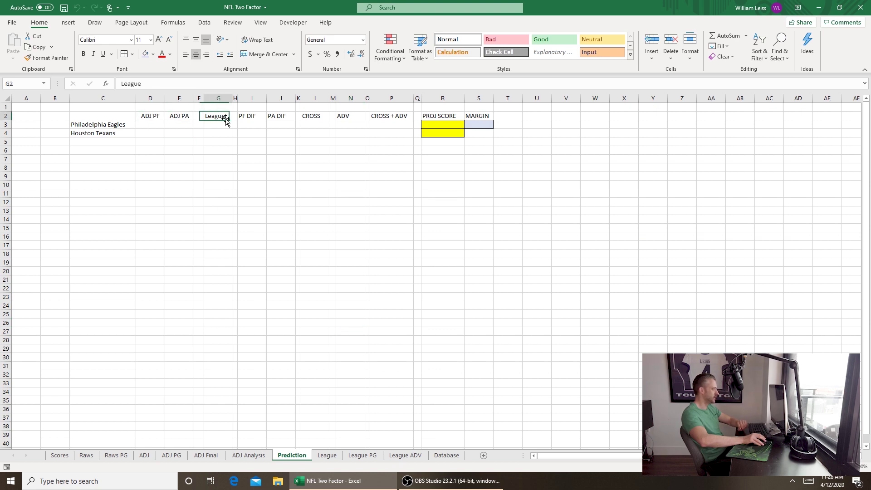
click(261, 116)
click(283, 117)
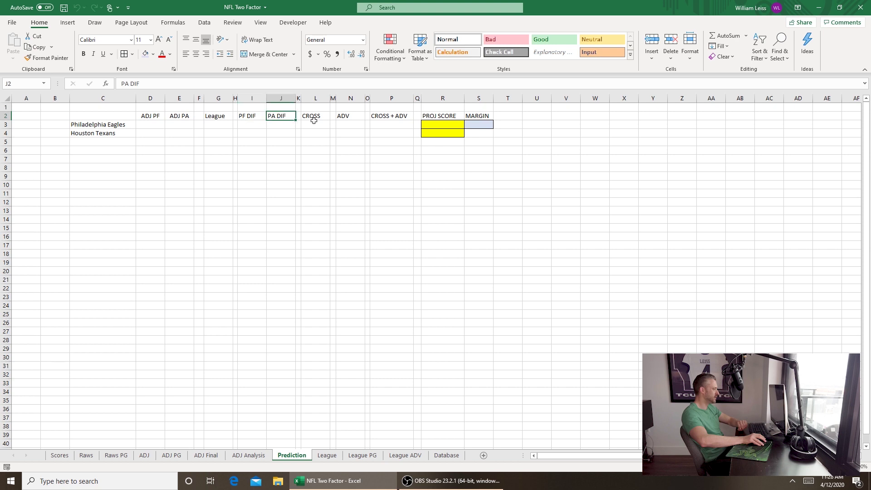
click(326, 118)
click(349, 117)
click(396, 116)
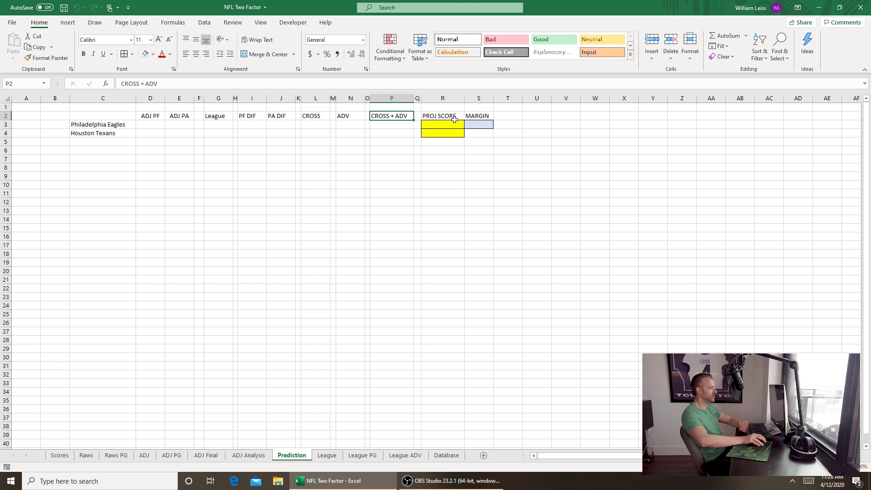
click(455, 119)
click(470, 116)
Begin a VLOOKUP in D3 with lookup value C3 and the ADJ Analysis table A1:P33 as its range.
click(156, 126)
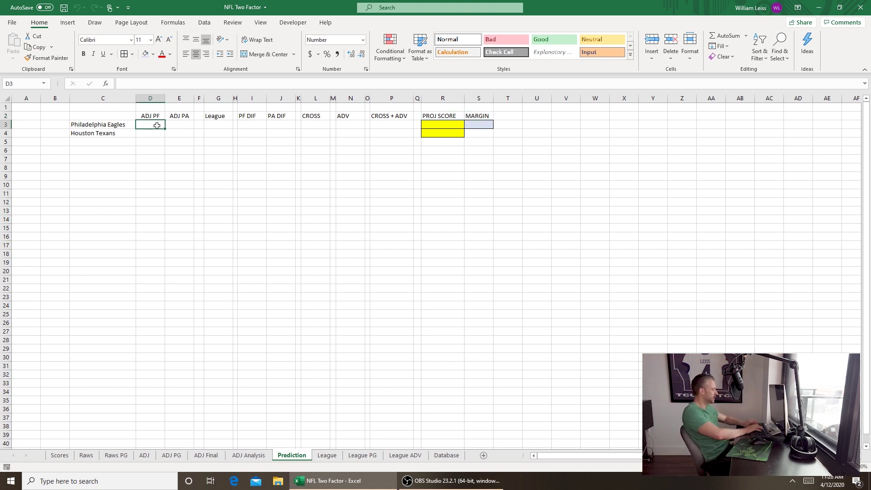
text(=VLOOKUP()
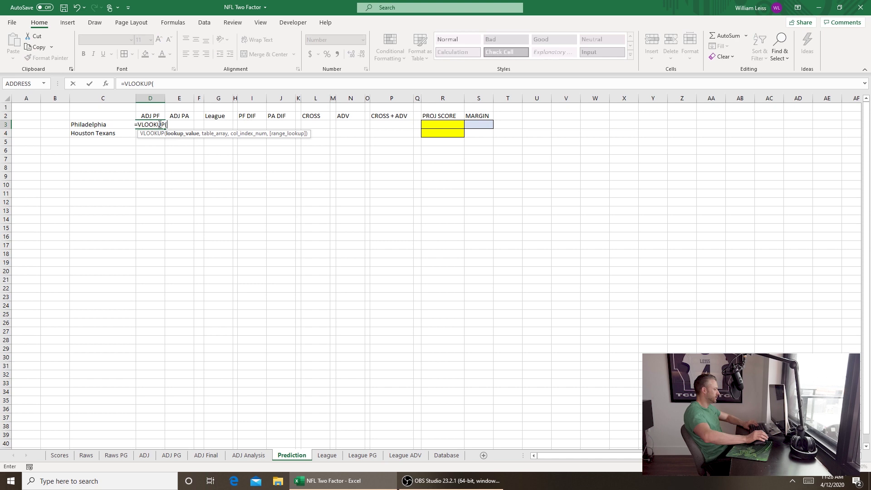
click(89, 126)
click(176, 85)
text(,)
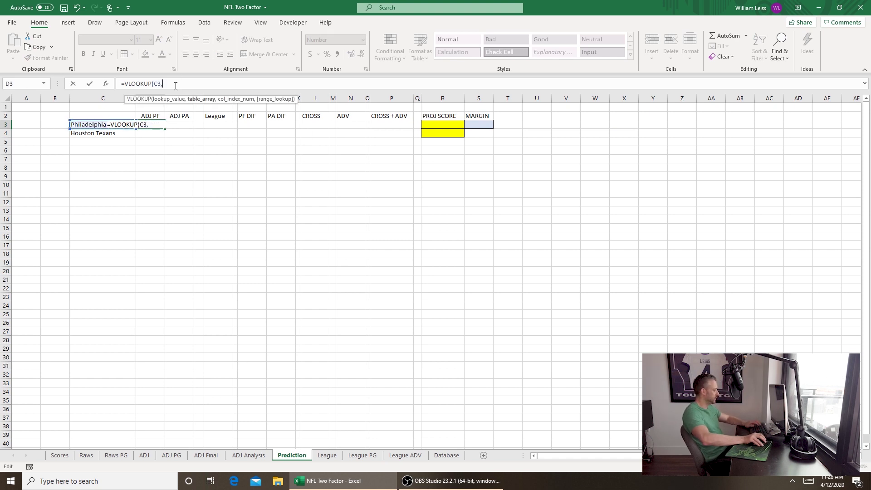
click(248, 454)
drag(55, 109, 760, 103)
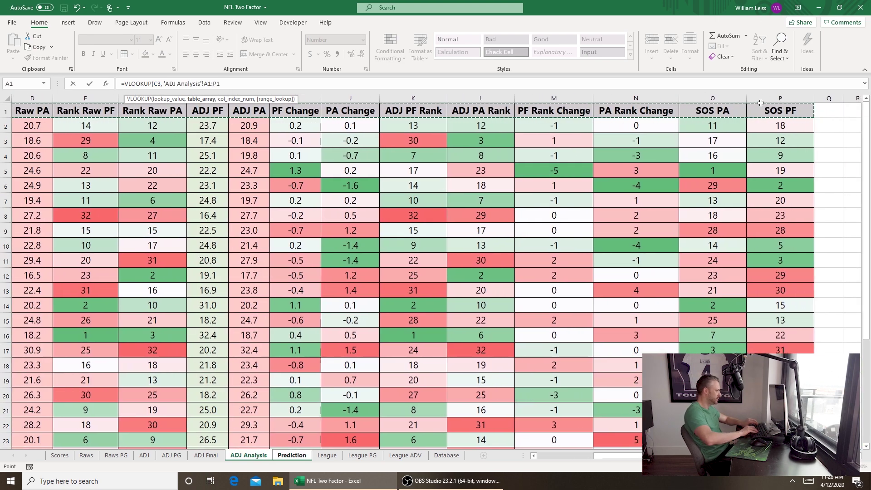
key(ctrl+shift+Down)
Complete the D3 formula with the absolute range $A$1:$P$33, column index 7 and FALSE.
click(209, 83)
text($A$)
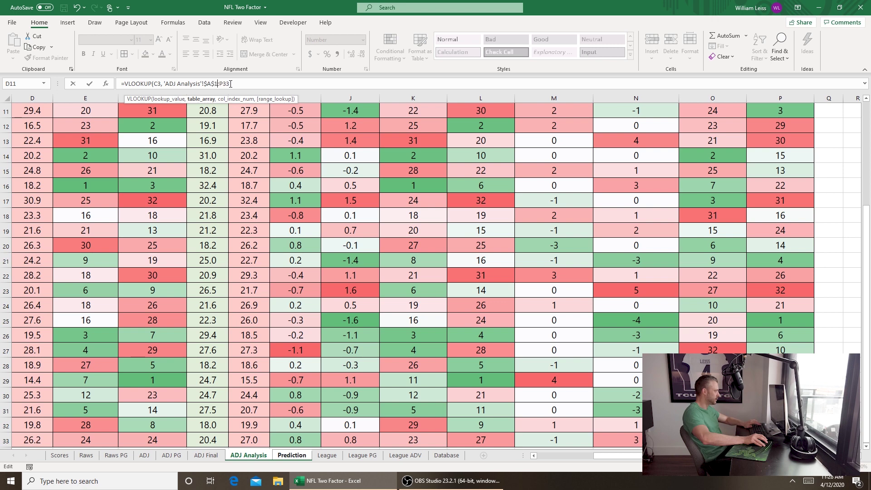
click(262, 86)
text(,)
scroll(272, 230, up, 4)
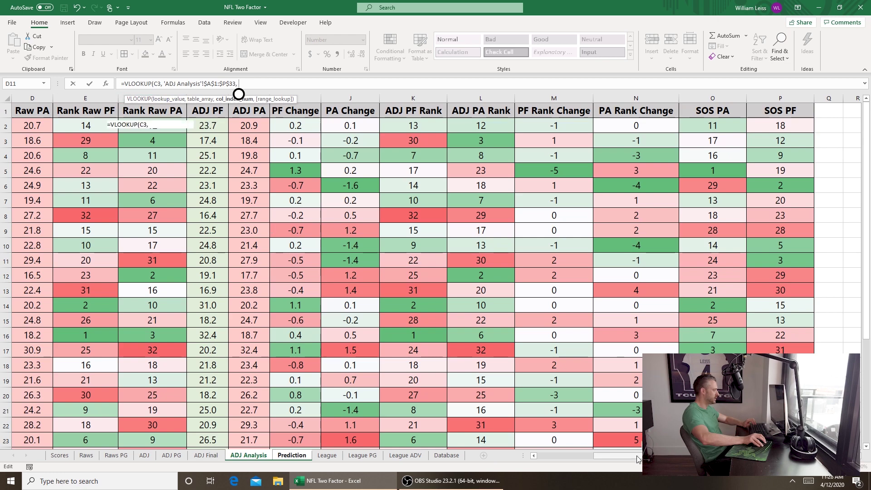
scroll(424, 130, left, 3)
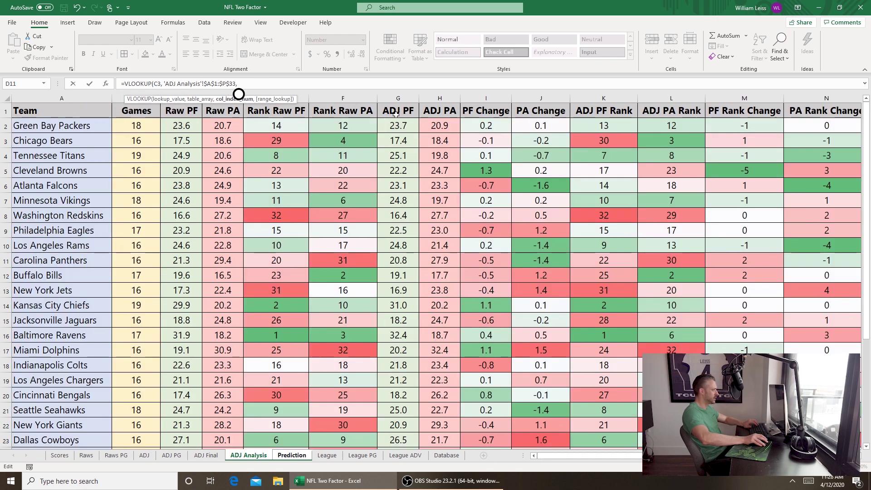
text(7, FALSE))
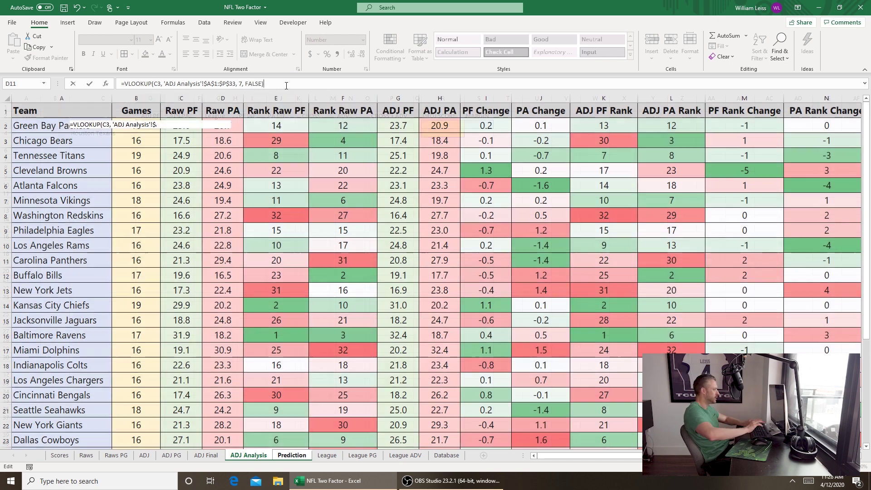
key(Return)
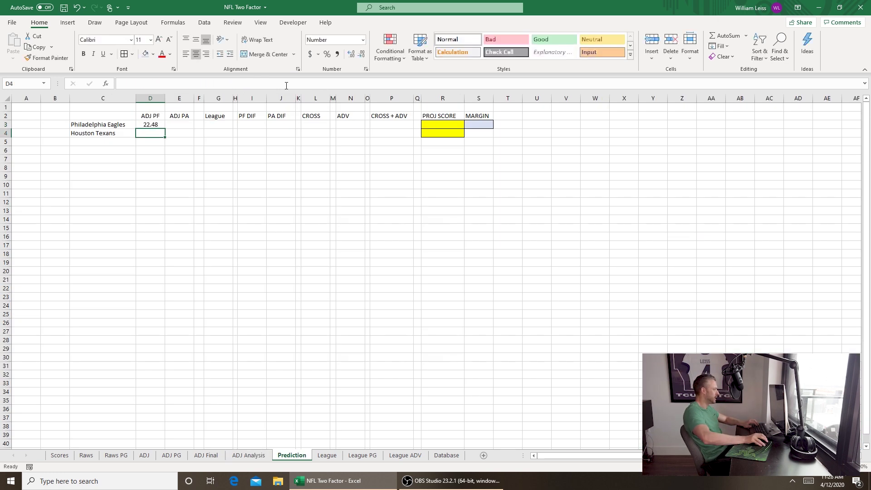
Copy the ADJ PF lookup from D3 to the Houston Texans row in D4.
click(143, 126)
key(ctrl+c)
click(161, 136)
key(ctrl+v)
Copy the lookup formula into E3, keeping C3 as the lookup value and returning the ADJ PA column.
click(180, 125)
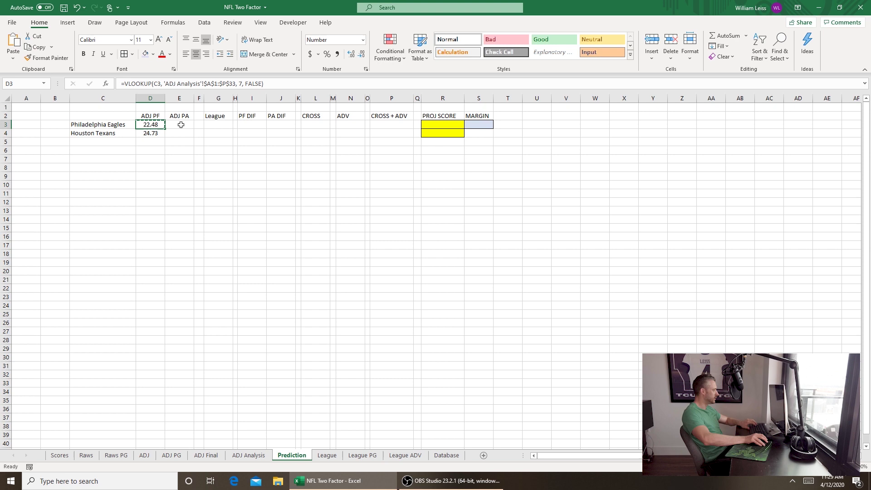
key(ctrl+v)
click(157, 84)
key(BackSpace)
text(C)
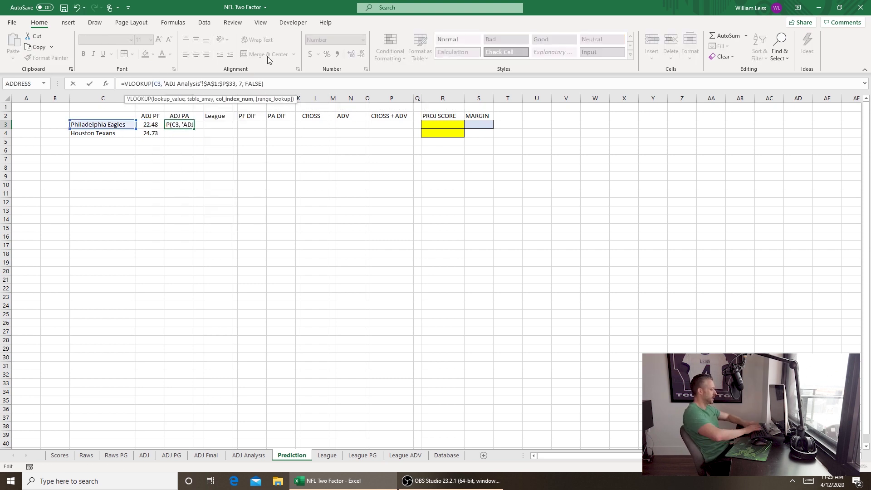
key(Return)
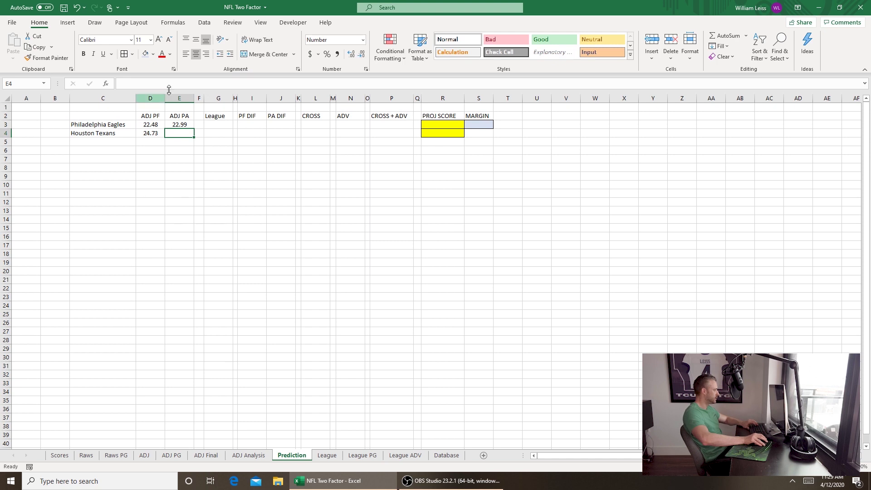
Copy the ADJ PA lookup from E3 to the Houston Texans row in E4.
click(186, 124)
key(ctrl+c)
click(179, 133)
key(ctrl+v)
click(154, 206)
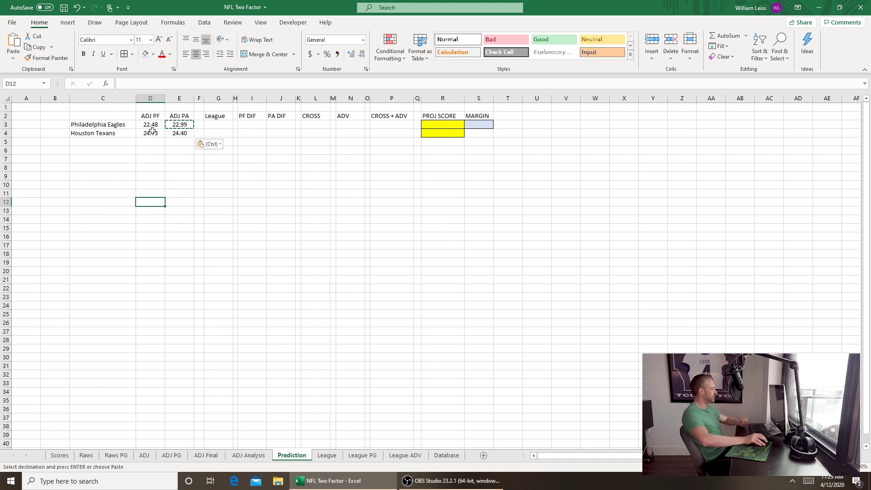
Link the League cell G3 to the total PF/G on the League PG sheet with ='League PG'!C4.
click(217, 129)
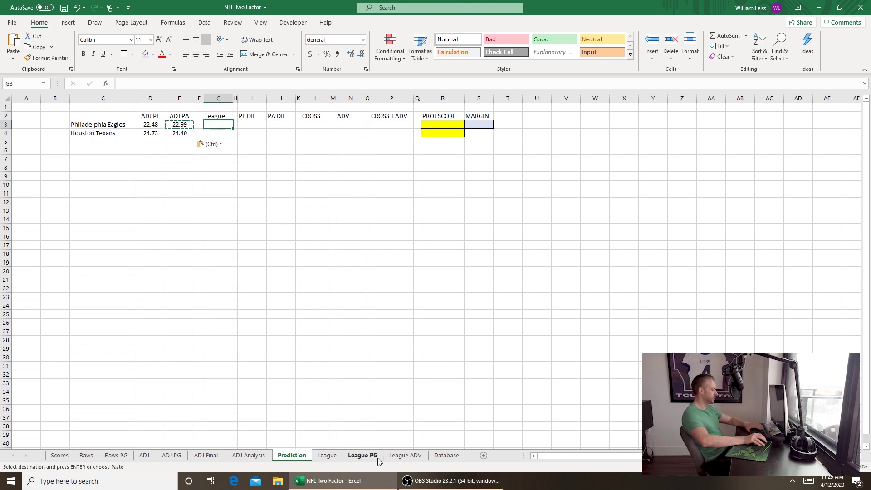
double_click(228, 128)
text(=)
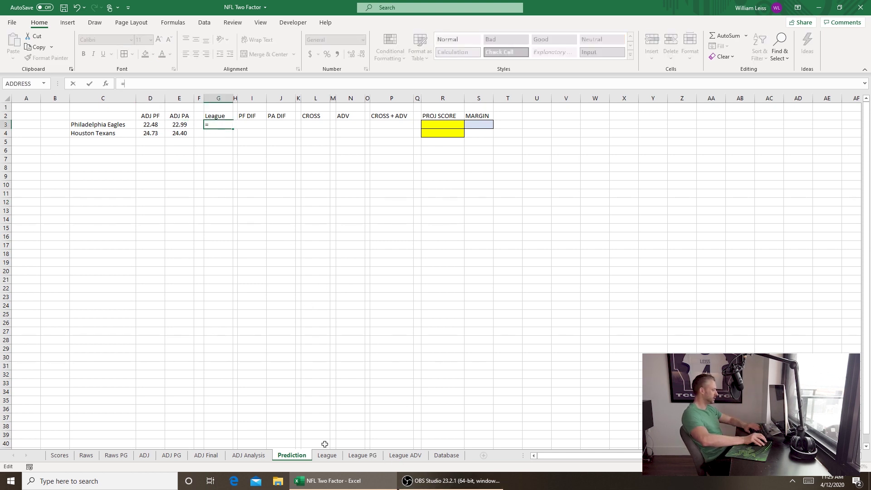
click(356, 458)
click(125, 155)
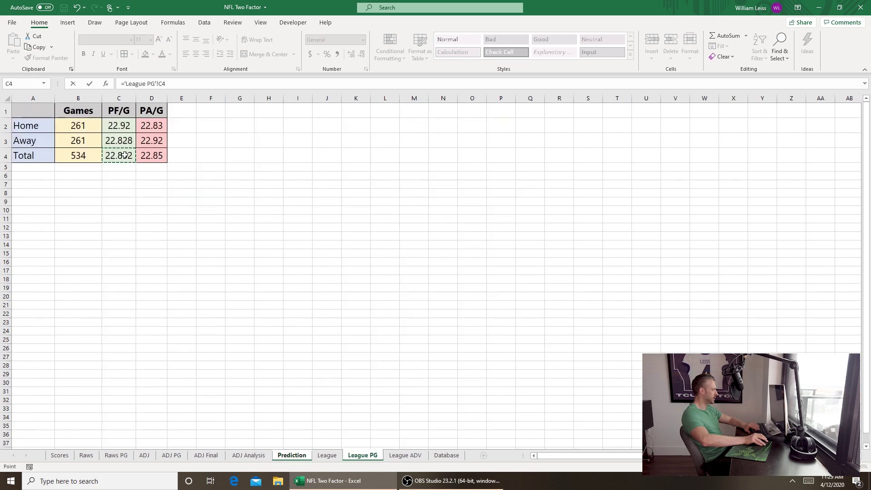
key(Return)
Copy the league average from G3 and paste it as a value into G4.
click(225, 125)
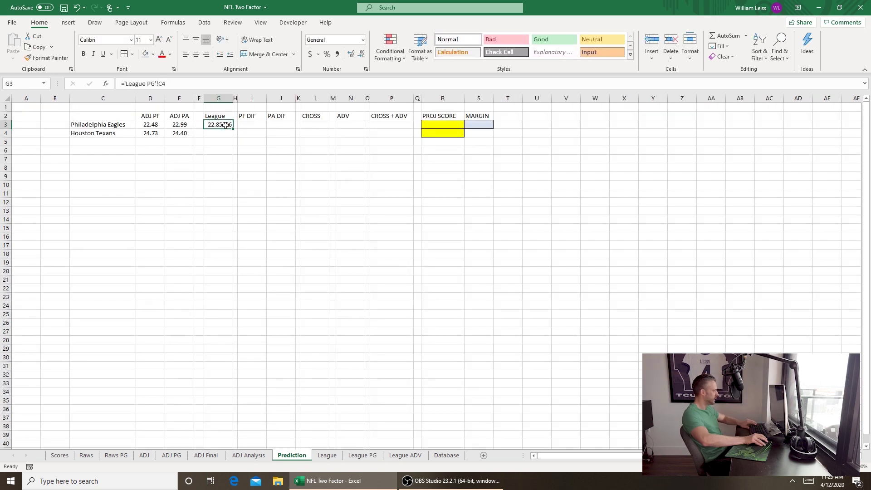
key(ctrl+c)
click(223, 131)
right_click(223, 132)
click(249, 177)
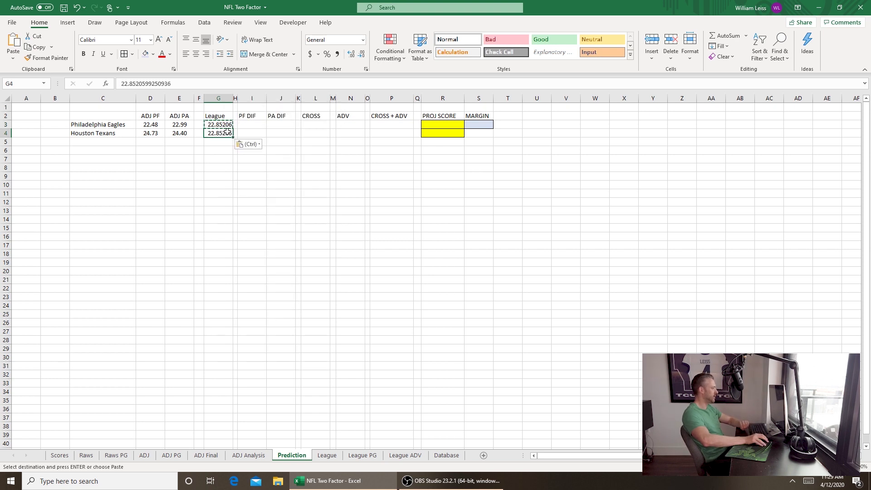
Calculate the Philadelphia Eagles' PF DIF in I3 with the formula =D3-G3.
key(Up)
key(Right)
key(Right)
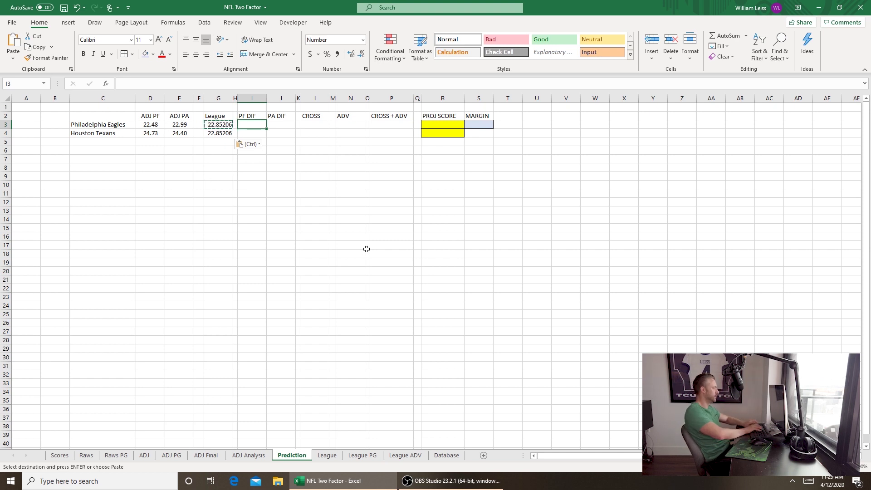
text(=D3)
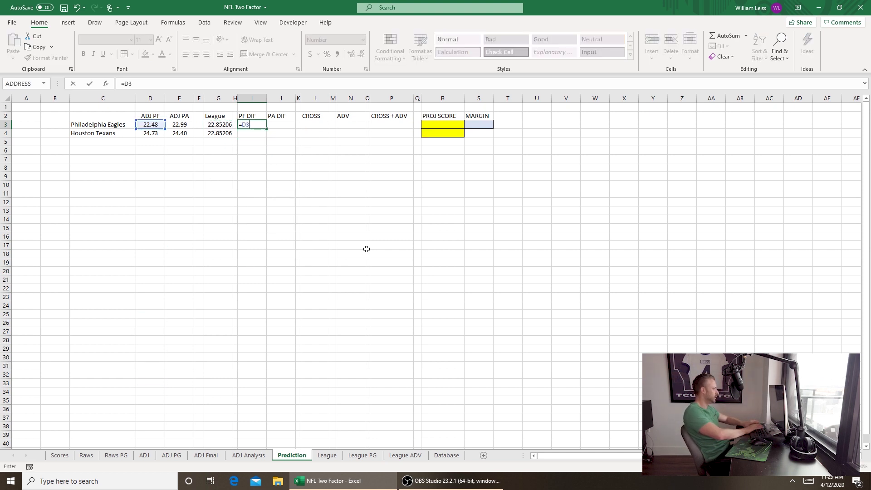
text(-G3)
key(Return)
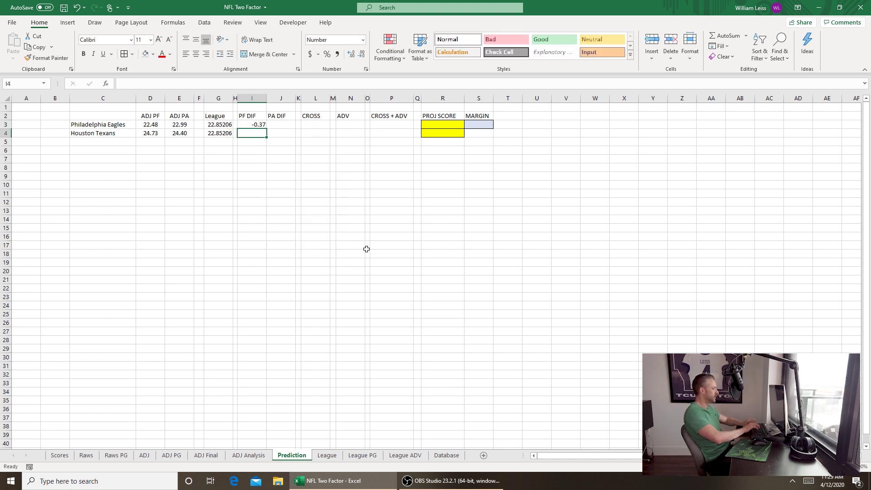
Copy the PF DIF formula from I3 to the Houston Texans row in I4.
key(Up)
key(ctrl+c)
key(Down)
key(ctrl+v)
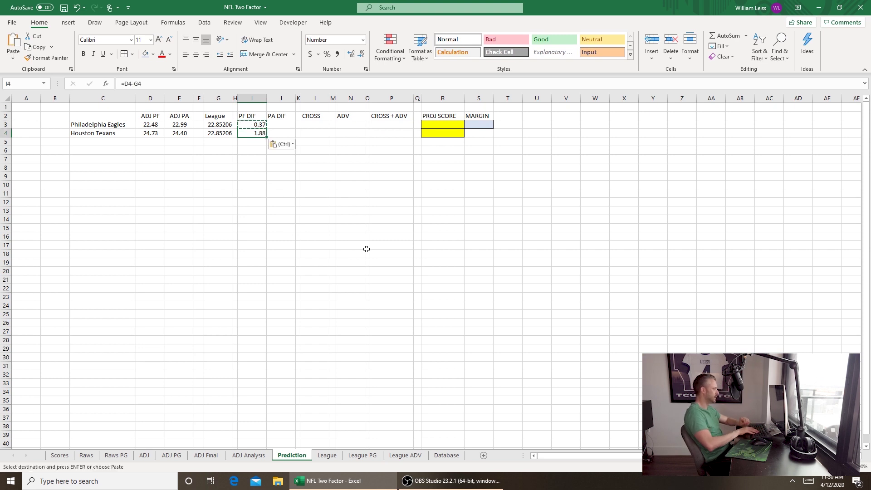
Calculate the Philadelphia Eagles' PA DIF in J3 with the formula =E3-G3.
click(291, 125)
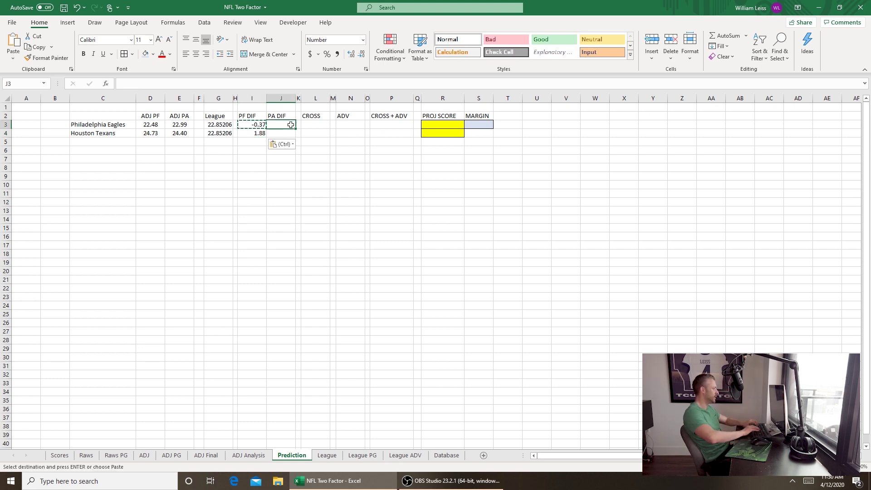
text(=E3-)
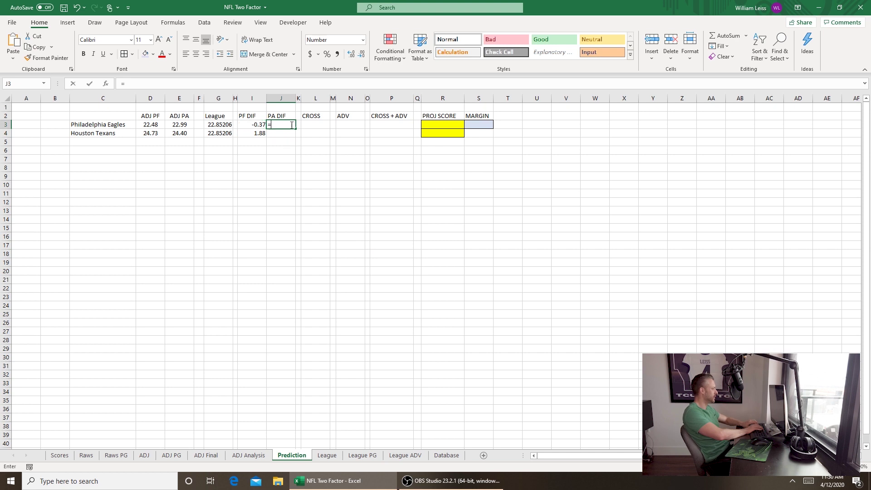
click(218, 125)
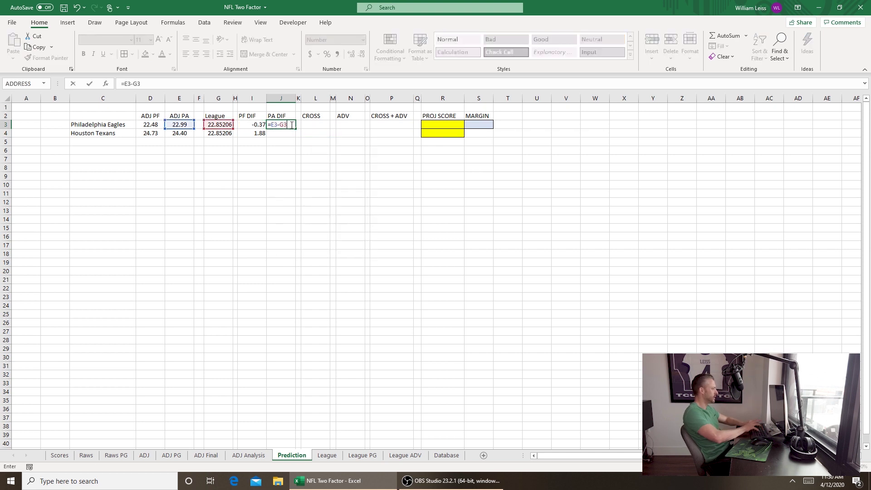
key(Return)
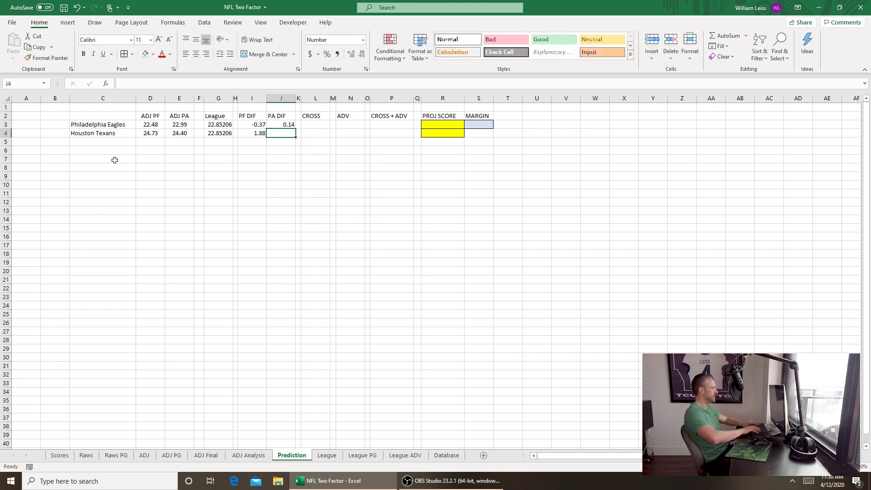
key(Up)
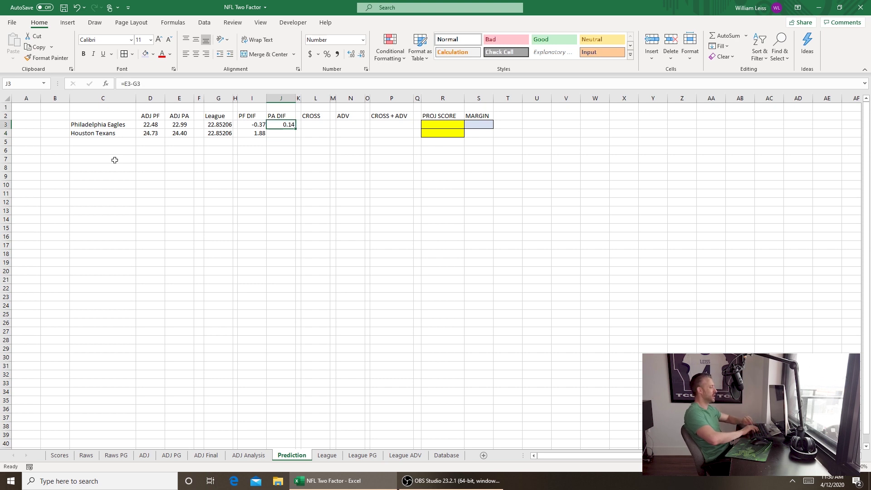
key(Down)
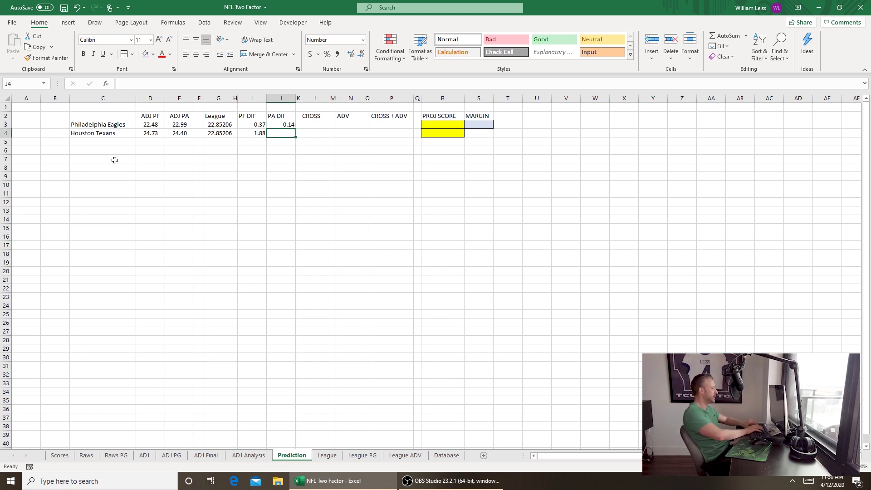
Calculate the Houston Texans' PA DIF in J4 with the formula =E4-G4.
text(=E)
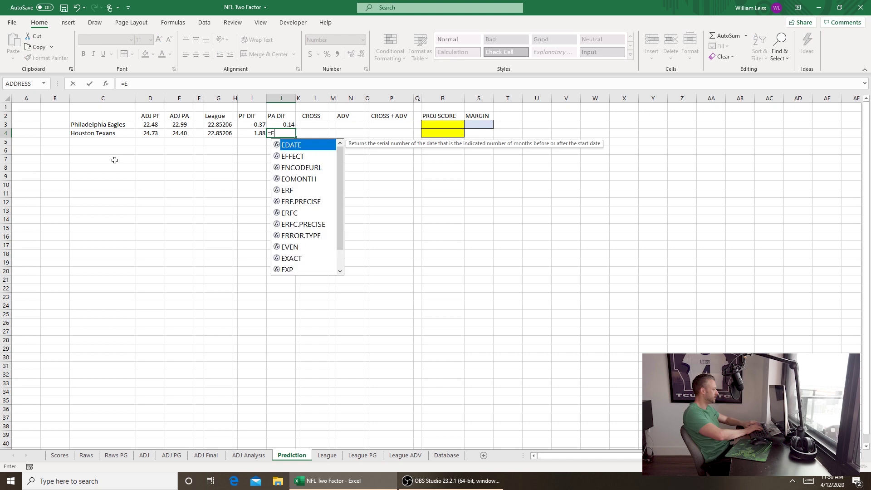
text(4-G4)
key(Return)
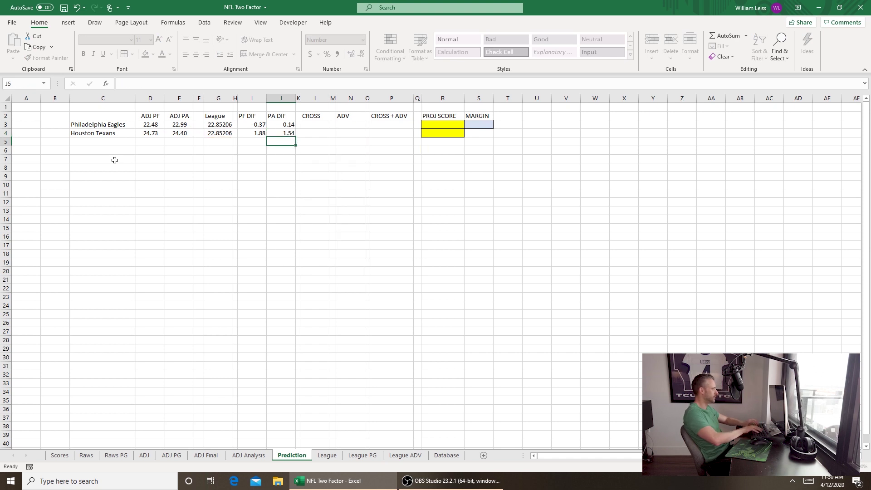
Calculate the CROSS values by entering =I3+J4 in L3 for the Eagles and =J3+I4 in L4 for the Texans.
click(316, 124)
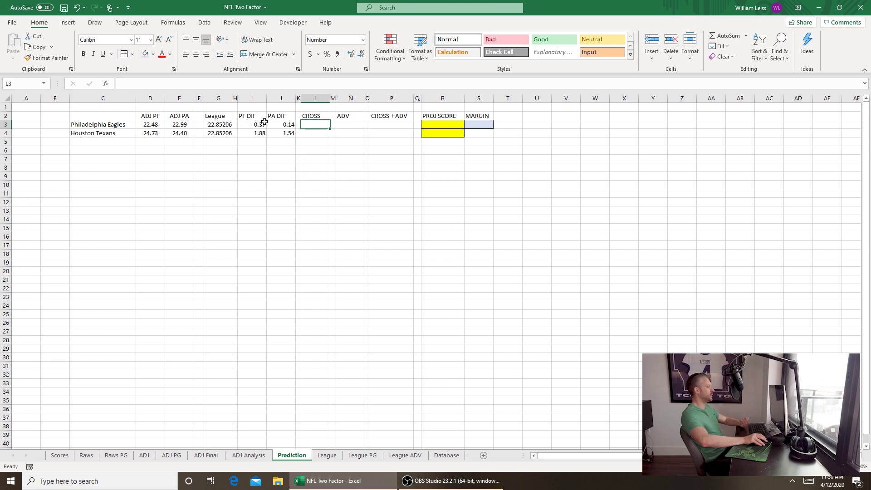
click(253, 122)
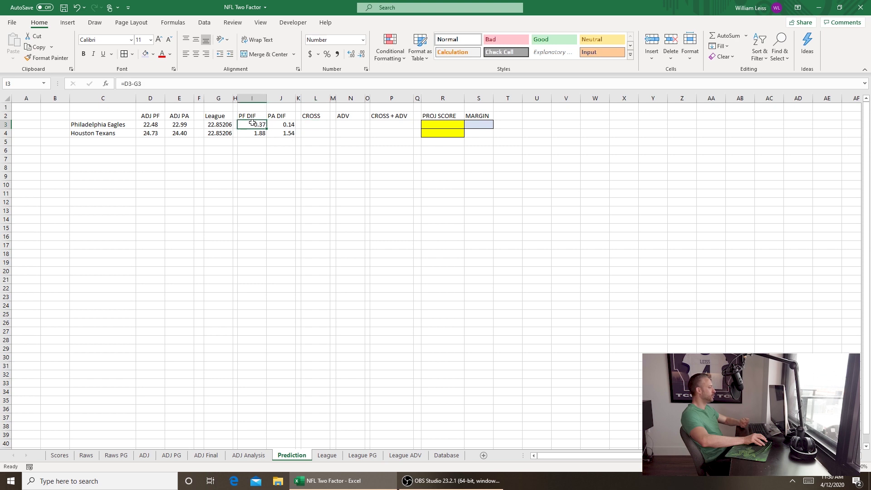
click(286, 134)
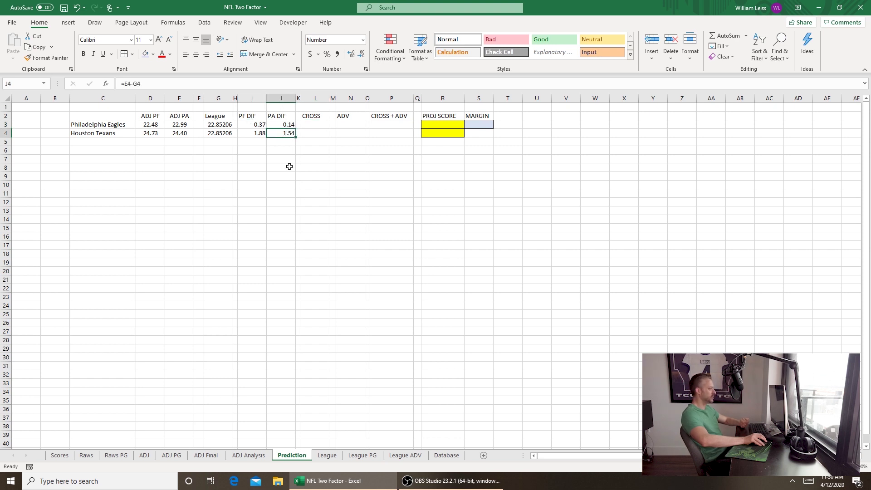
click(260, 125)
click(281, 134)
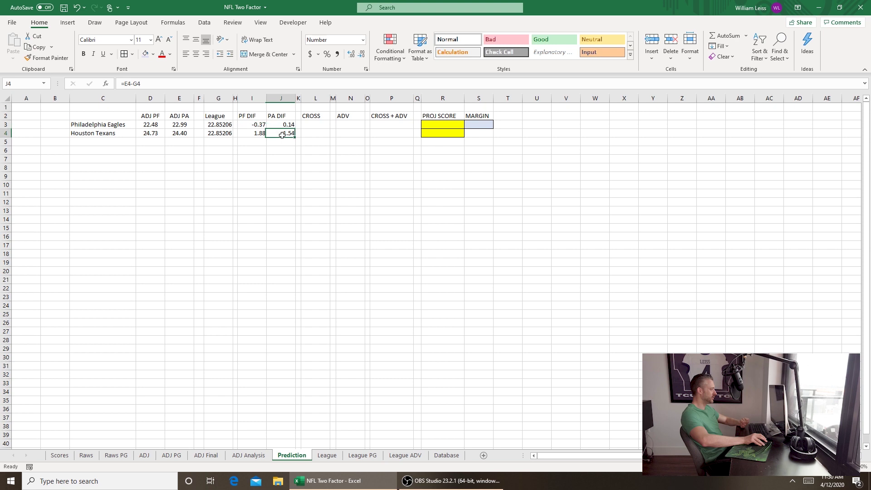
click(313, 125)
text(=I3)
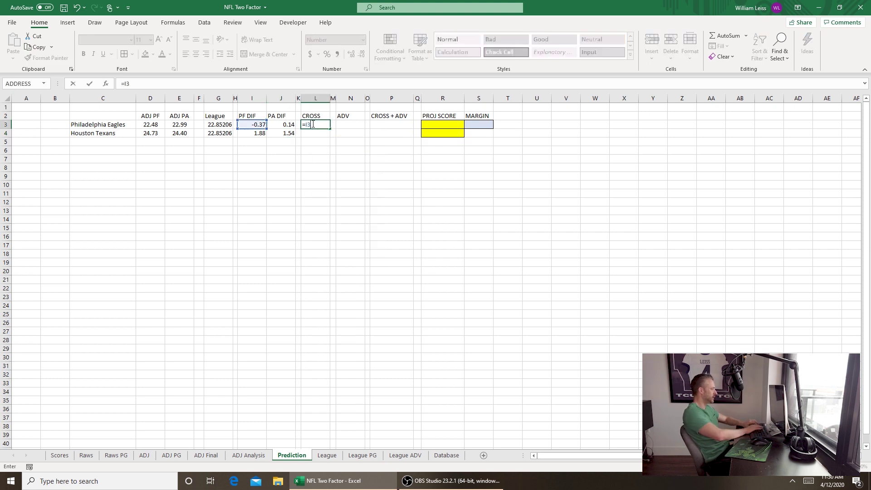
text(+J)
click(288, 133)
key(Return)
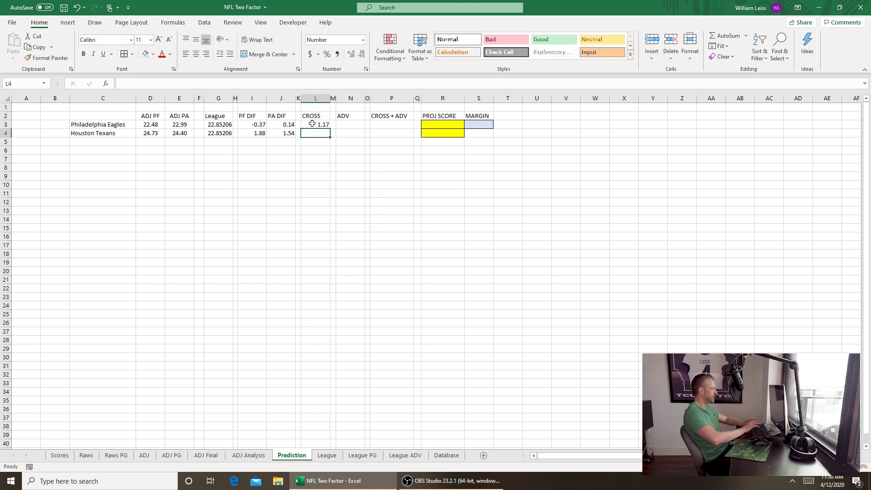
text(=J3+I4)
key(Return)
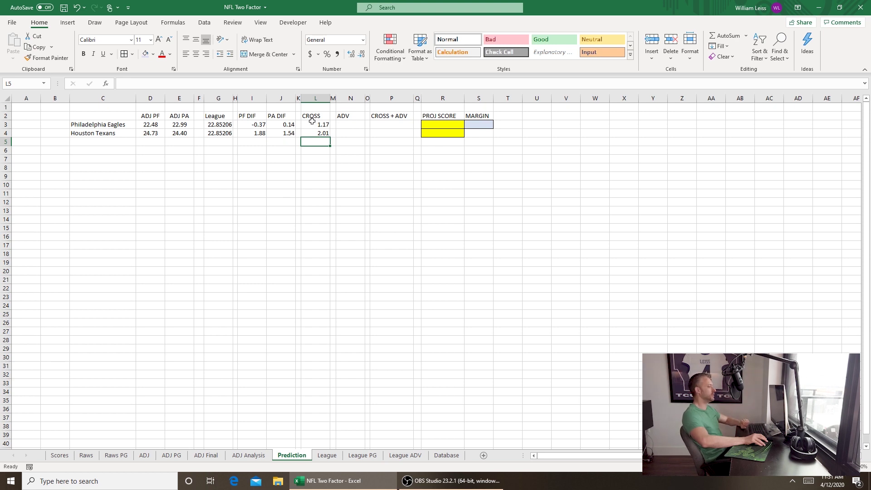
Link the Eagles' ADV cell N3 to the away PG Adv value with ='League ADV'!C3.
click(343, 124)
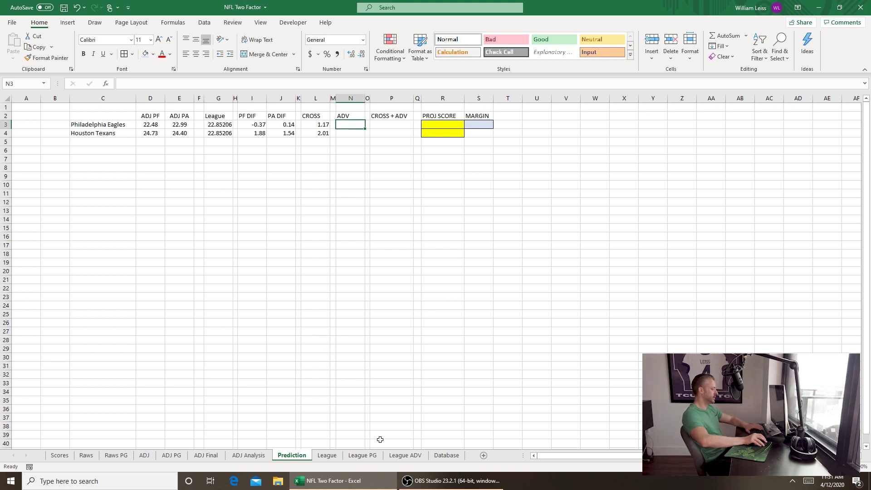
text(=)
click(405, 454)
click(117, 140)
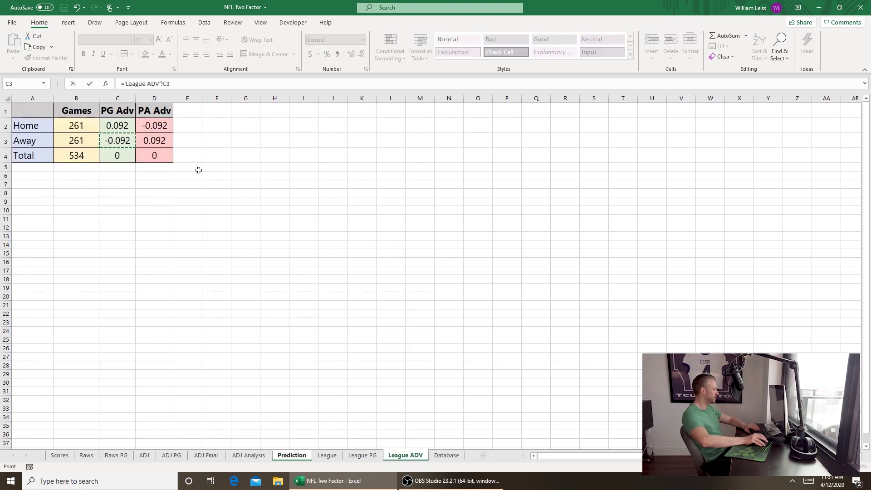
key(Return)
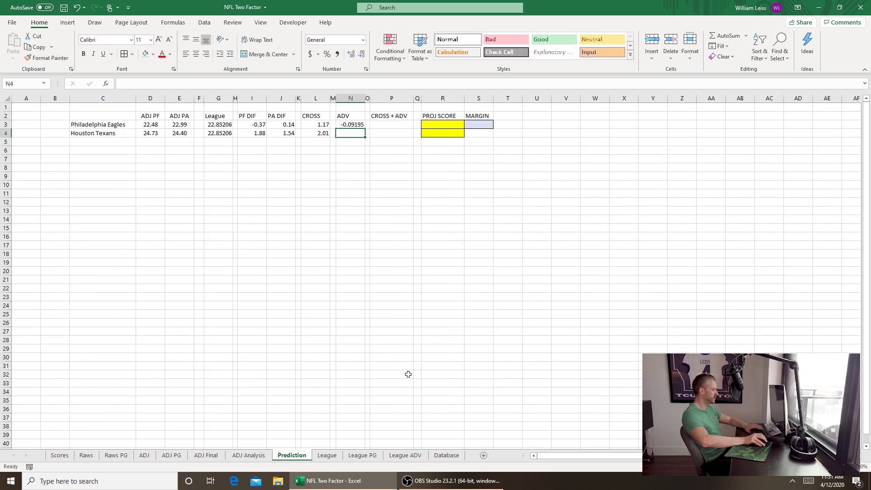
Link the Texans' ADV cell N4 to the home PG Adv value with ='League ADV'!C2.
text(=)
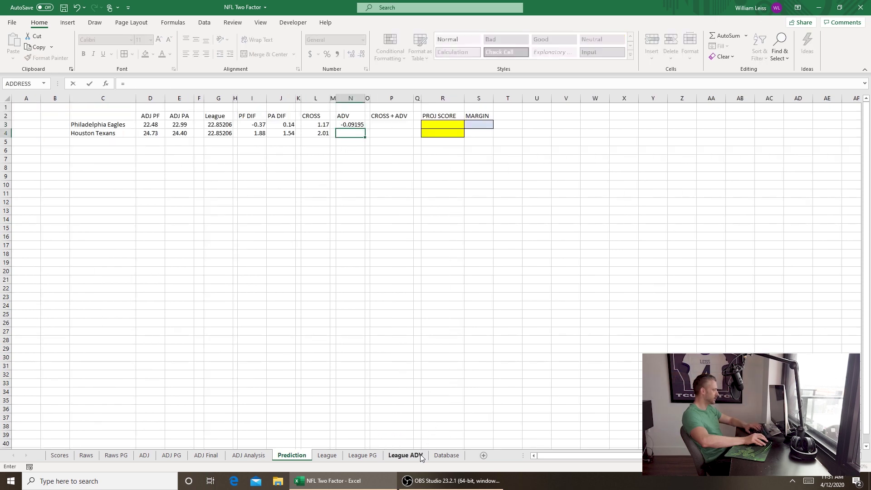
click(408, 454)
click(111, 127)
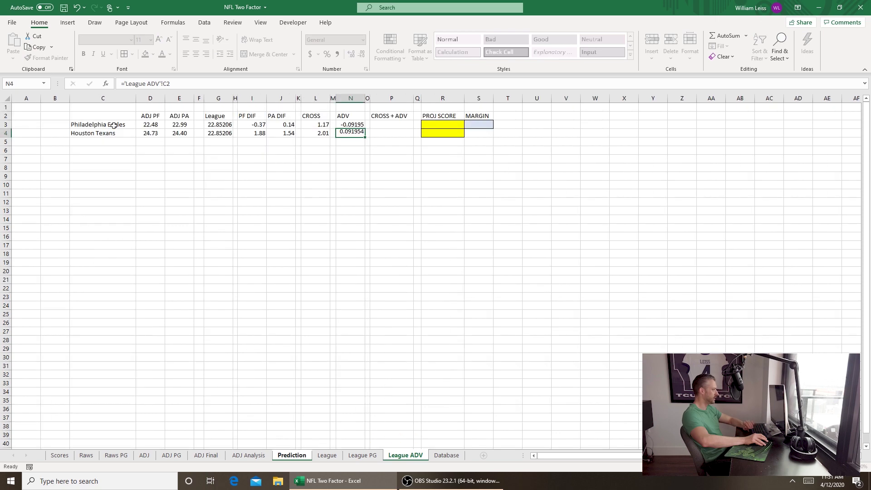
key(Return)
Calculate CROSS + ADV in P3 with the formula =L3+N3 and copy it to P4.
click(393, 126)
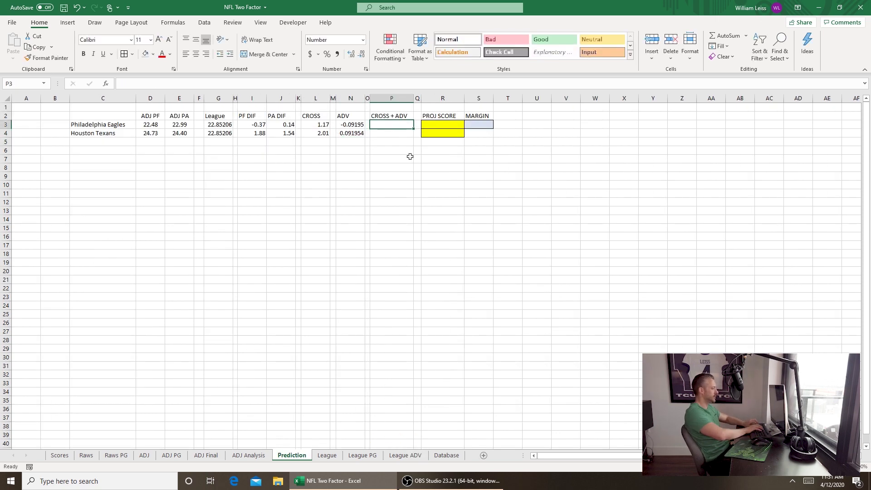
text(=L3+N3)
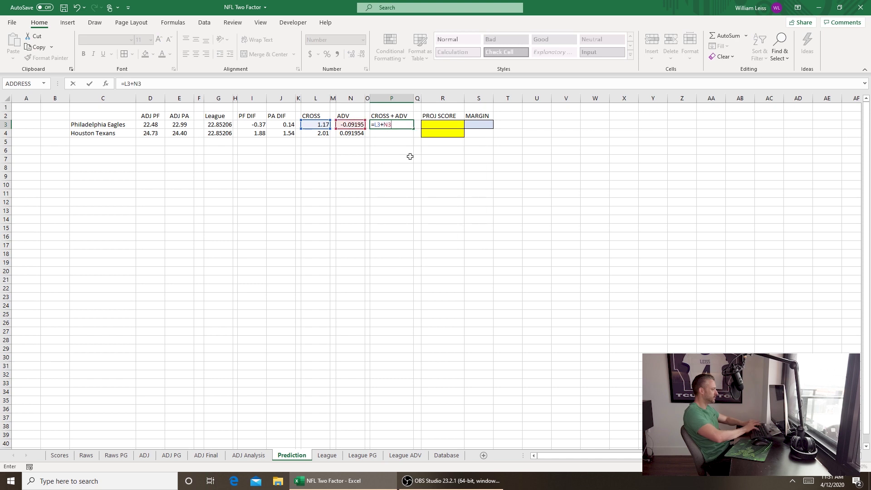
key(ctrl+Return)
key(ctrl+c)
key(Down)
key(ctrl+v)
key(Up)
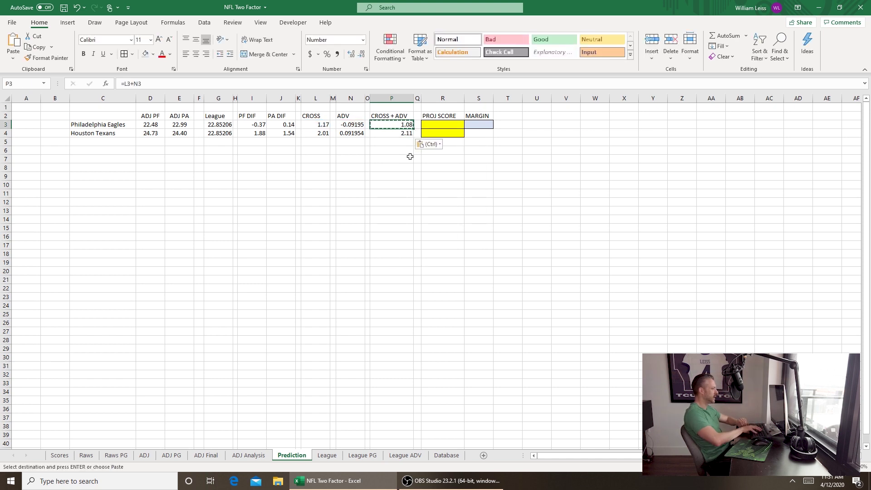
Calculate both teams' PROJ SCORE by entering =G3+P3 in R3 and the matching formula in R4.
key(Right)
key(Right)
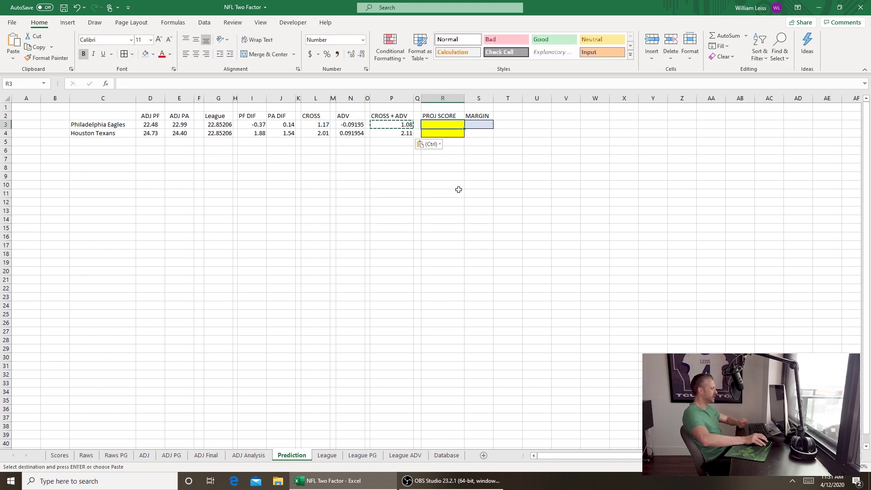
text(=G)
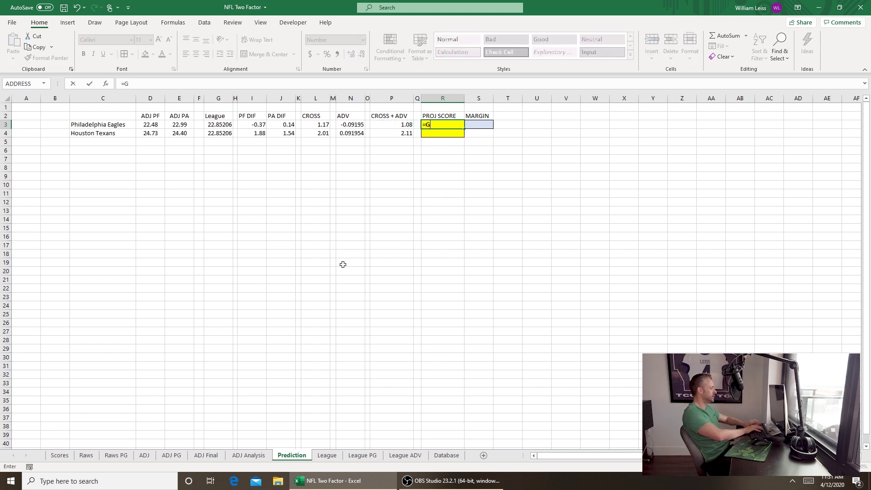
text(3+P3)
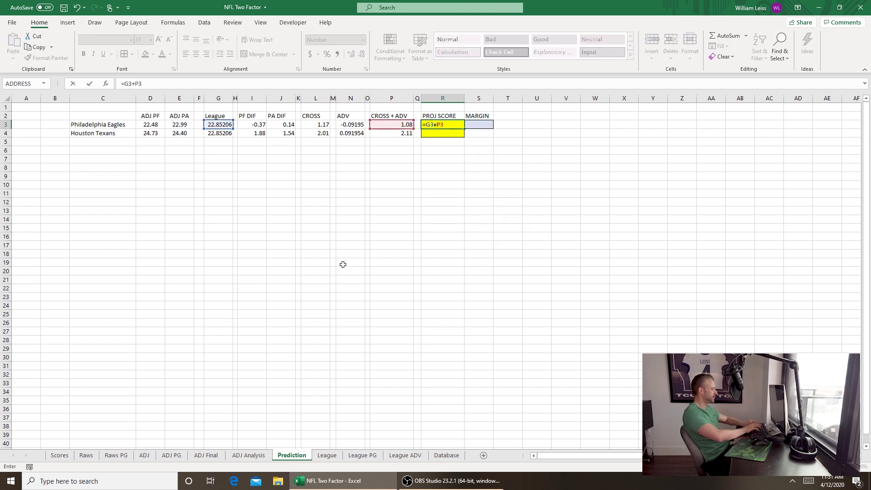
key(ctrl+Return)
Calculate the projected MARGIN in S3 with the formula =R3-R4.
key(Right)
text(=R3-R4)
key(Return)
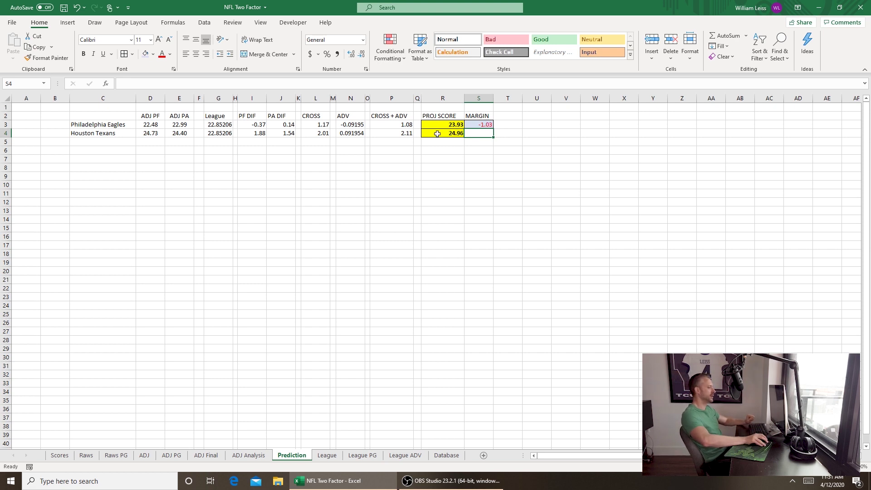
Add a TOTAL heading in T2 and calculate the projected total in T3 with =R3+R4.
click(502, 116)
text(TOTAL)
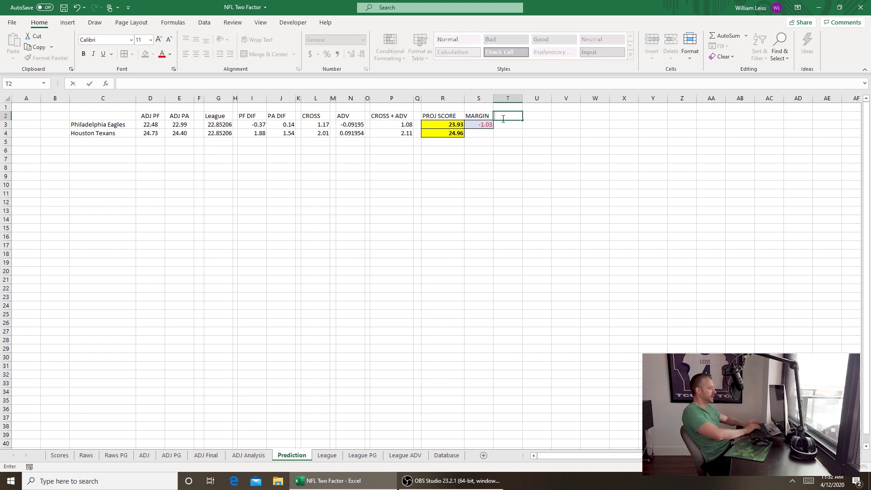
key(Return)
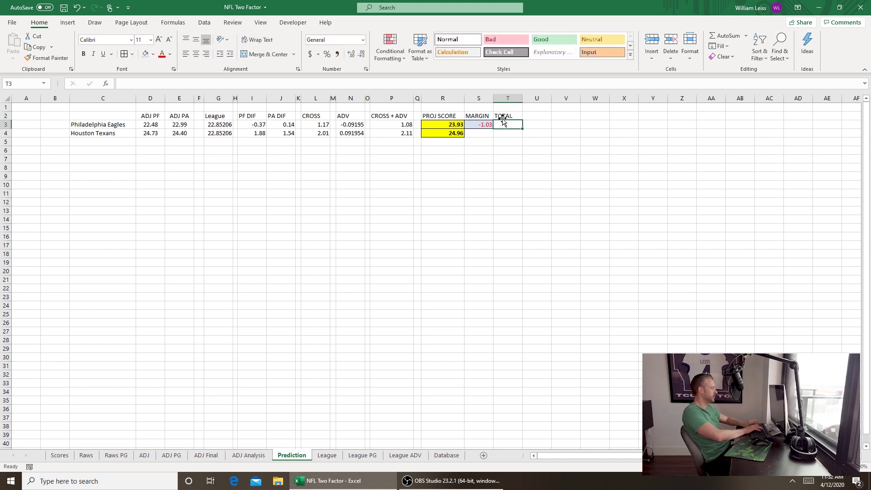
text(=r3+r4)
key(Return)
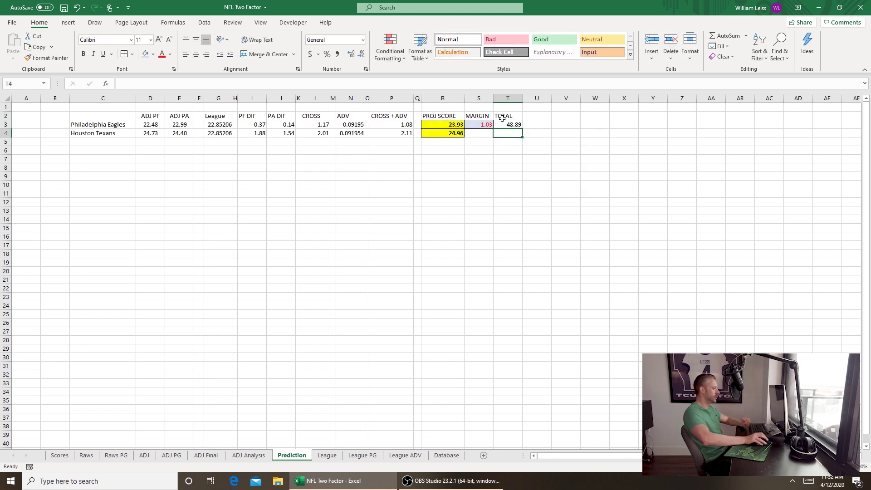
click(505, 124)
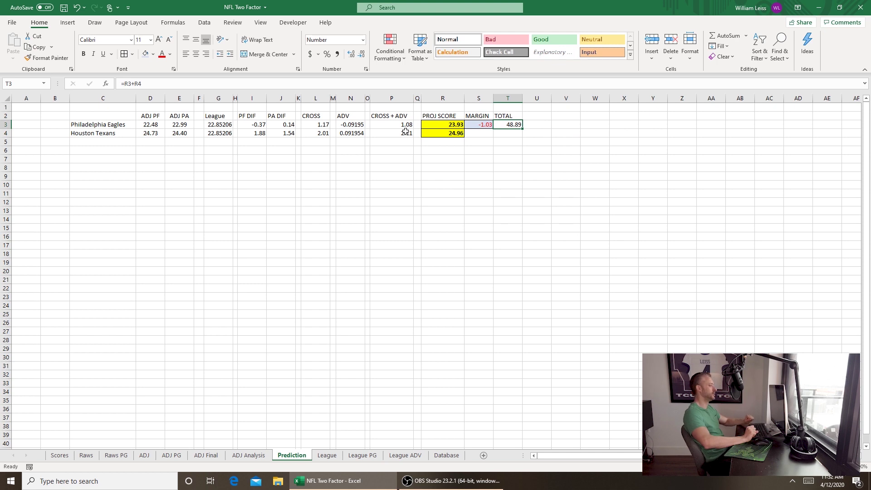
click(566, 220)
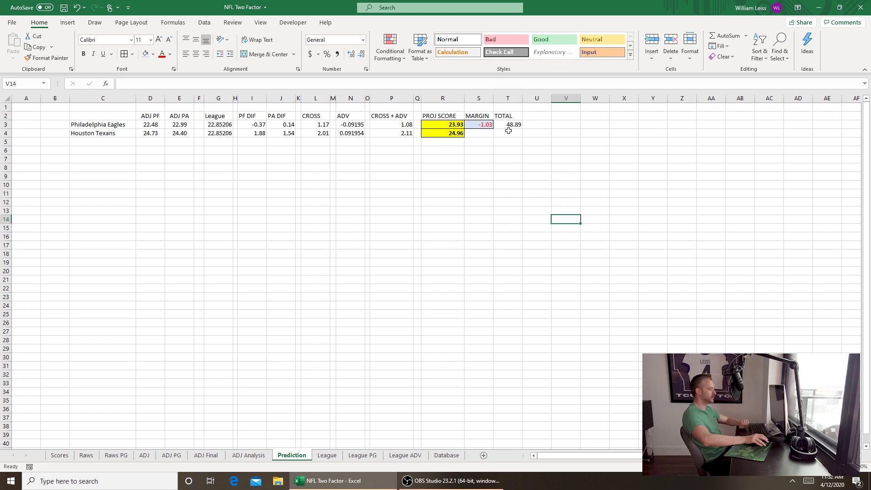
Try another matchup by replacing the teams with Detroit Lions in C3 and Dallas Cowboys in C4.
click(102, 124)
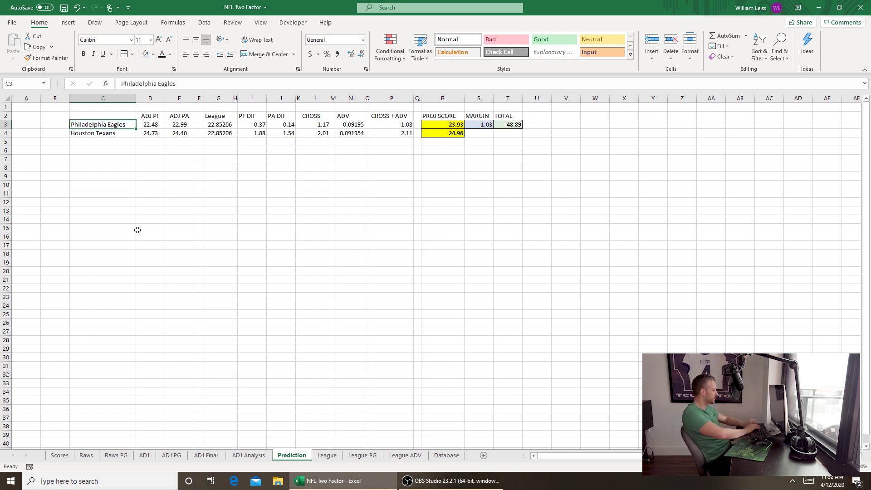
text(Detroit Lions)
key(Return)
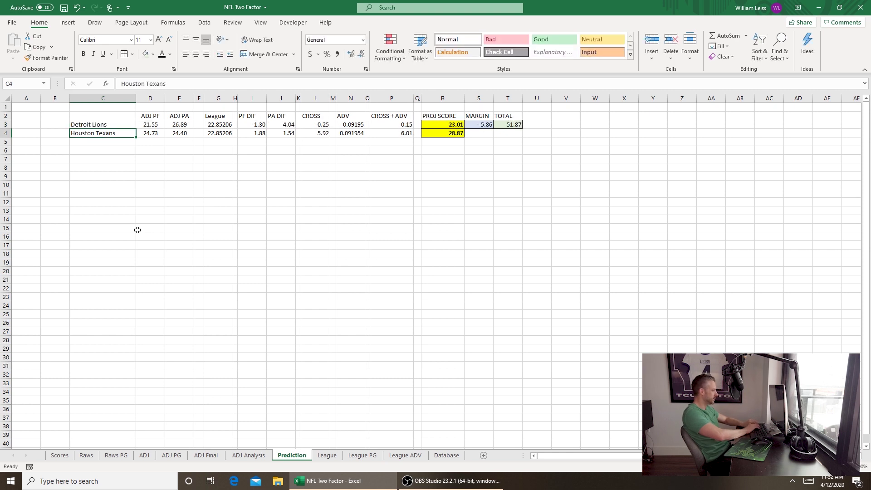
text(Dallas Cowboys)
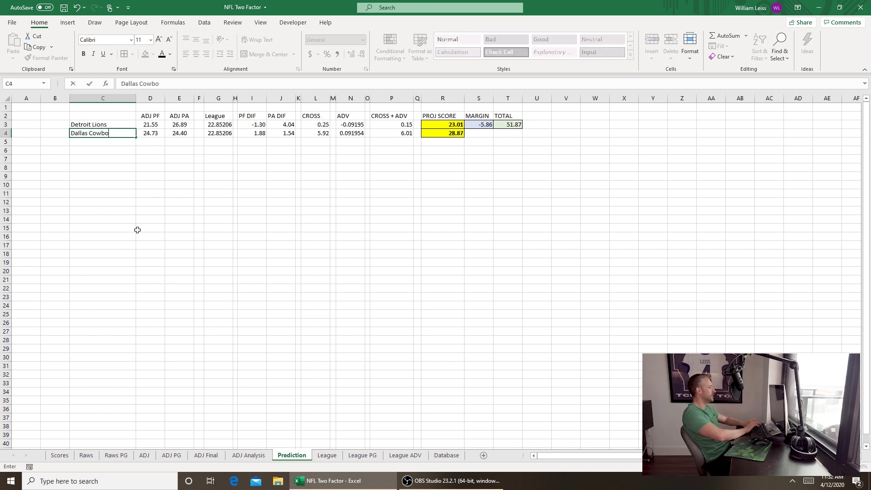
key(Return)
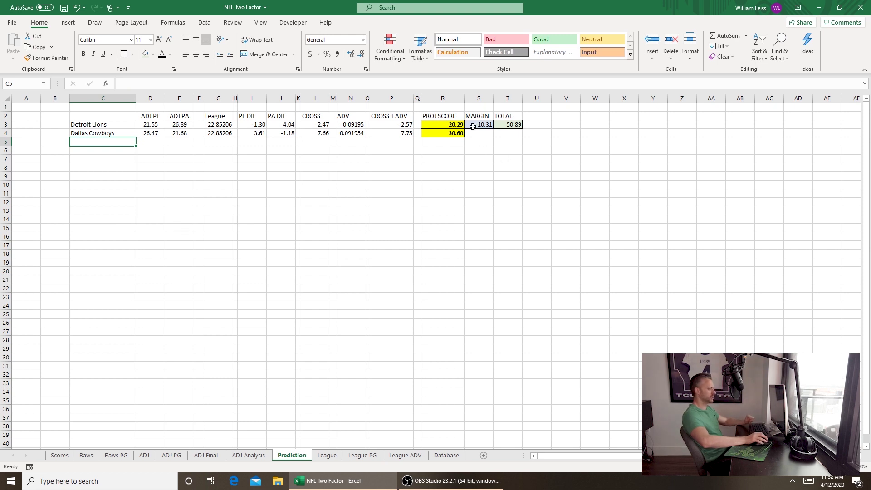
Consult the ADJ Analysis rankings and set the Prediction matchup to Washington Redskins in C3 and Baltimore Ravens in C4.
key(ctrl+Page_Up)
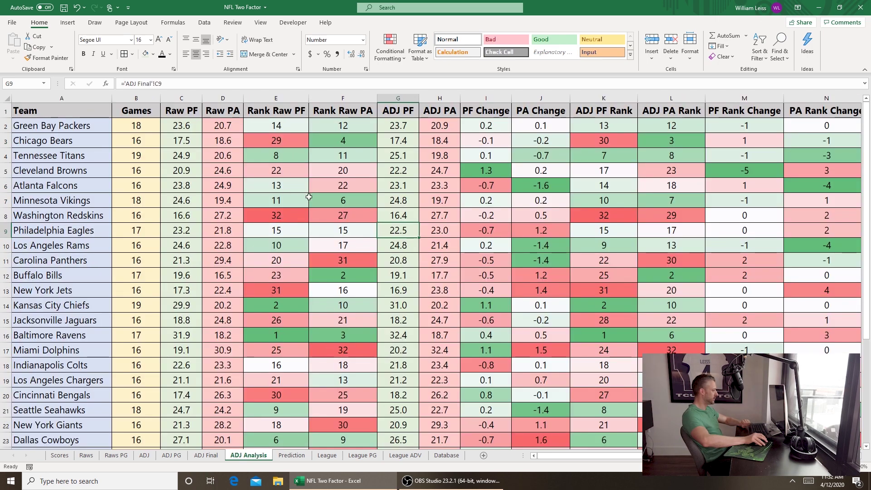
scroll(299, 328, down, 4)
scroll(292, 349, up, 4)
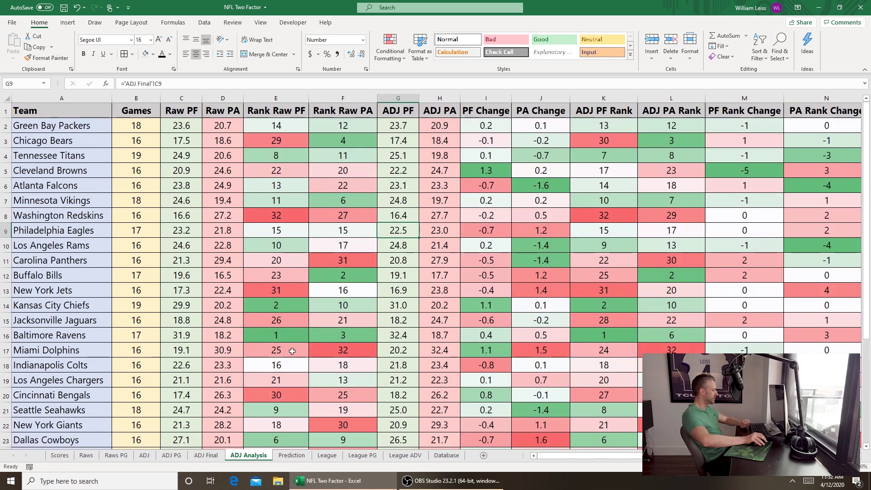
click(275, 458)
key(Up)
key(Up)
key(Down)
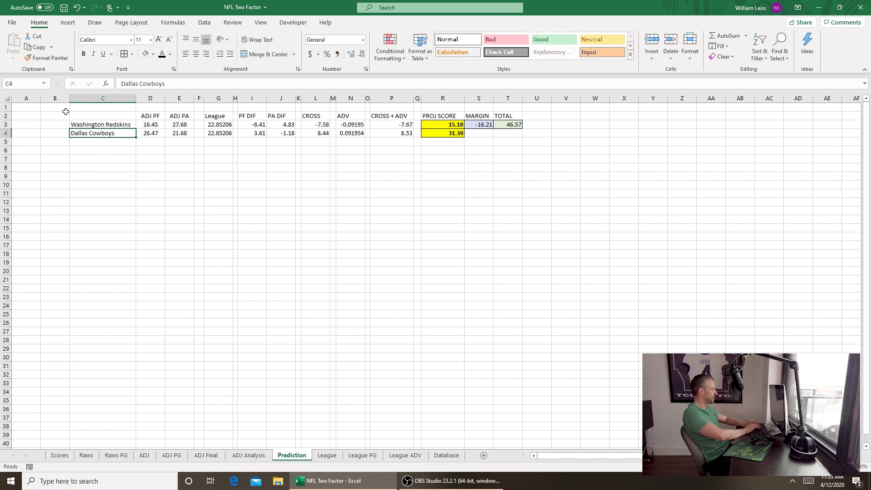
text(Baltimore Ravens)
key(Return)
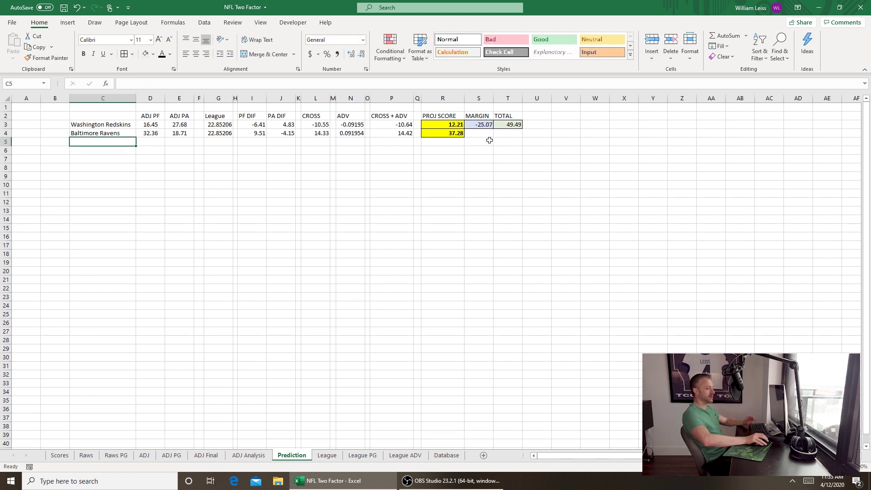
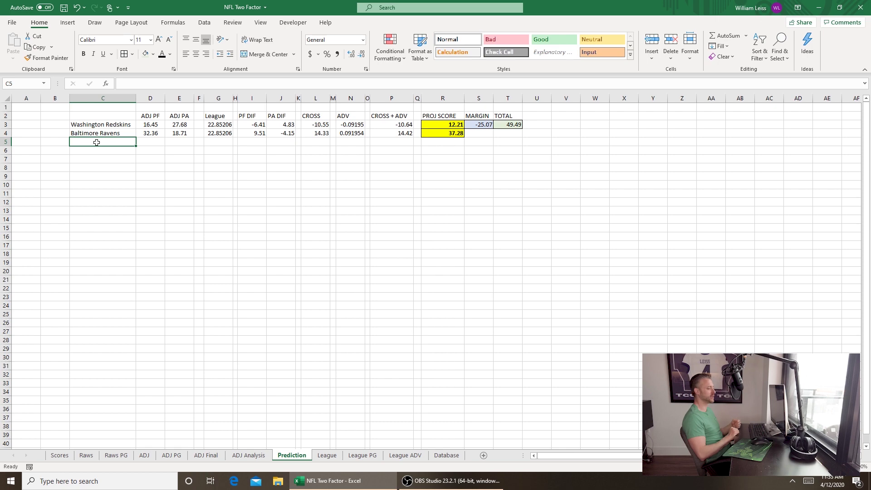
On the ADJ Final sheet, widen column E and add a Pyth heading in E1.
click(221, 454)
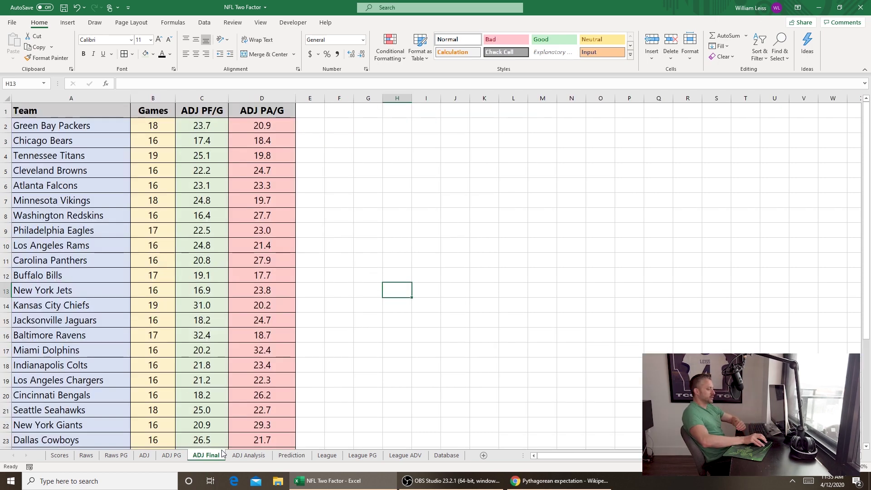
click(315, 109)
drag(325, 98, 361, 98)
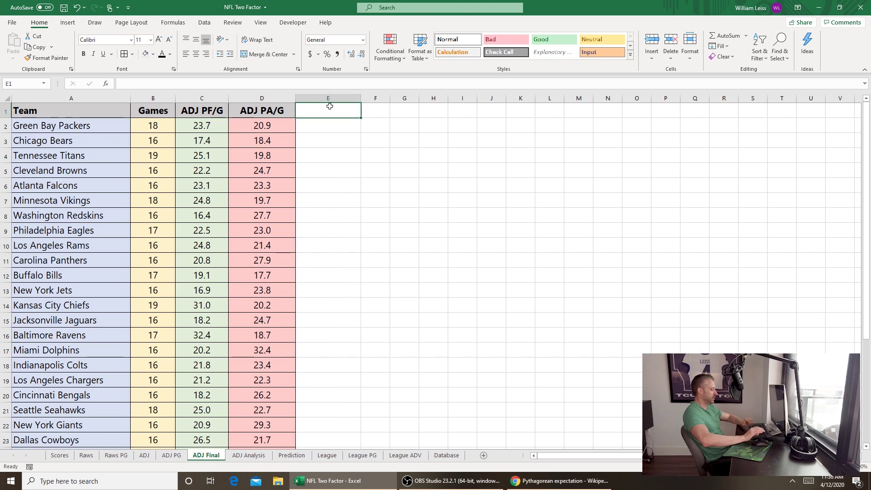
text(Pyth)
key(Return)
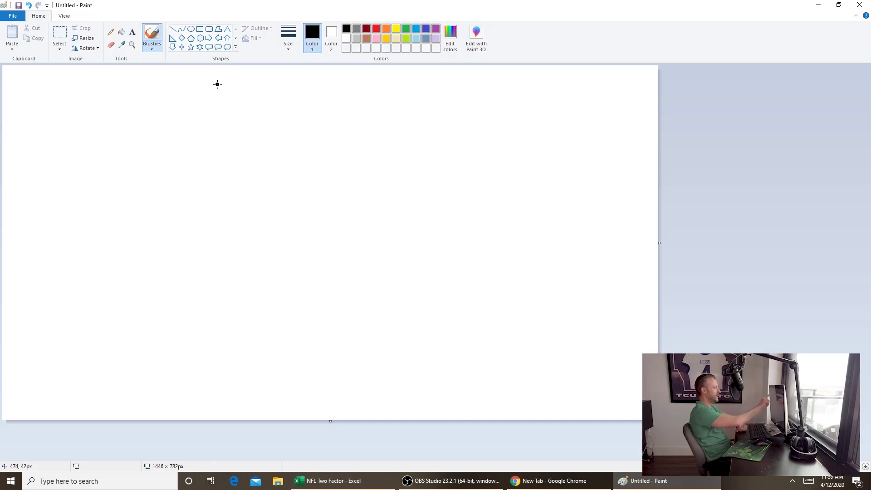
Switch to Paint and handwrite the Pythagorean expectation formula 1 / (1 + (PA/PF)^x) on the blank canvas with the brush.
drag(272, 77, 274, 164)
drag(101, 185, 512, 217)
drag(121, 230, 123, 341)
mouse_move(175, 272)
mouse_down()
mouse_move(176, 318)
mouse_move(172, 293)
mouse_move(198, 295)
mouse_up()
mouse_move(261, 219)
mouse_down()
mouse_move(243, 327)
mouse_move(263, 349)
mouse_up()
mouse_move(267, 246)
mouse_down()
mouse_move(272, 315)
mouse_move(293, 261)
mouse_move(272, 284)
mouse_up()
mouse_move(303, 332)
mouse_down()
mouse_move(339, 291)
mouse_move(353, 323)
mouse_up()
drag(312, 294, 343, 294)
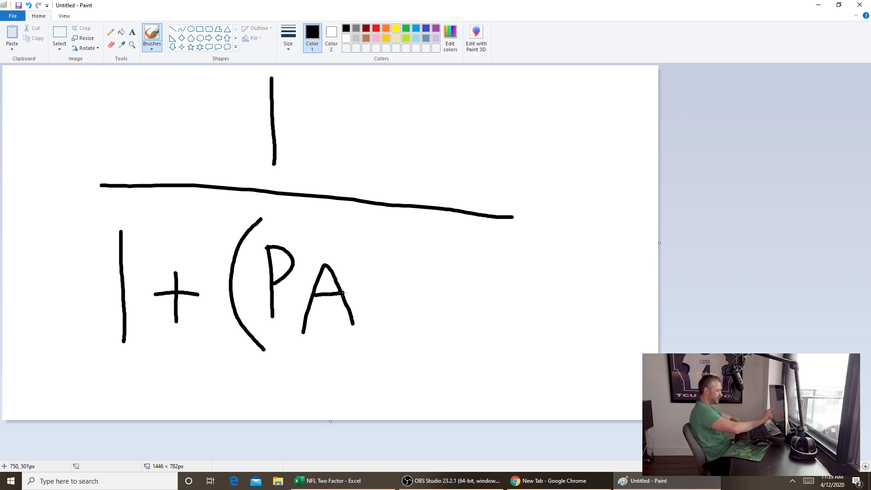
drag(410, 227, 363, 347)
mouse_move(410, 263)
mouse_down()
mouse_move(410, 337)
mouse_move(417, 292)
mouse_up()
mouse_move(449, 267)
mouse_down()
mouse_move(449, 331)
mouse_move(469, 266)
mouse_up()
mouse_move(467, 231)
mouse_down()
mouse_move(497, 336)
mouse_move(465, 357)
mouse_up()
mouse_move(507, 227)
mouse_down()
mouse_move(526, 248)
mouse_move(509, 245)
mouse_up()
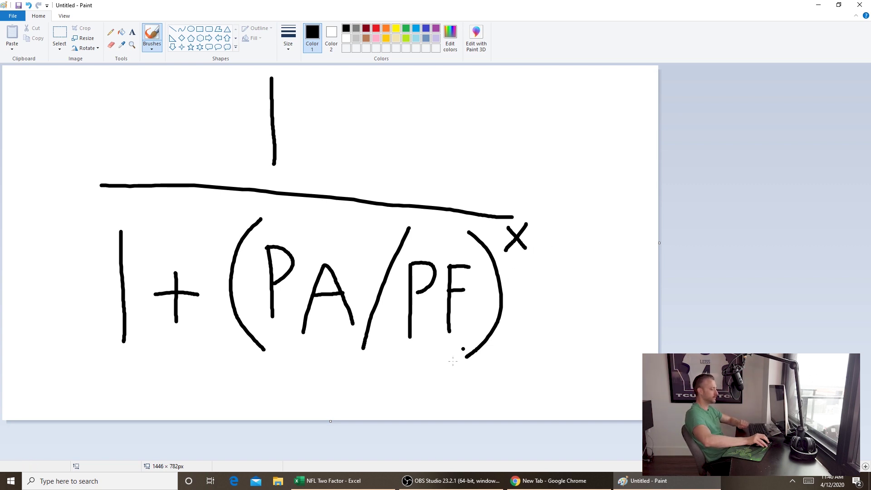
Switch back to Excel and calculate the Green Bay Packers' Pythagorean expectation in E2 with =1/(1+(D2/C2)^2.37).
click(369, 474)
click(322, 129)
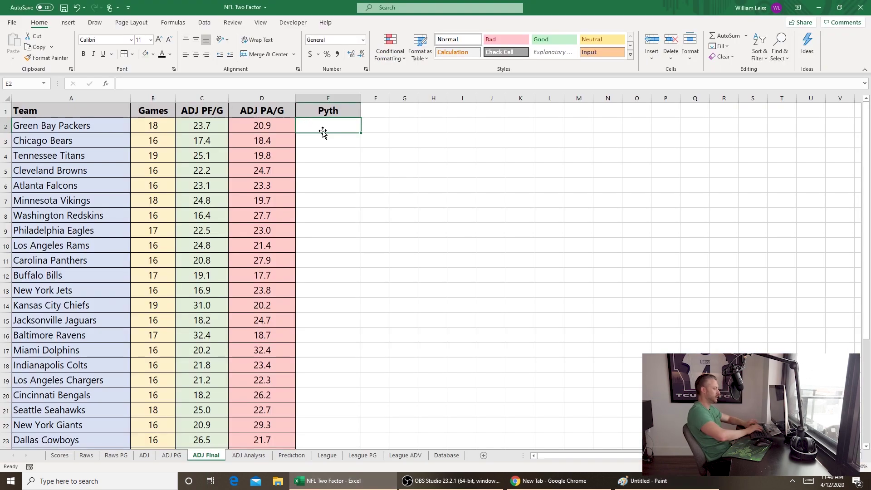
text(=1/)
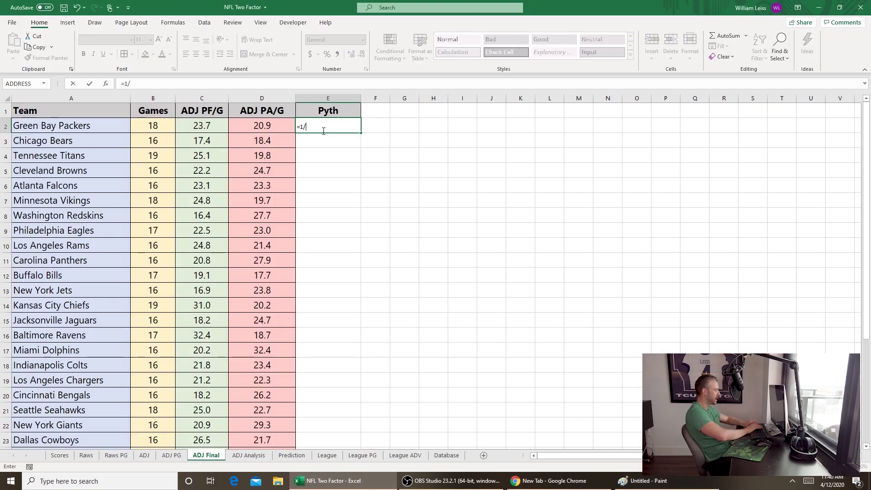
text((1+)
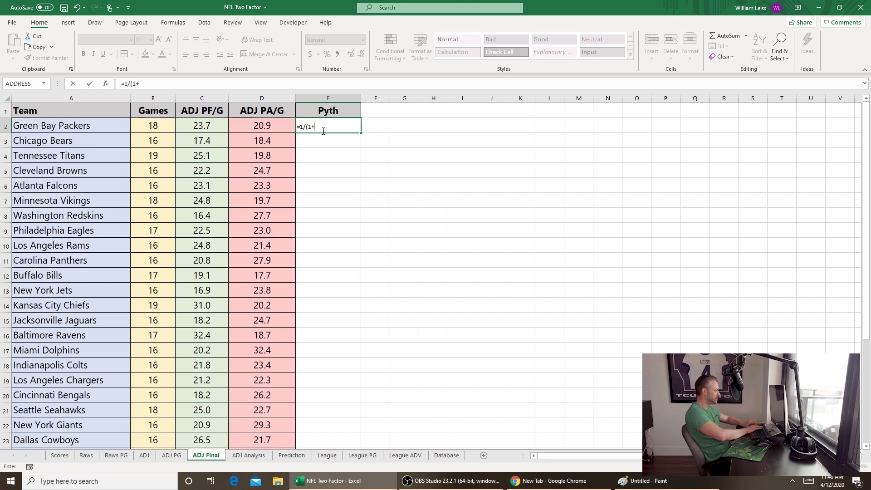
text((D)
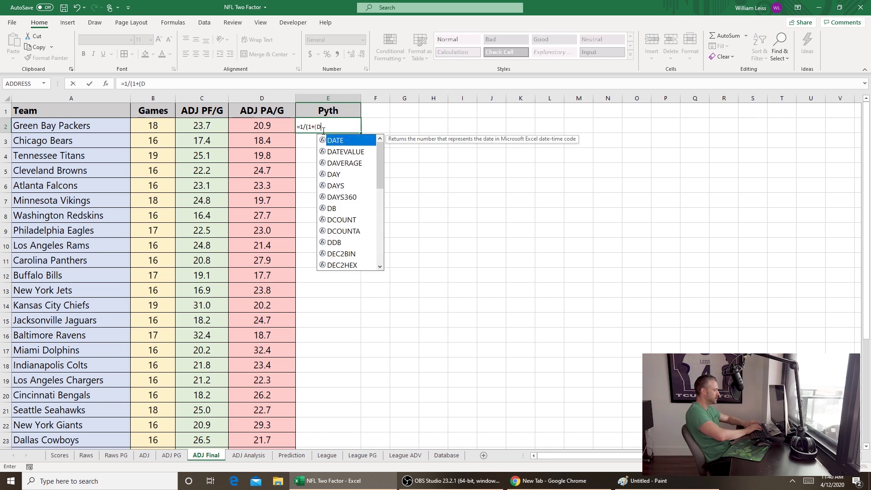
text(2/C2)^2.37)
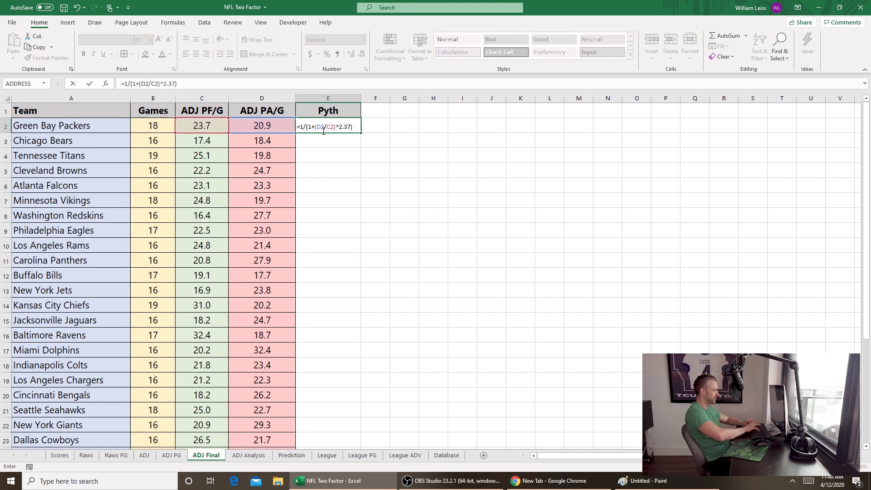
key(Return)
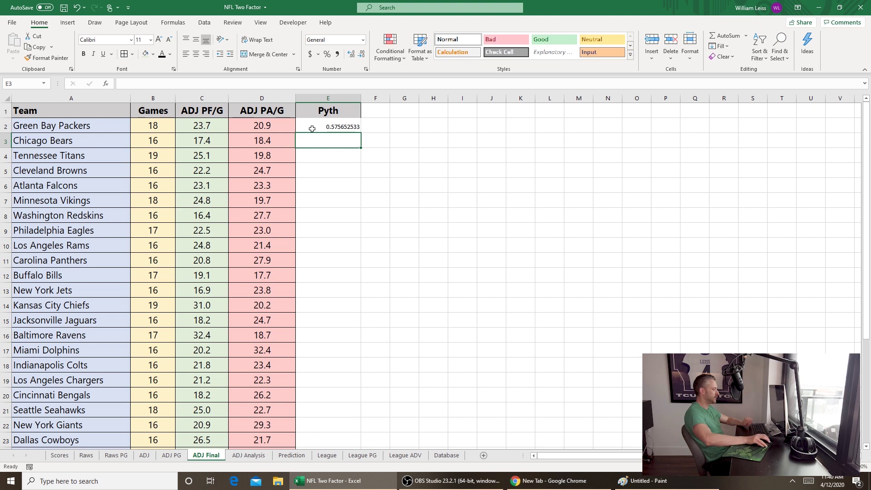
Add a Wins heading in F1 and a Losses heading in G1.
click(375, 113)
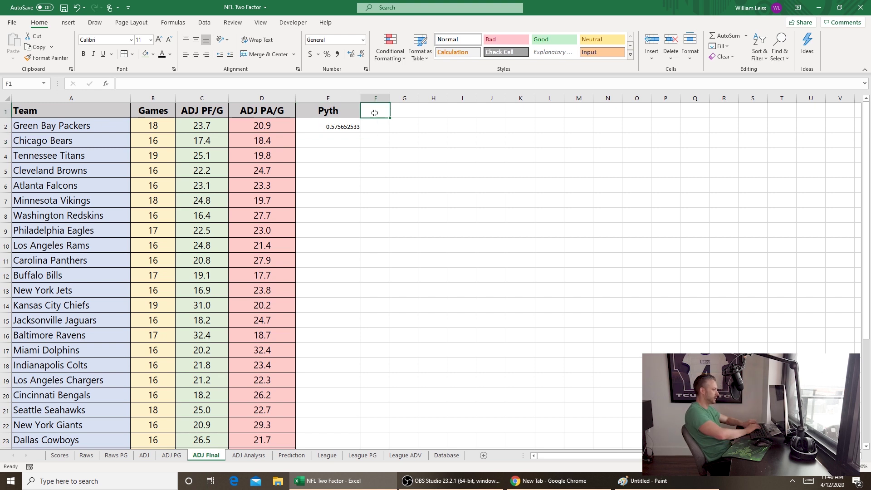
text(Wins)
key(Tab)
text(Los)
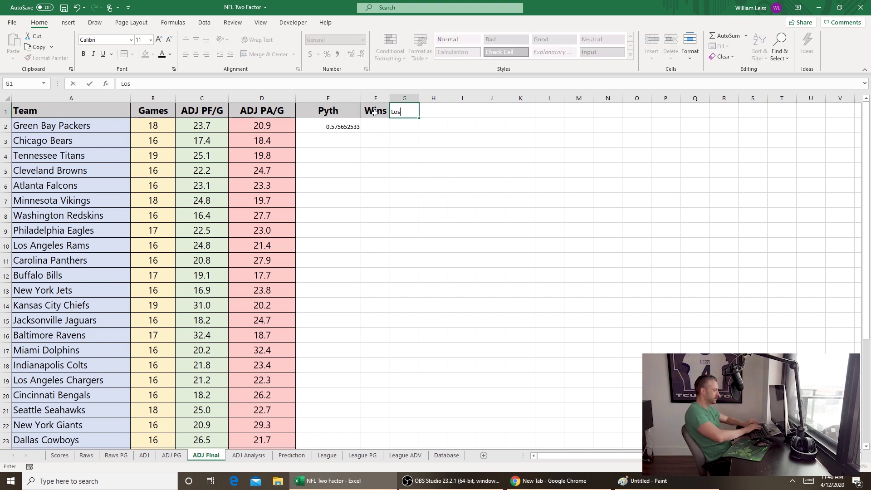
key(Return)
Calculate expected wins in F2 with =E2*16 and expected losses in G2 with =16-F2.
text(=E2*16)
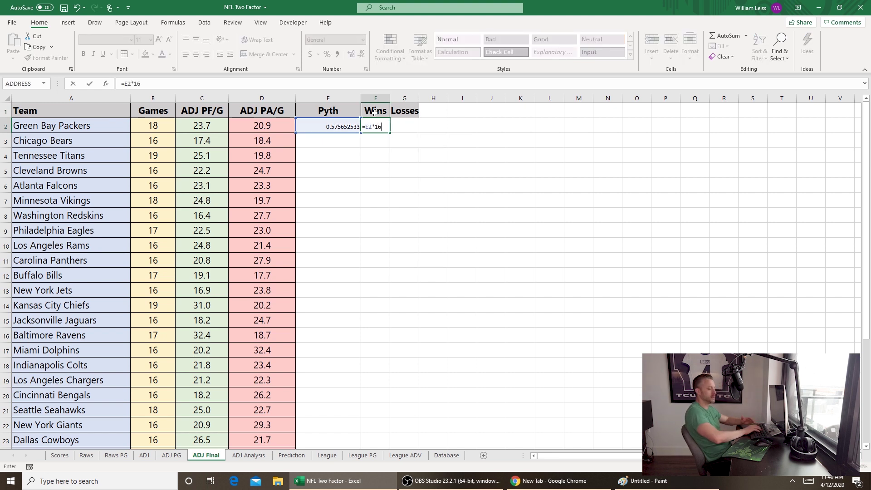
key(Tab)
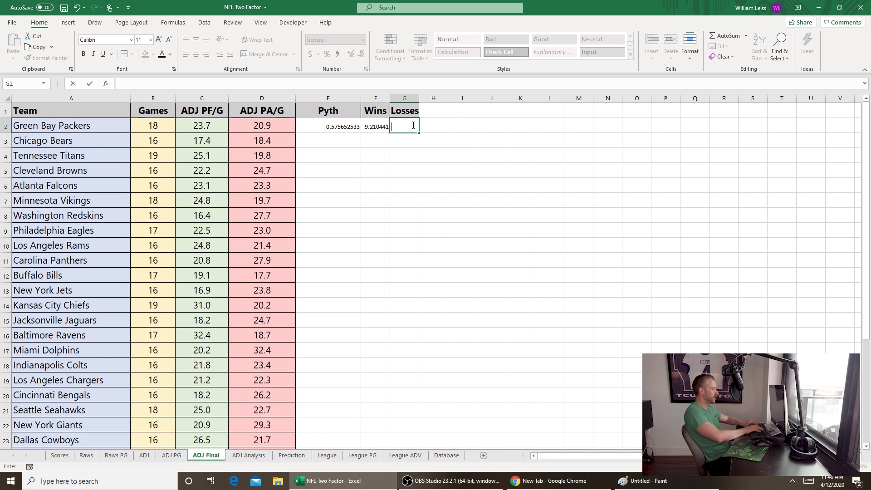
text(=16-F2)
key(Return)
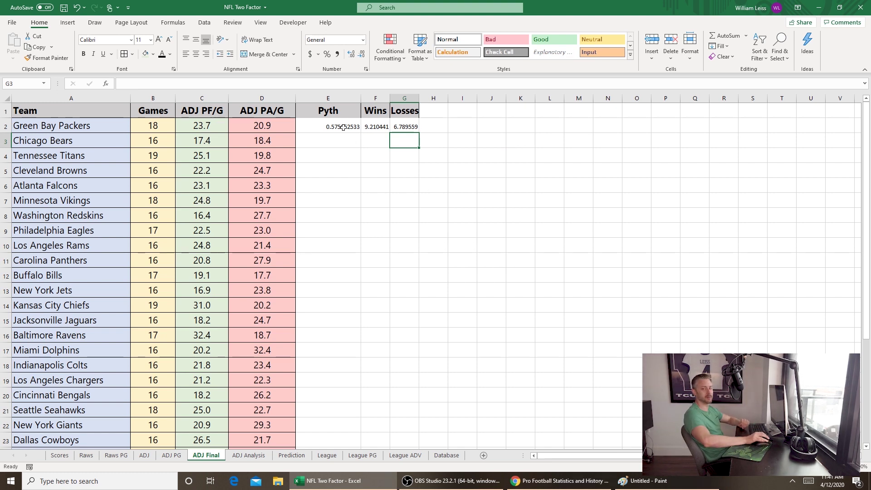
Shade columns E to G light blue-grey and fill the Pyth, Wins and Losses formulas down to row 33.
drag(328, 98, 404, 98)
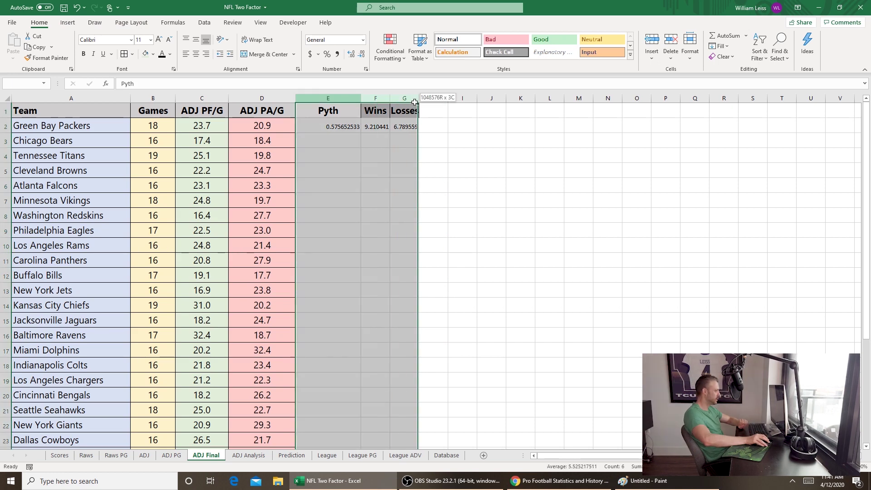
click(153, 54)
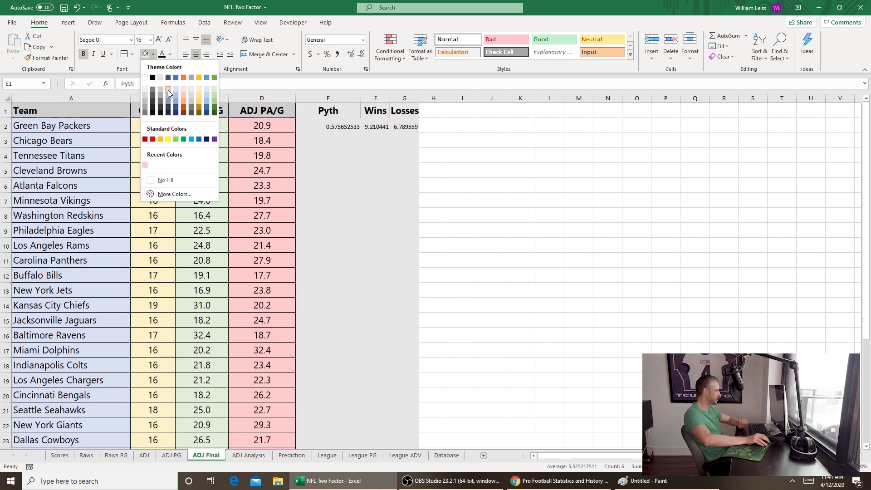
key(ctrl+z)
drag(403, 487, 398, 431)
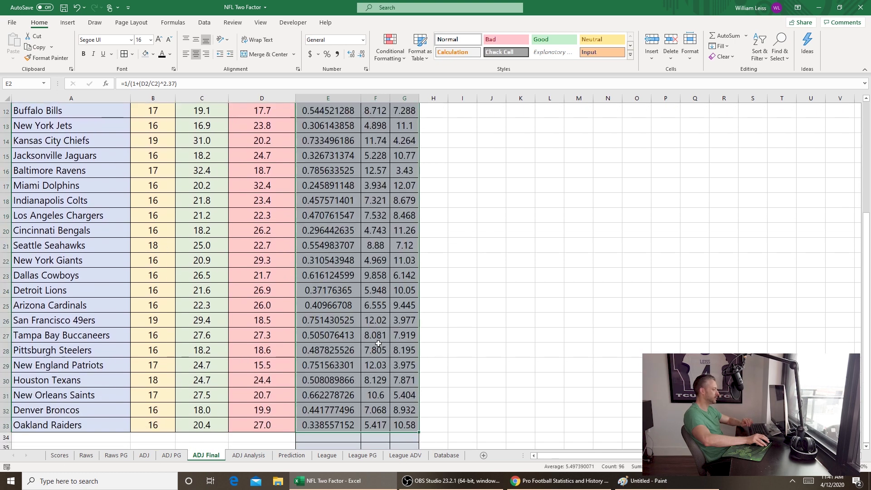
scroll(378, 343, up, 4)
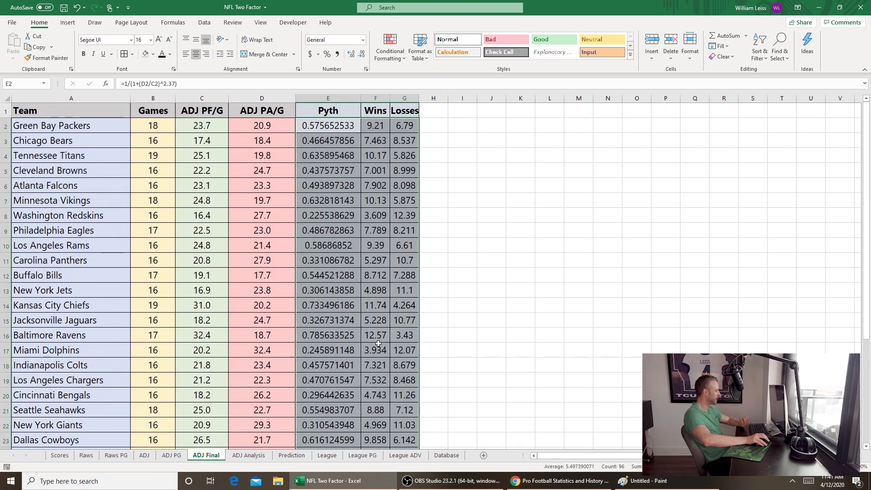
Review the expected wins of the teams, including the Baltimore Ravens, Dallas Cowboys and Washington Redskins.
click(375, 336)
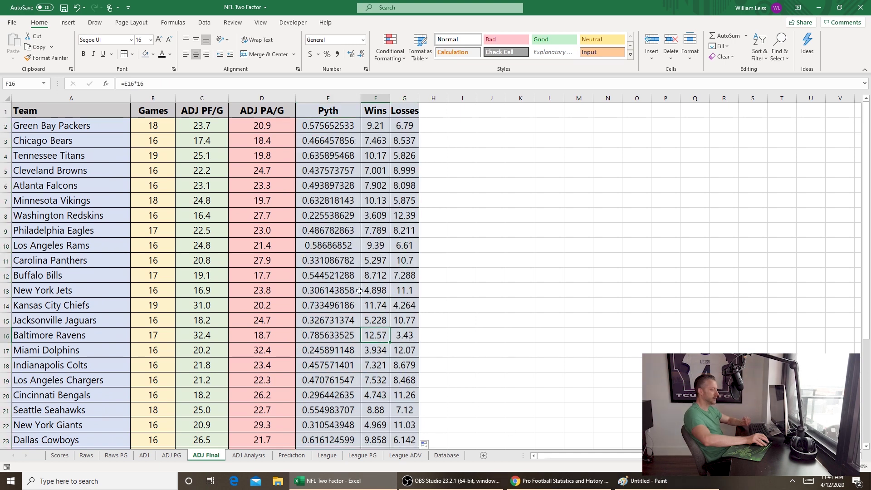
click(374, 440)
scroll(399, 408, down, 1)
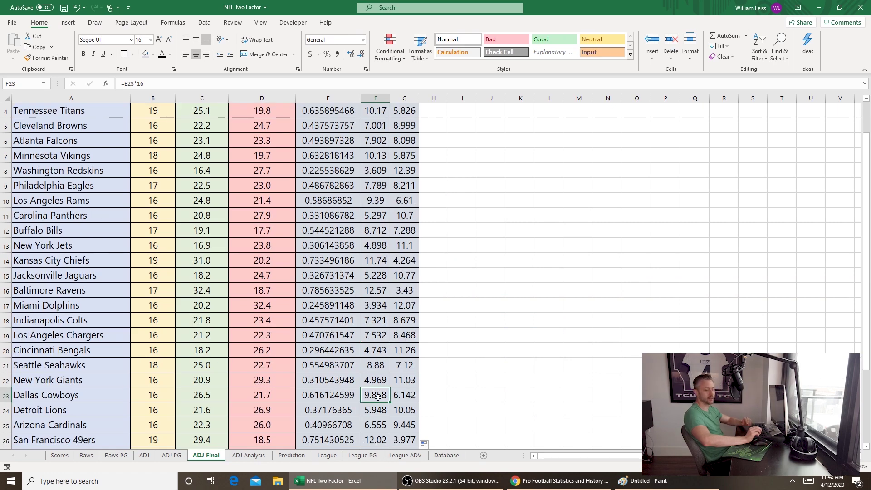
scroll(377, 397, down, 1)
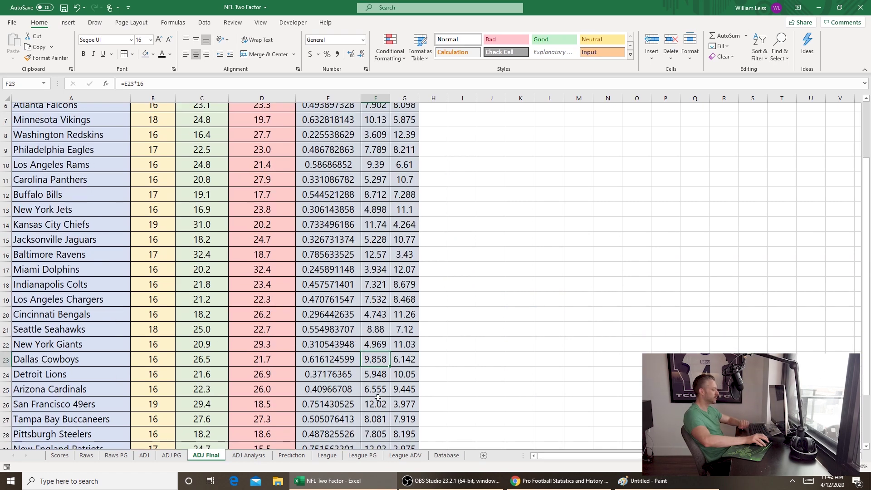
scroll(367, 318, up, 2)
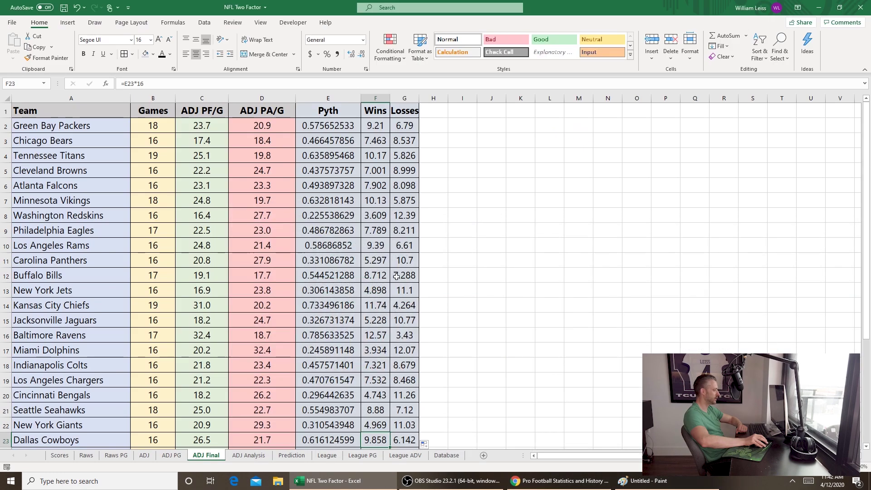
click(385, 216)
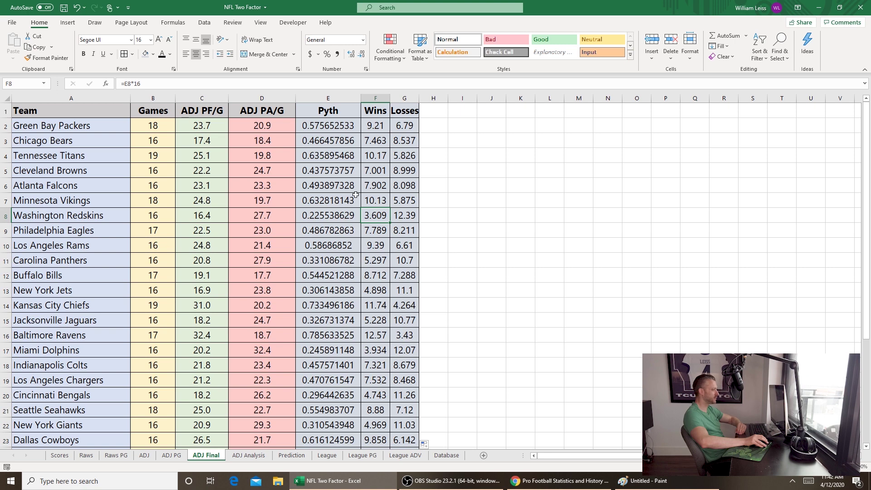
Add an Actual W heading in H1 and an Actual L heading in I1.
click(433, 110)
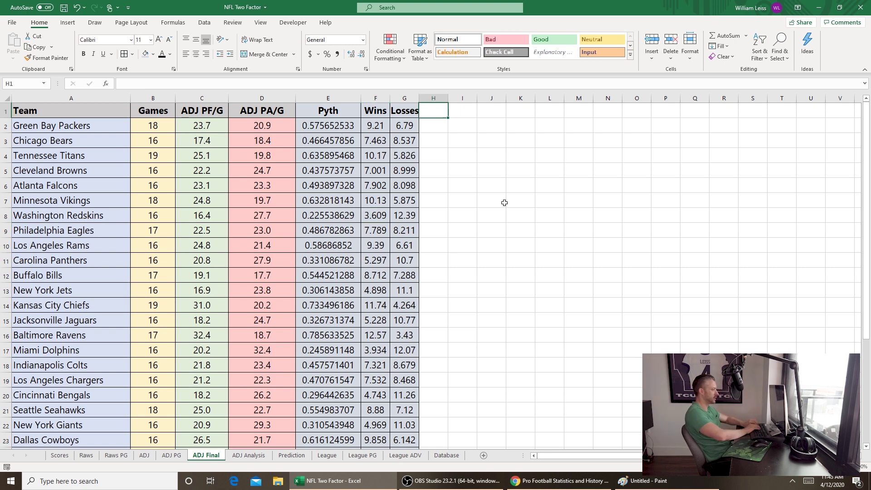
text(Actualk)
key(BackSpace)
text(W)
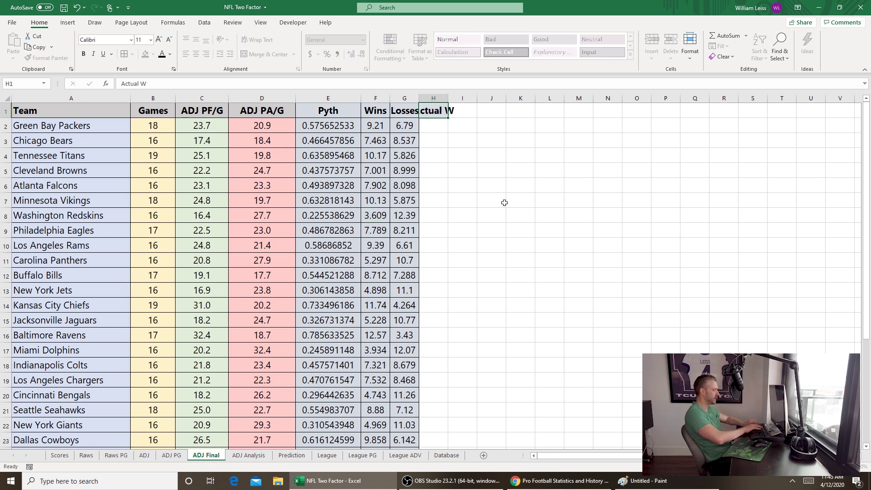
key(Right)
text(Actual L)
key(Return)
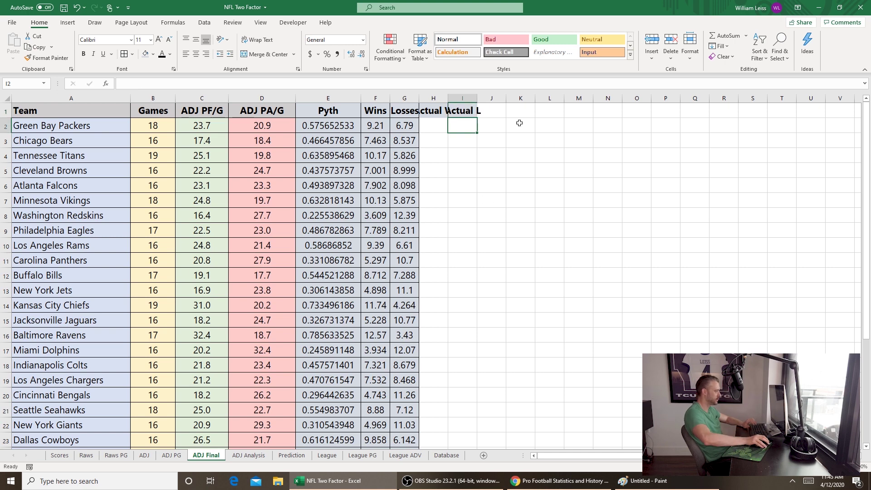
Enter every team's actual wins and losses in columns H and I, starting with 13 and 3 for the Green Bay Packers, and shade both columns light orange.
key(super+Down)
click(436, 139)
text(13)
key(Tab)
text(3)
key(Return)
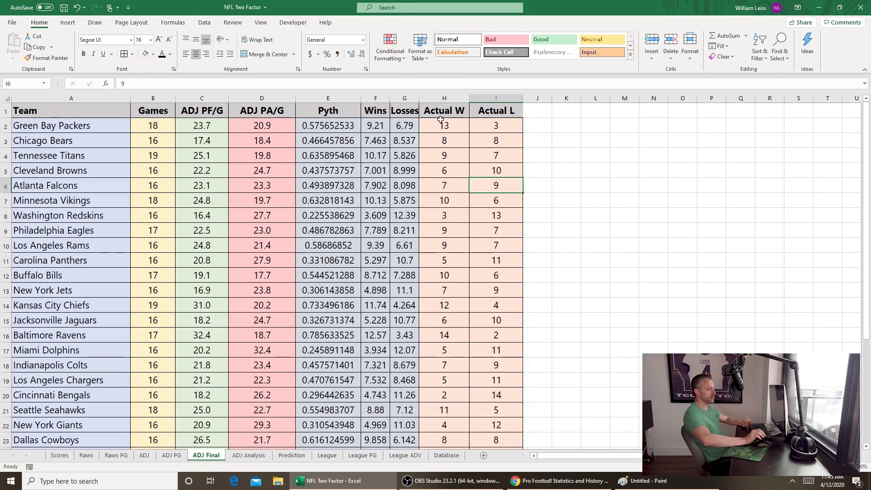
Add a Win % heading in J1, calculate it in J2 with =H2/(H2+I2) and fill the formula down to row 33.
click(540, 115)
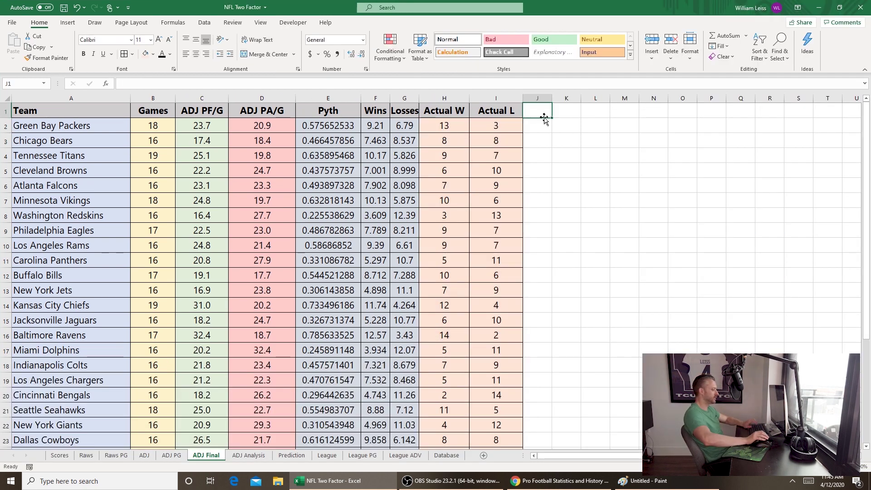
text(Win %)
key(Return)
text(=H2/(H)
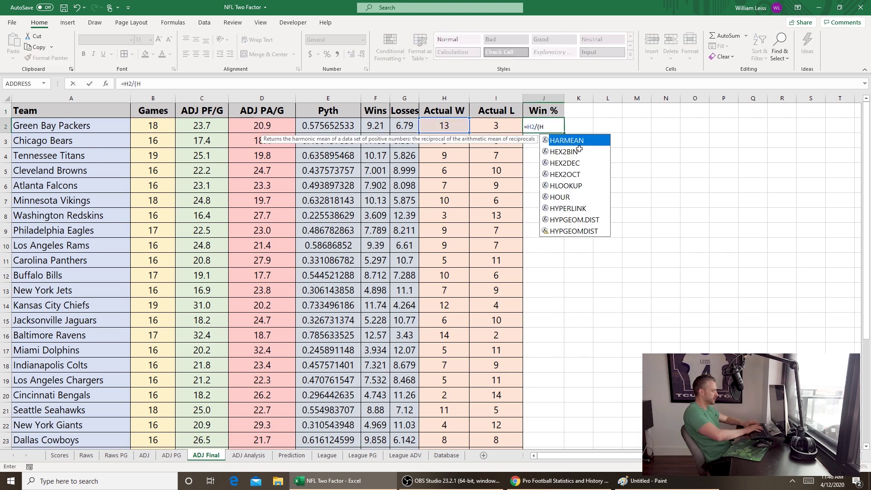
text(2+)
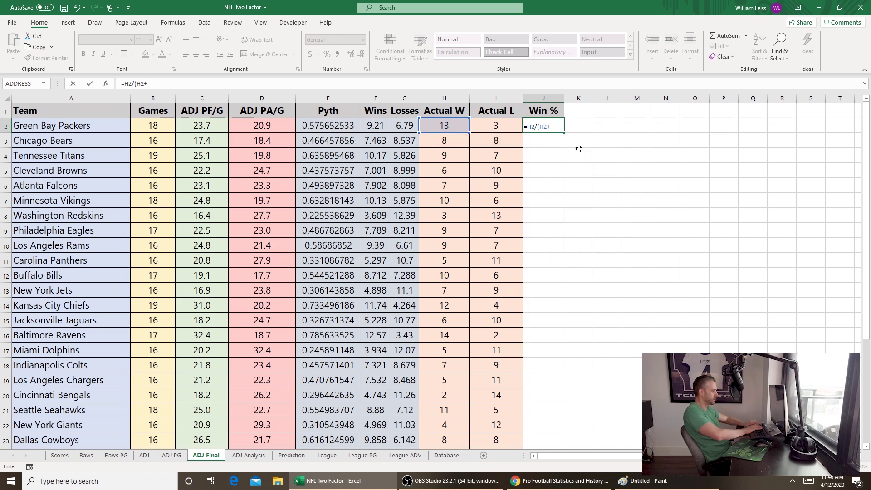
text(I2))
key(ctrl+Return)
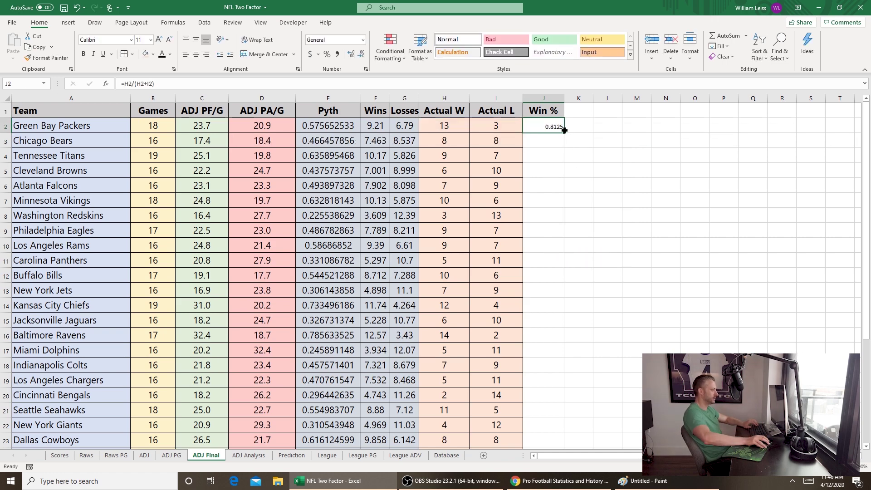
drag(567, 133, 548, 445)
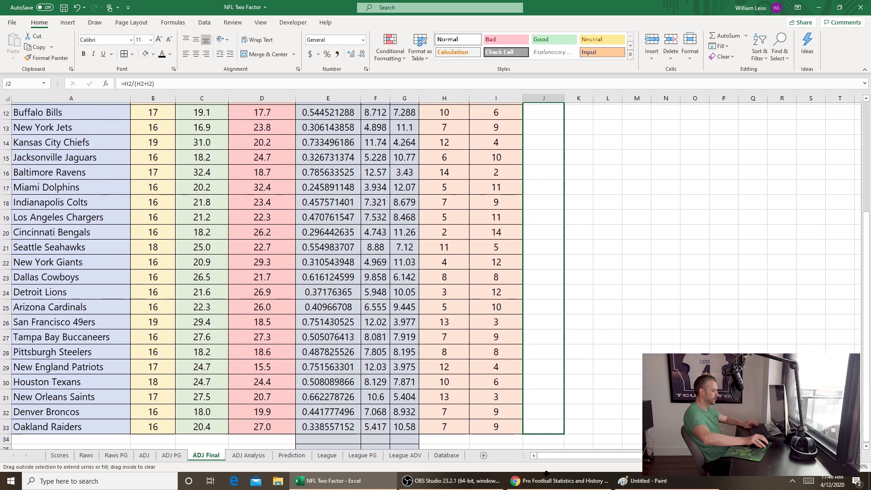
Widen column K and add a Dif heading in K1.
drag(593, 98, 619, 98)
click(599, 112)
text(Dif)
key(Return)
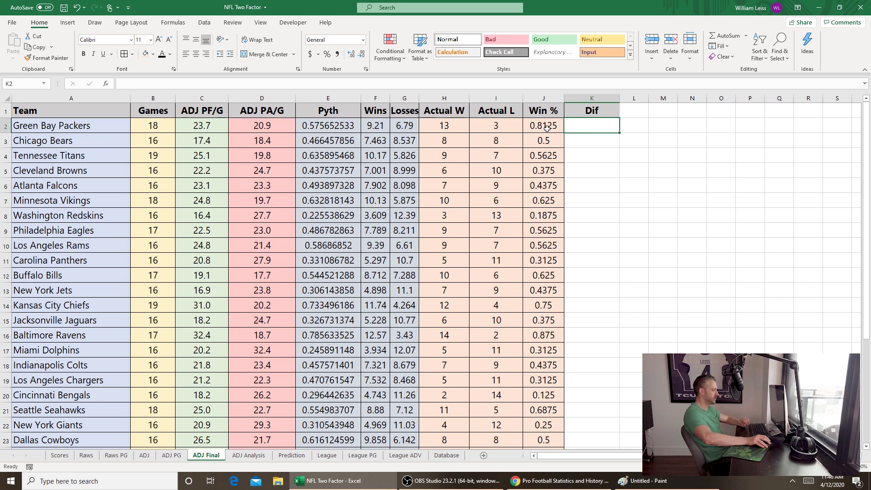
Calculate the Dif column in K2 with =J2-E2 and fill the formula down to row 33.
click(349, 125)
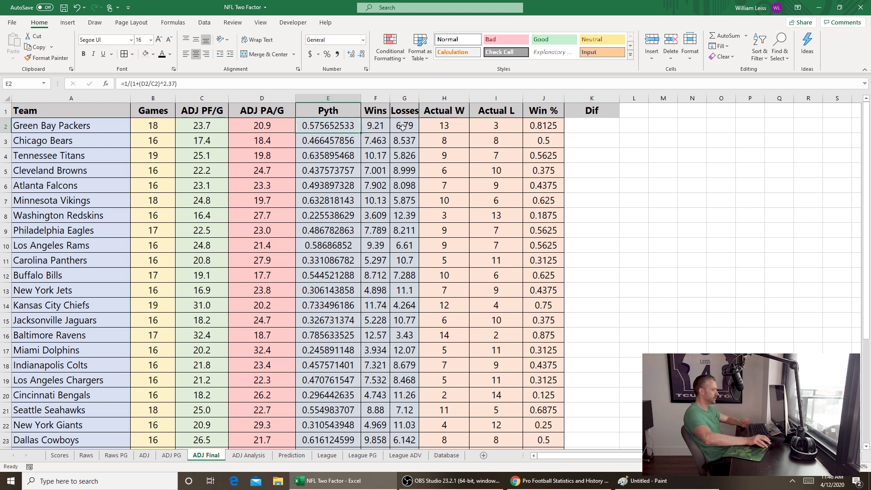
click(545, 125)
click(605, 131)
text(=J2-)
click(350, 126)
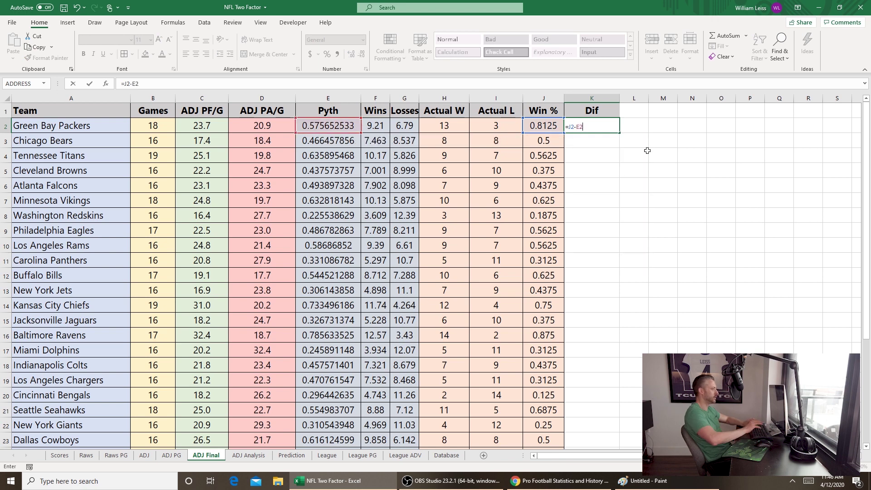
key(Return)
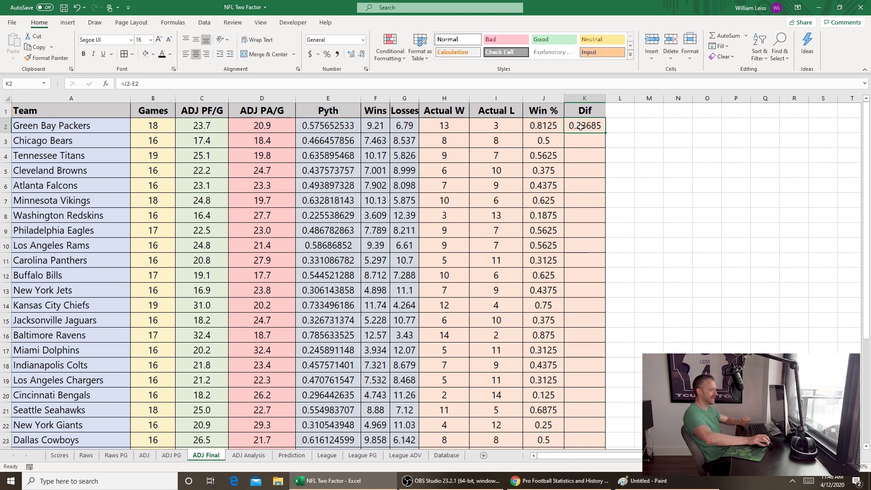
click(333, 126)
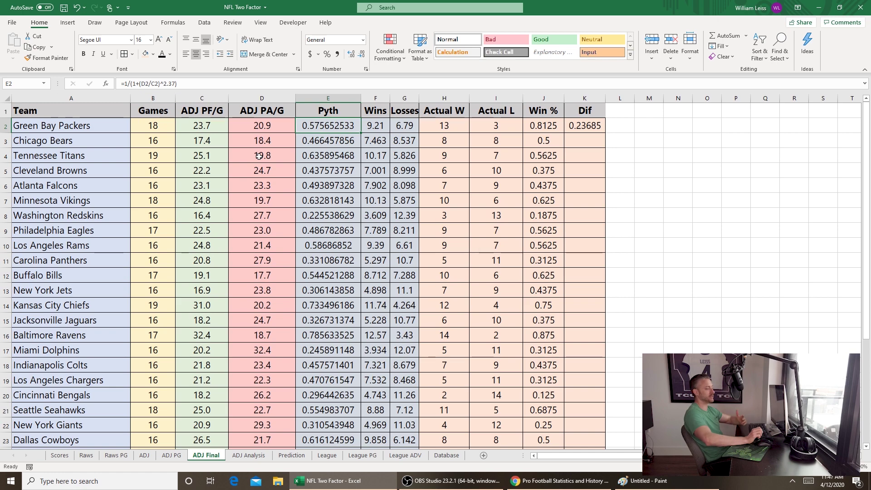
click(570, 131)
drag(598, 181, 589, 443)
scroll(590, 272, up, 3)
Add an Abs Dif heading in L1 and widen column L.
click(618, 111)
text(Ab)
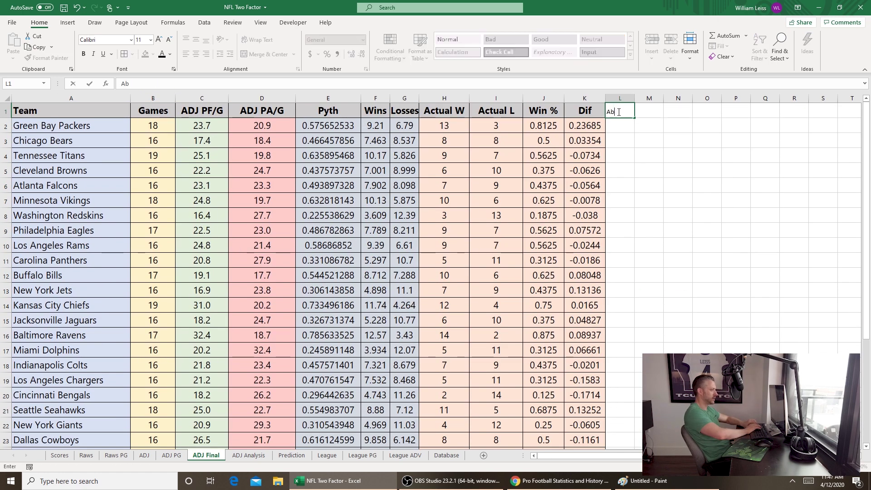
text(s Dif)
key(Return)
drag(634, 98, 649, 97)
Calculate the absolute difference in L2 with =ABS(K2) and fill the formula down to row 33.
text(=abs)
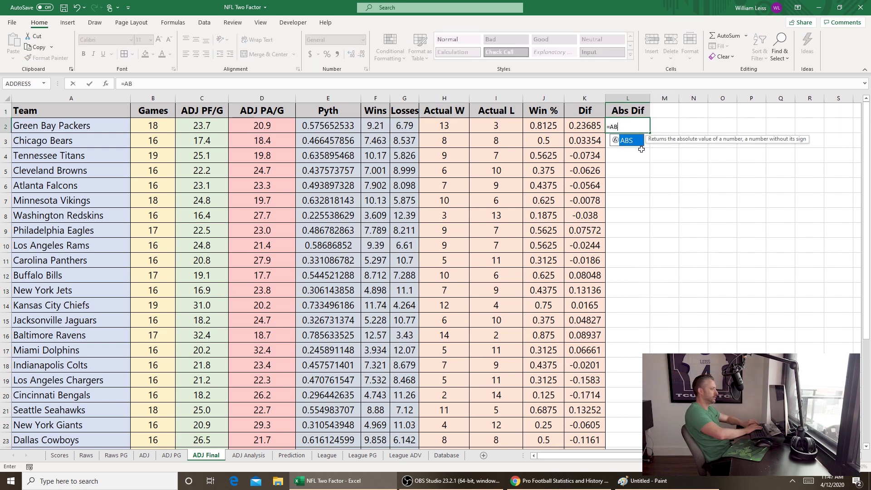
key(Tab)
key(Left)
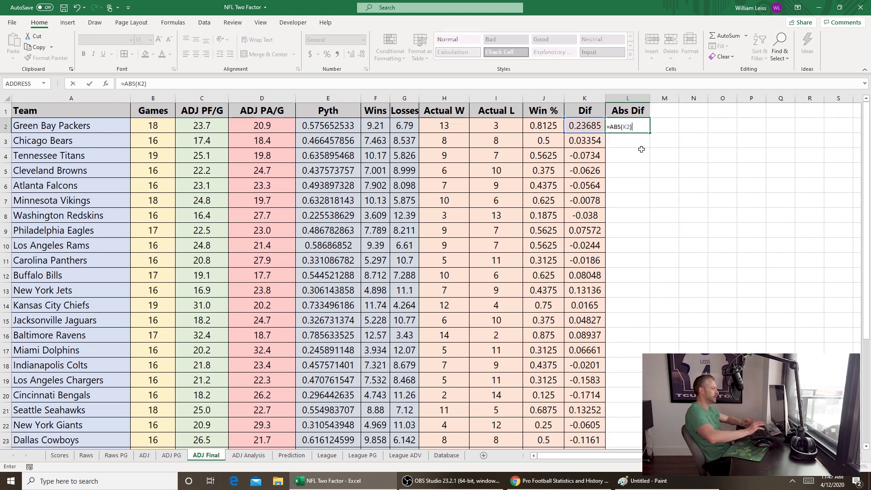
text())
key(Return)
click(646, 131)
double_click(646, 130)
scroll(596, 222, down, 1)
scroll(597, 222, up, 1)
Widen column N and enter the exponent 2.37 in N2.
drag(678, 98, 726, 98)
click(699, 125)
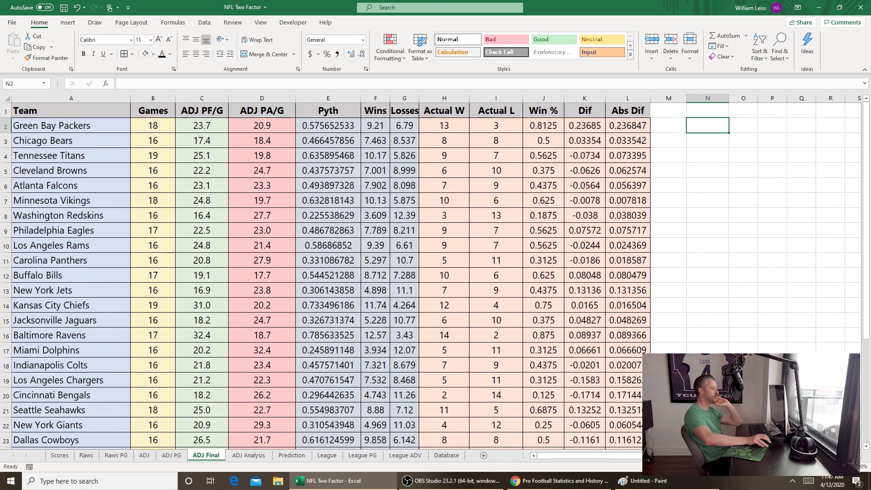
text(2.37)
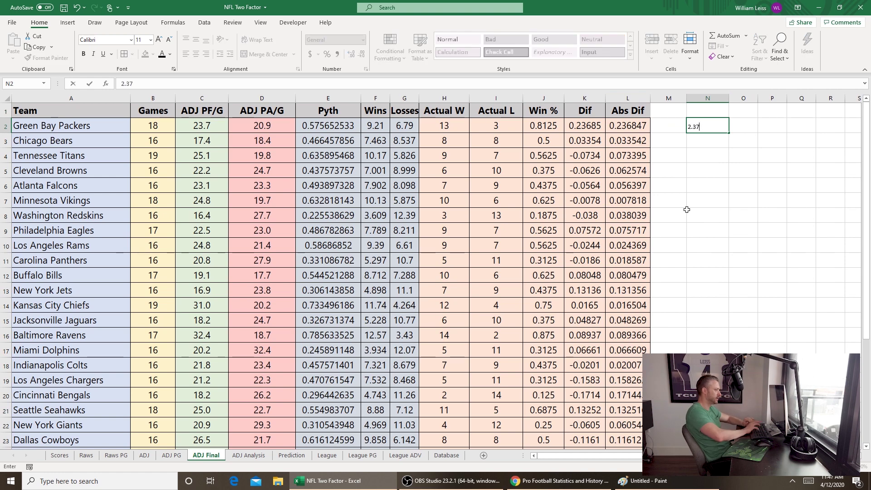
key(Return)
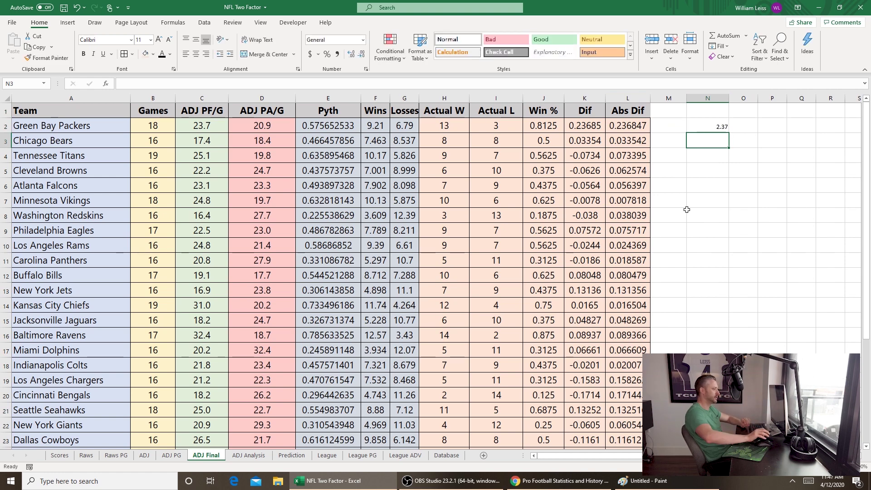
key(Return)
Average the absolute differences in N3 with =AVERAGE(L2:L33).
click(714, 138)
text(=ave)
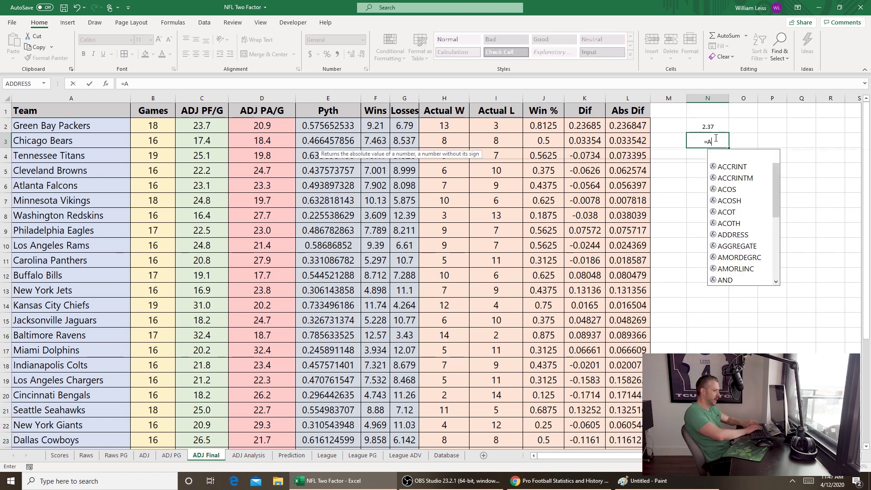
key(Tab)
drag(637, 126, 624, 487)
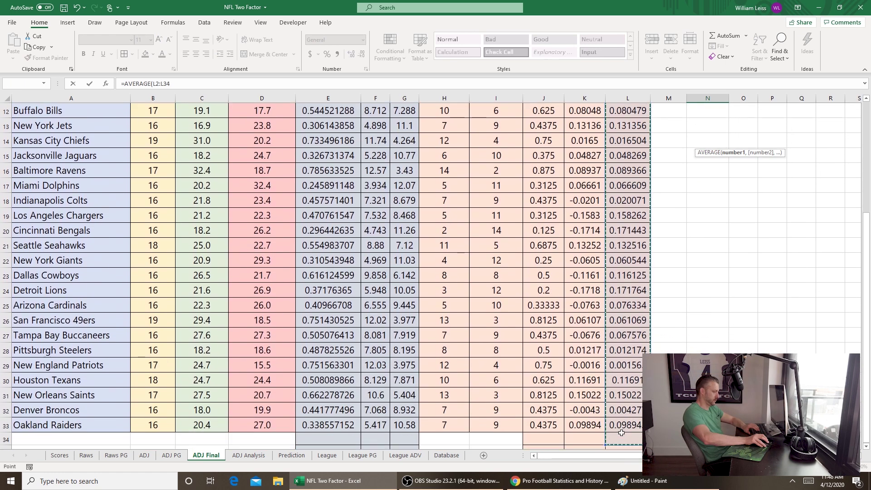
key(Return)
key(Up)
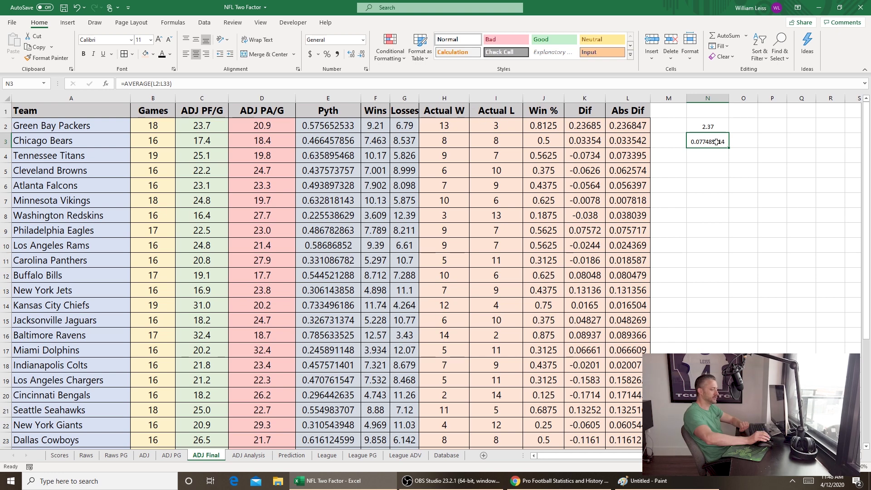
Replace the fixed exponent in the Pyth formula in E2 with a reference to cell N2.
click(330, 127)
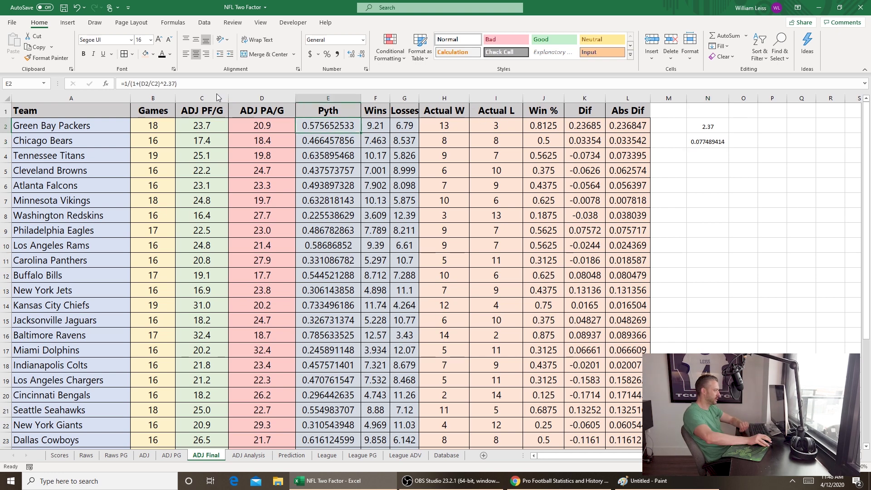
click(175, 85)
text())
key(Left)
key(BackSpace)
key(BackSpace)
key(BackSpace)
key(BackSpace)
click(711, 126)
key(Return)
Make the exponent reference in E2 absolute as $N$2 and fill the Pyth formula down to row 33.
click(358, 130)
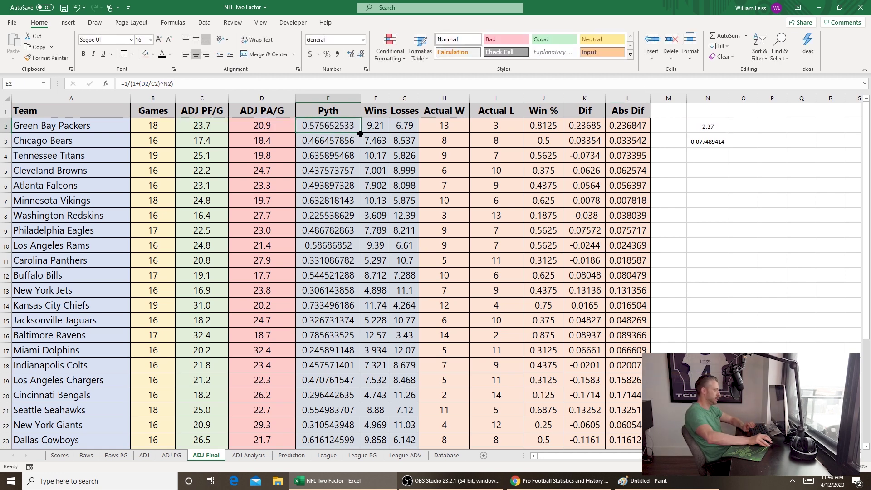
scroll(359, 132, down, 1)
click(163, 83)
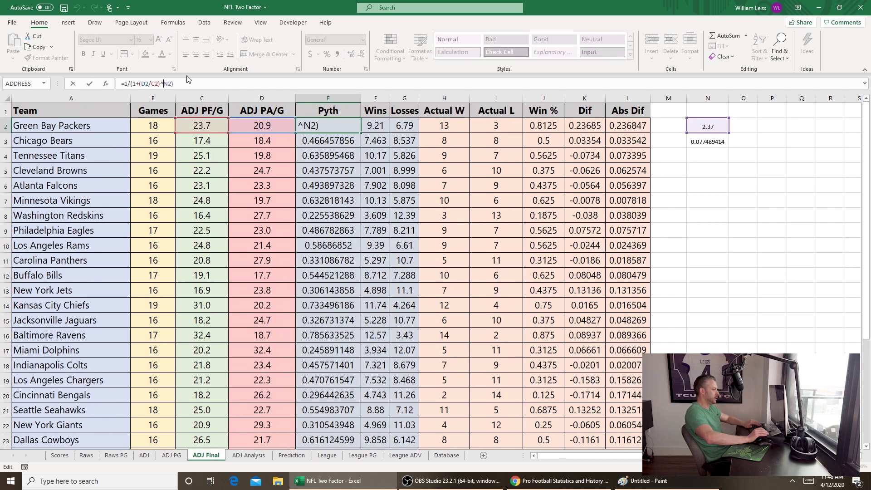
text($N$)
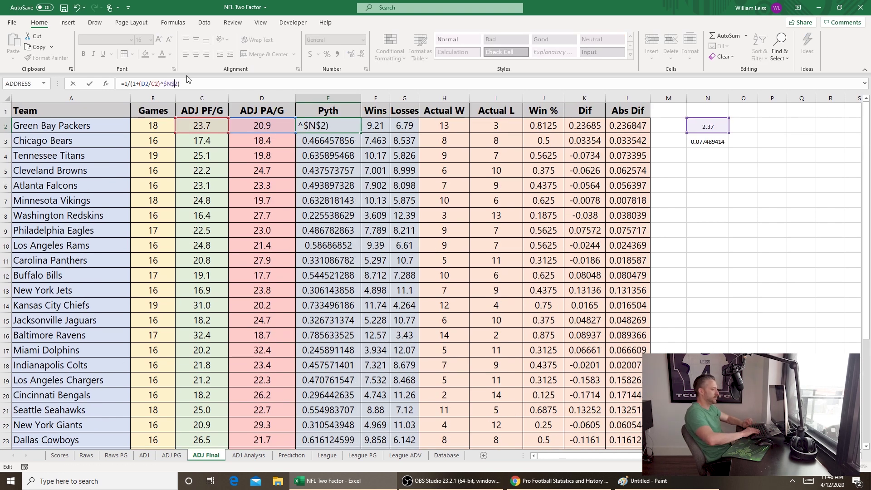
key(ctrl+Return)
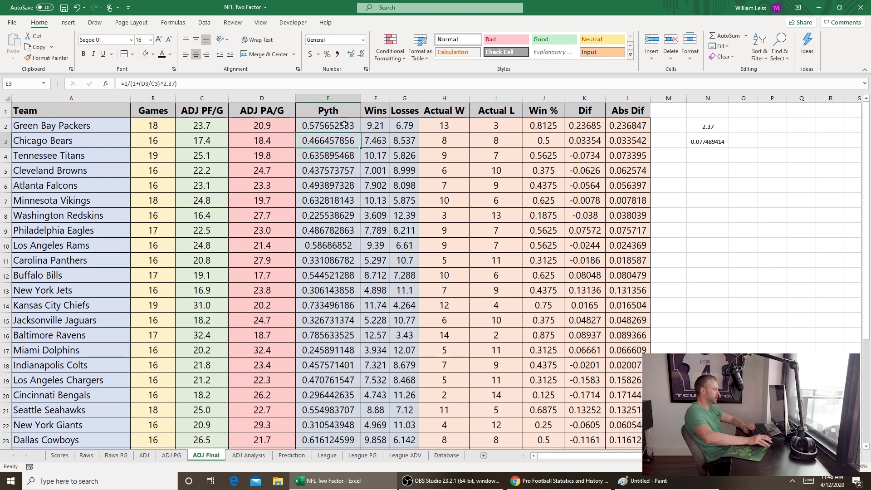
double_click(363, 131)
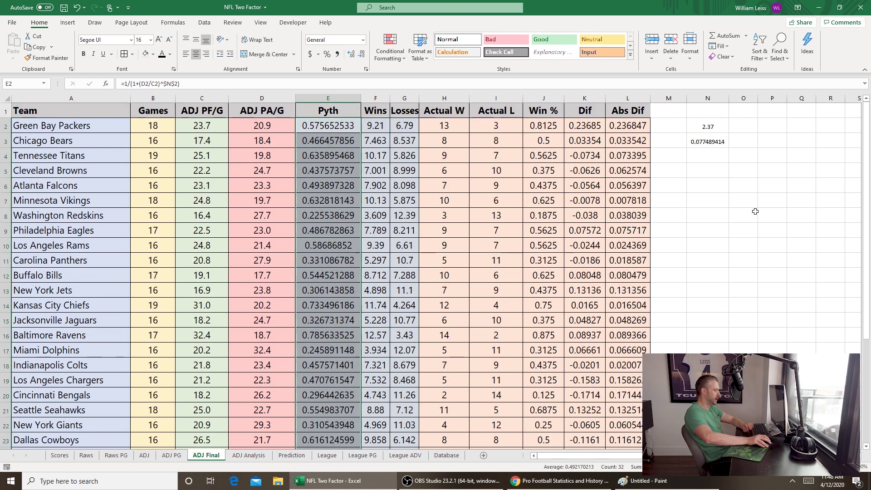
click(770, 215)
Try an exponent of 100 in N2.
click(712, 129)
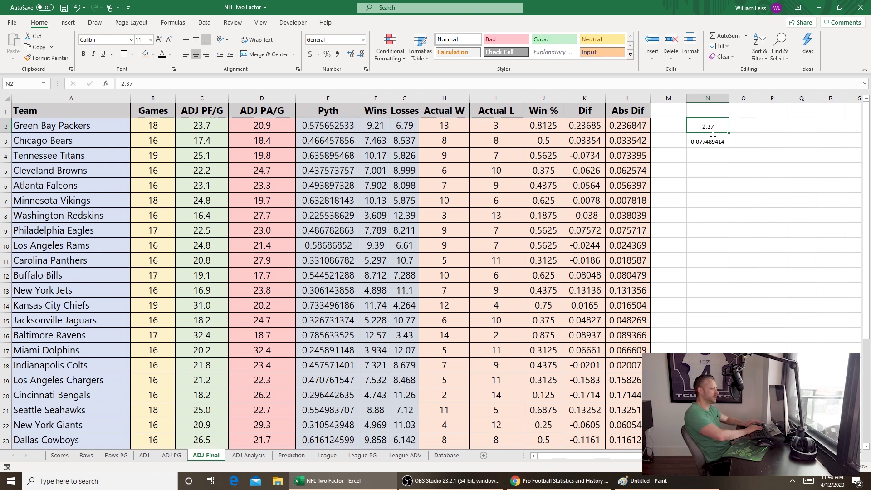
text(100)
key(Return)
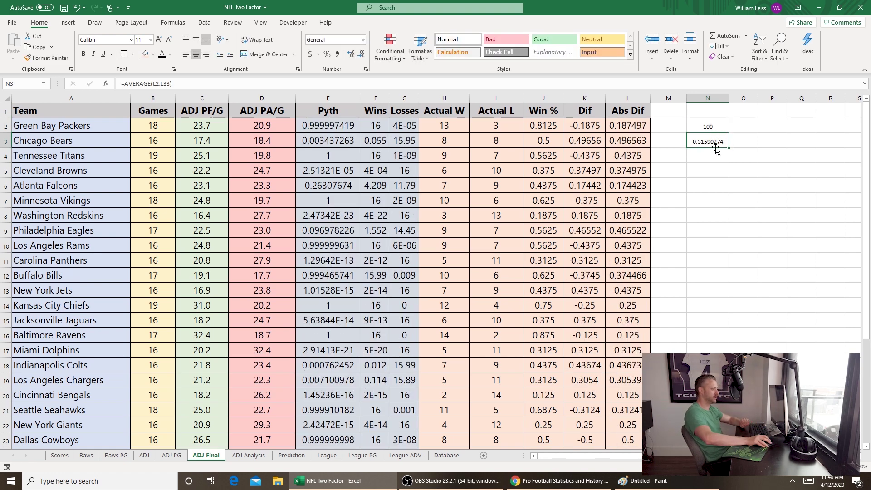
Set the exponent in N2 to 0.05 and format N2:N3 in bold with a yellow fill.
click(712, 127)
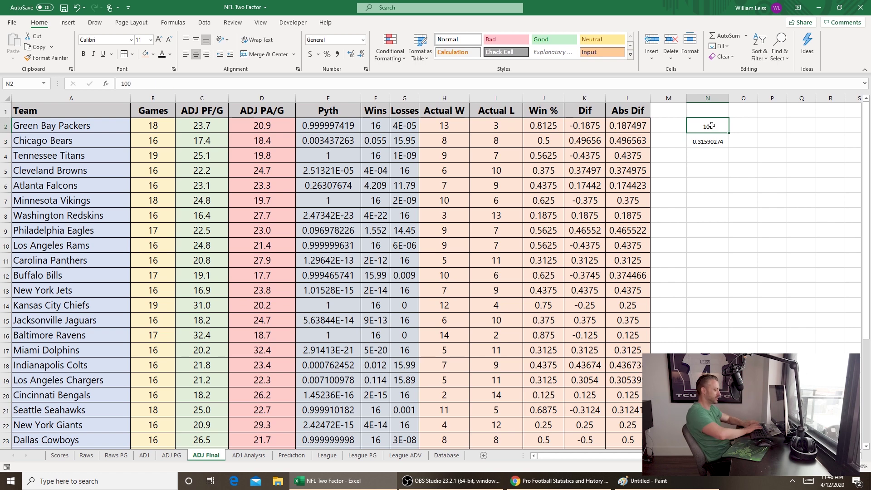
text(05)
key(Return)
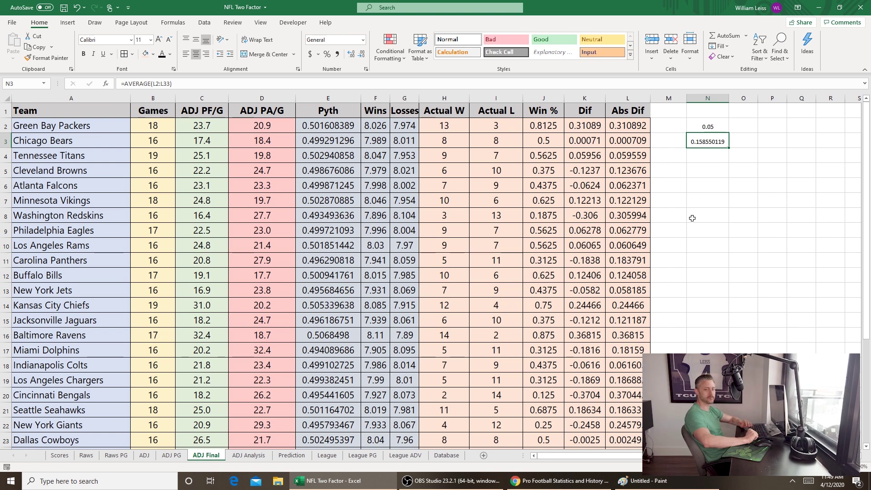
key(ctrl+z)
click(725, 255)
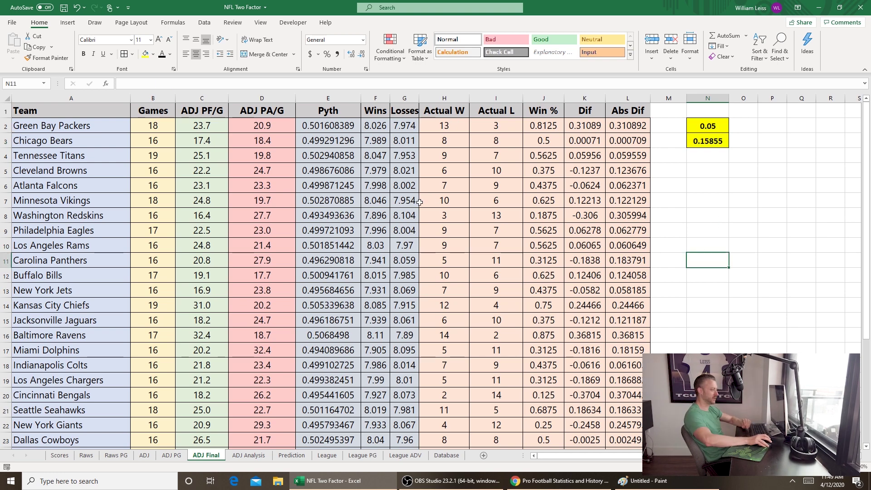
Place a form control button in column N below the exponent cells and create a new macro for it.
click(66, 24)
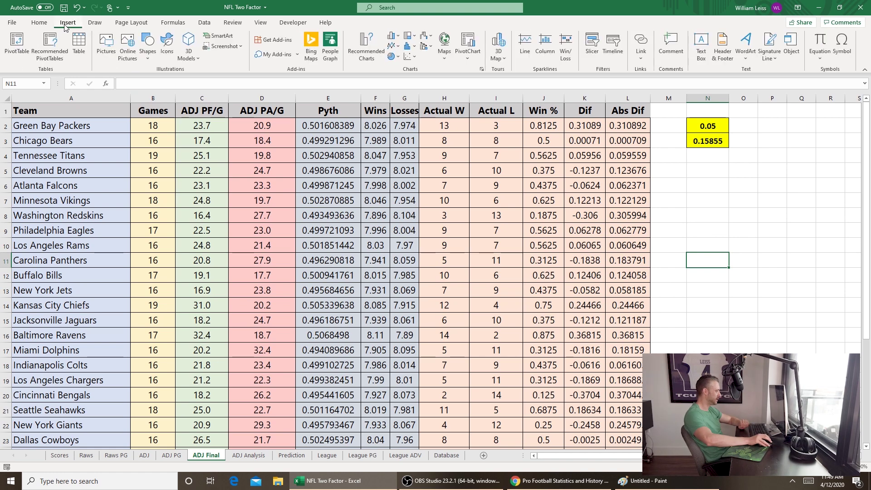
click(292, 22)
click(197, 45)
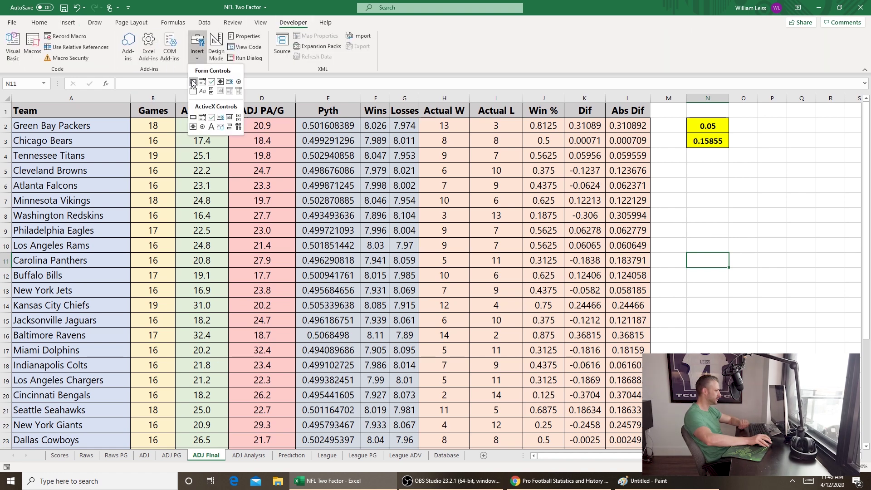
click(193, 72)
drag(706, 179, 730, 195)
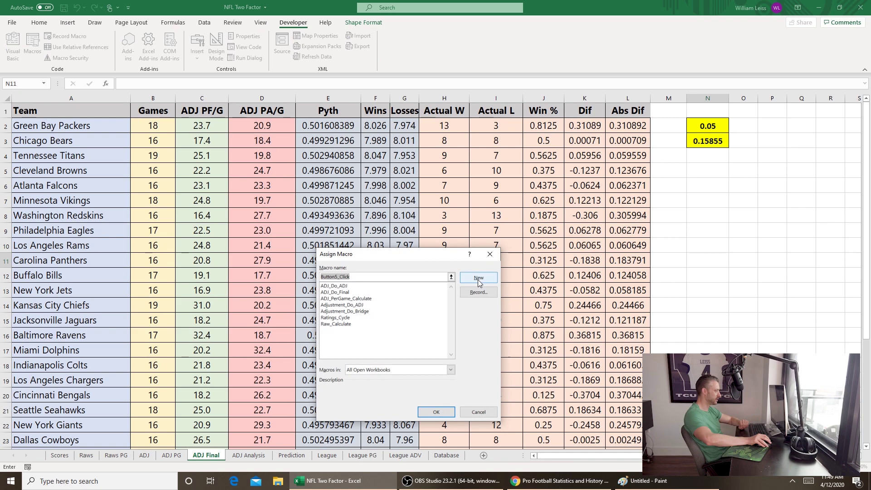
click(479, 276)
Rename the new macro Exponent_find and move the code editor window down over the worksheet.
drag(202, 49, 127, 49)
text(Exponent_find)
key(Down)
key(Down)
key(Tab)
drag(227, 5, 213, 68)
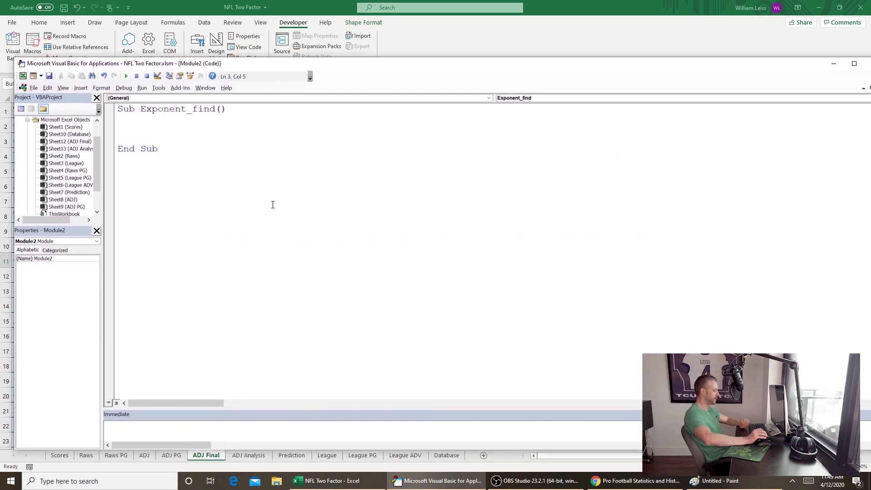
Define the exponent limits in the macro as low_exp = 1 and high_exp = 10.
text(low_e)
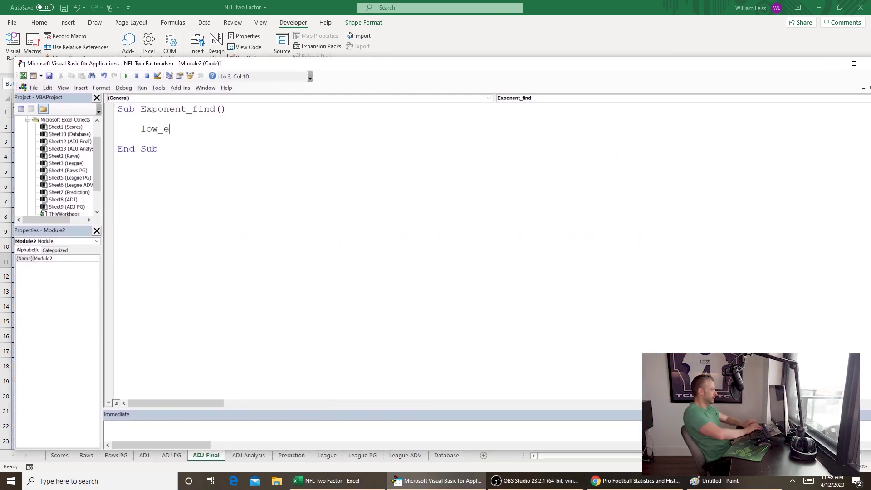
text(xo = 1)
key(Return)
text(high_ex)
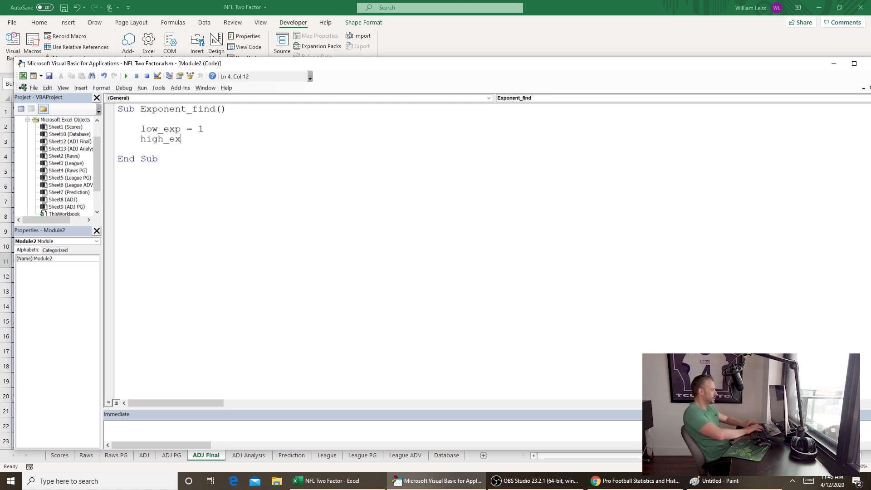
text(p = 10)
key(Return)
key(Return)
Add a Do While low_exp <= high_exp loop that increases low_exp by 0.01, leaving blank lines above the increment.
text(Do While )
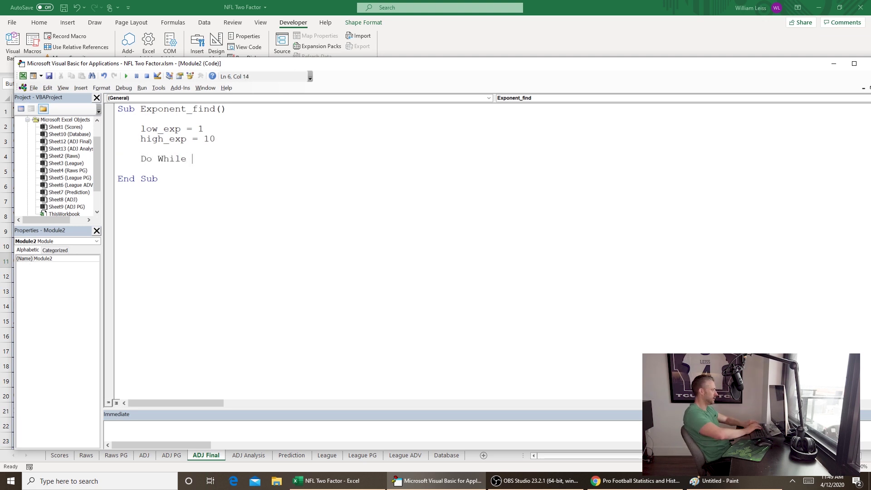
text(low_exp <= high_exp)
key(Return)
key(Return)
key(Return)
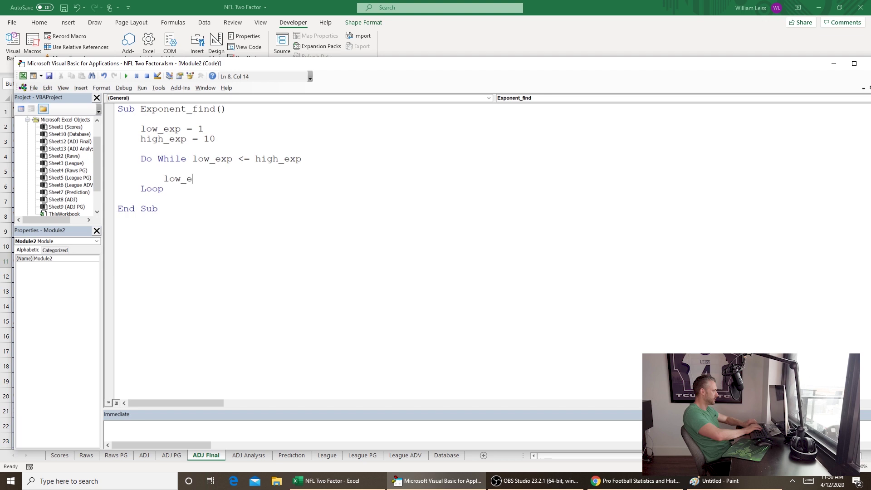
text(xp + .01)
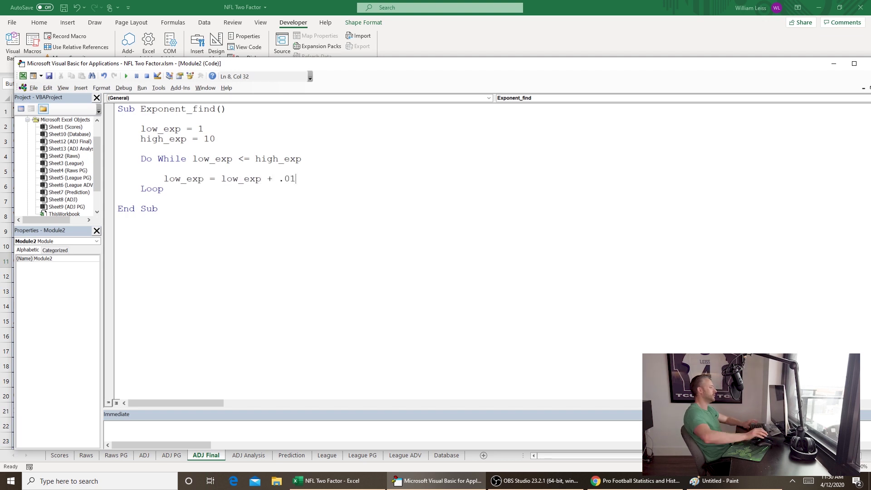
click(228, 166)
key(Return)
key(Return)
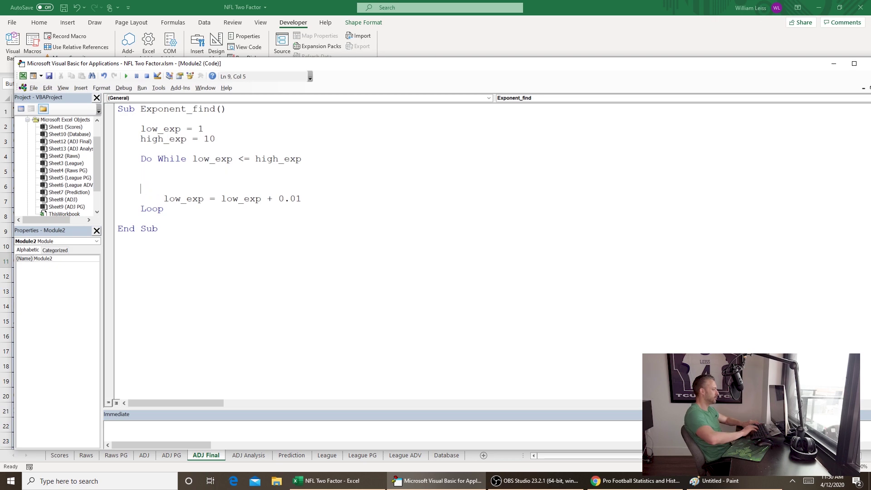
Add a new worksheet after ADJ Final and name it Exp Output.
drag(196, 64, 297, 42)
click(328, 481)
click(483, 455)
right_click(238, 455)
click(267, 359)
text(Exp Output)
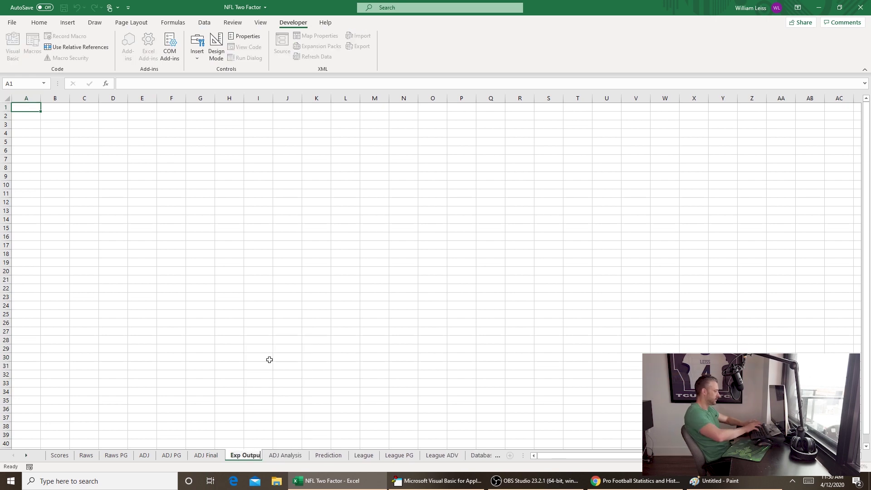
key(Return)
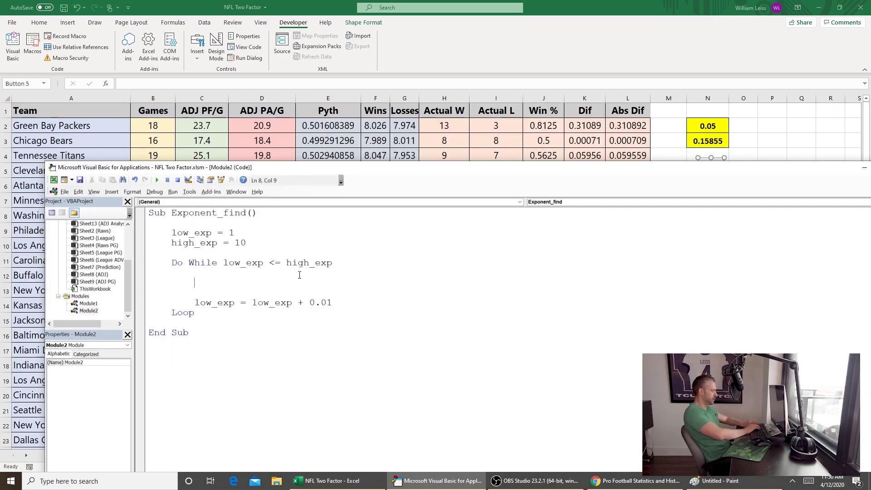
Inside the loop, add the line Sheets("ADJ Final").Cells(2, 14).Value = low_exp.
text(Sheets("ADJ FIn)
key(BackSpace)
key(BackSpace)
text(inal").Cells()
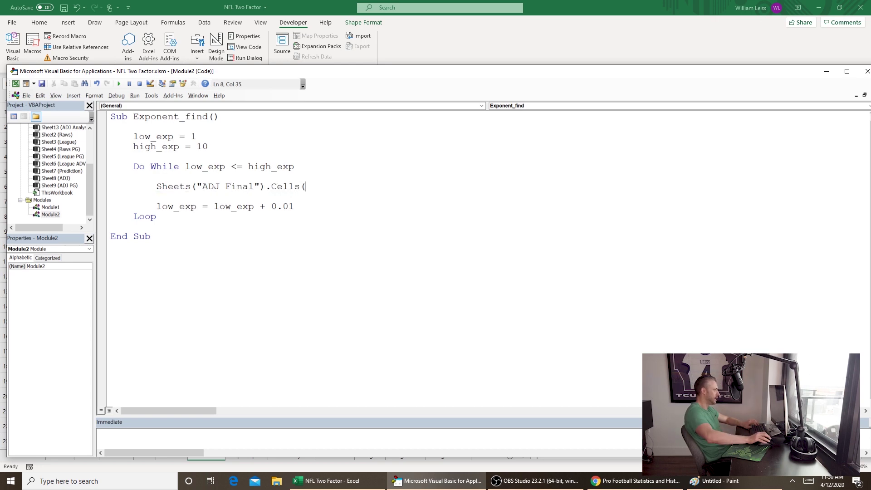
drag(241, 74, 247, 220)
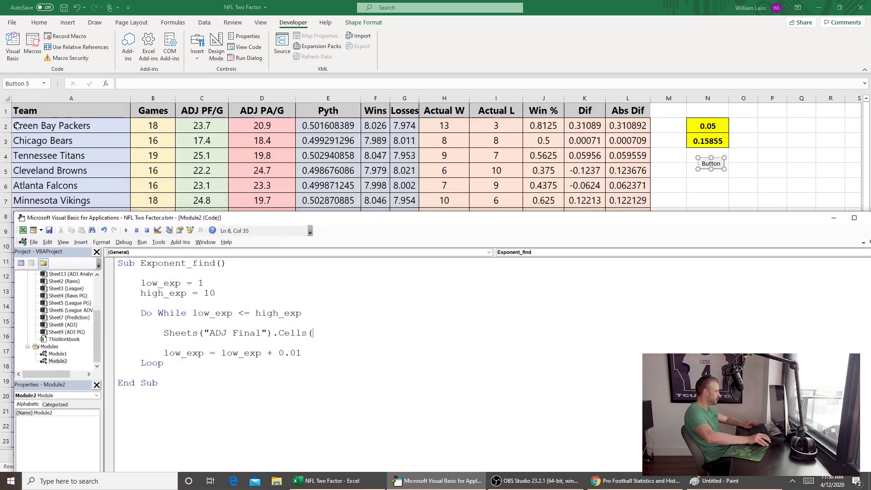
drag(512, 218, 484, 73)
text(2, 14).value = low_exp)
key(Return)
key(Return)
Define exp_output_row = 2 between the exponent limits and the Do While loop.
drag(485, 73, 551, 68)
click(277, 142)
key(Return)
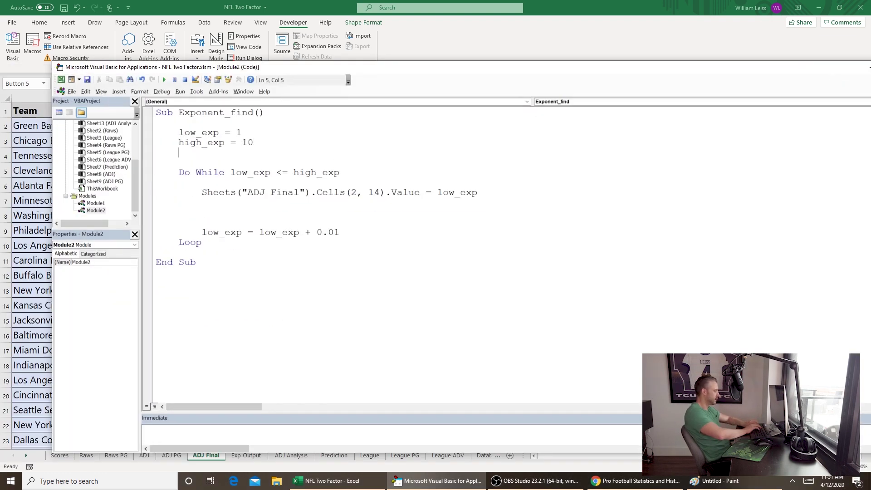
key(Return)
text(exp_output )
text(row = 2)
Below the ADJ Final line in the loop, add Sheets("Exp Output").Cells(exp_output_row, 2).Value = low_exp.
click(202, 212)
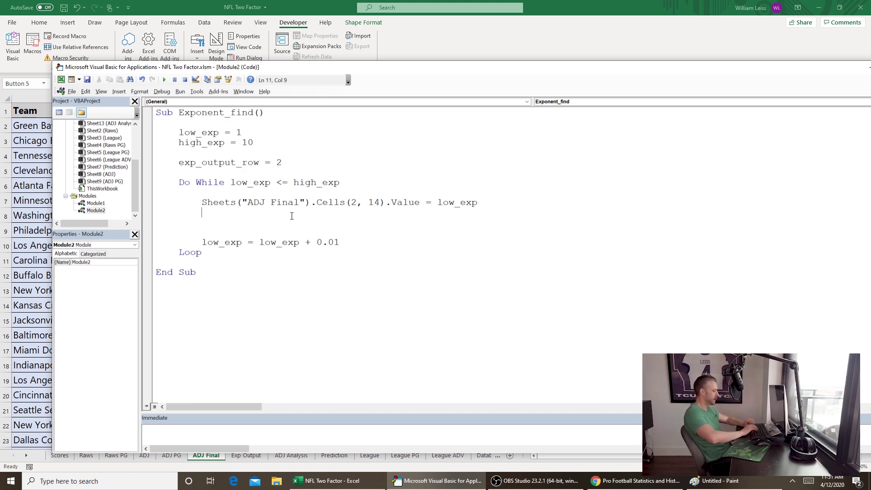
key(Return)
text(Sheets(")
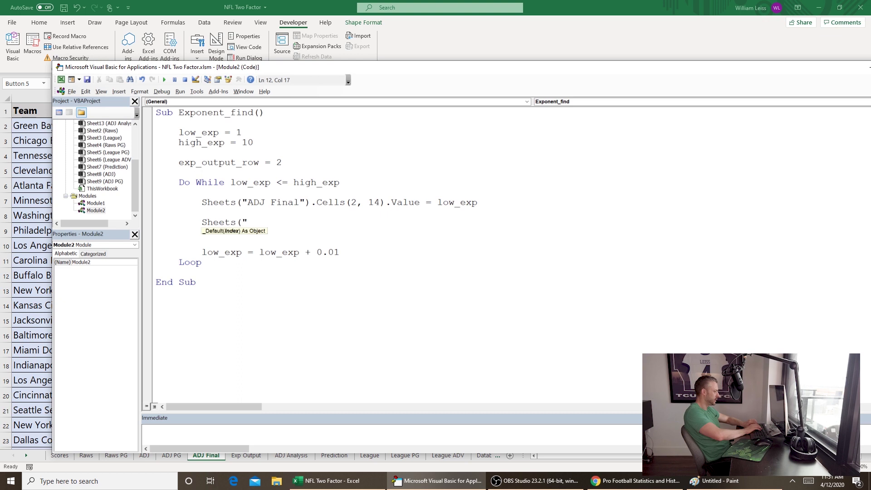
text(Exp Output")
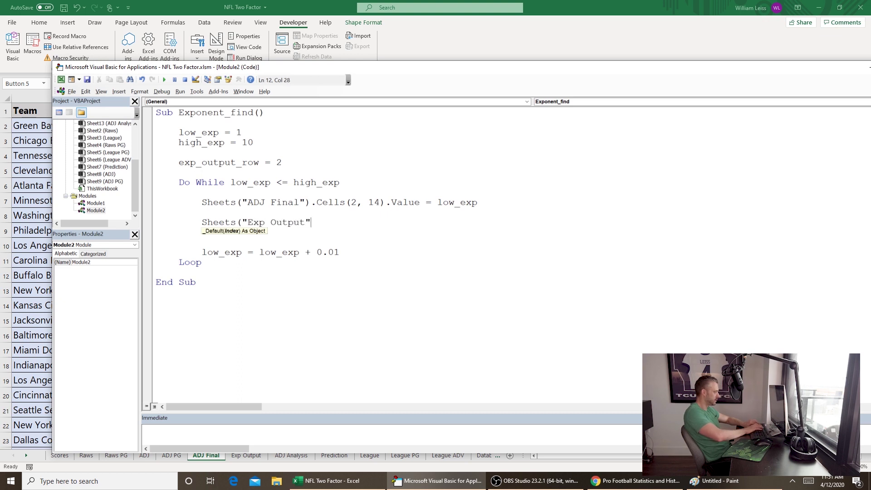
text().Cells(exp_output_row,)
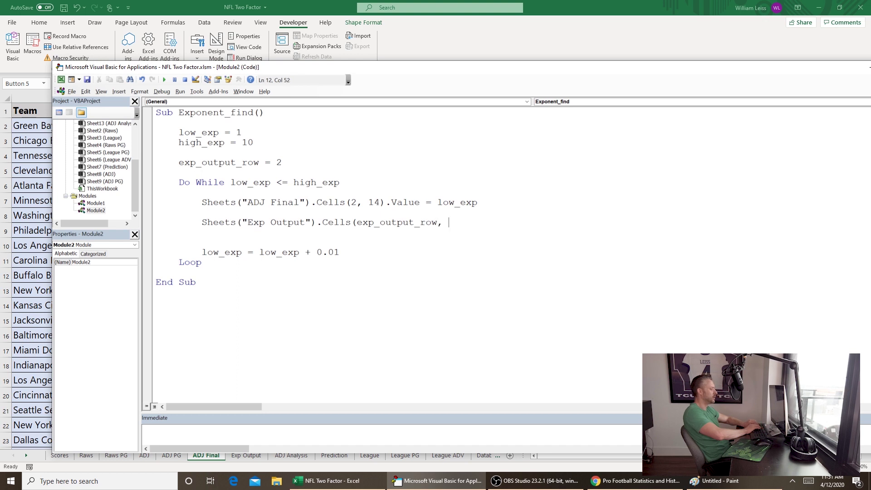
text( 2).Value = low_exp)
key(Return)
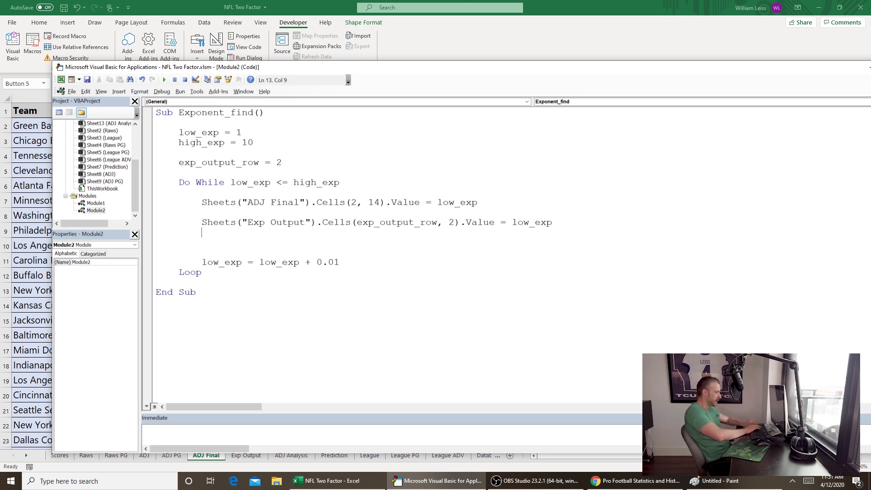
Duplicate the Exp Output line directly below itself and change the copy's column number to 3.
drag(567, 224, 203, 228)
key(shift+Left)
key(ctrl+c)
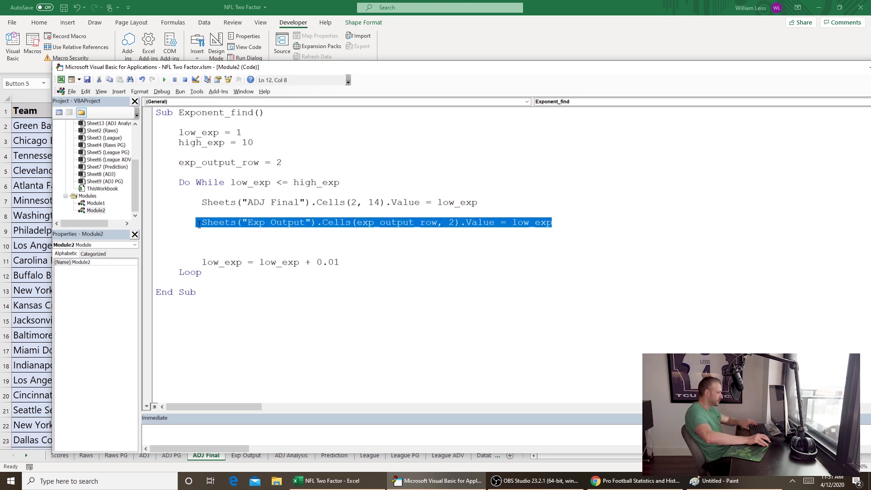
key(Down)
key(ctrl+v)
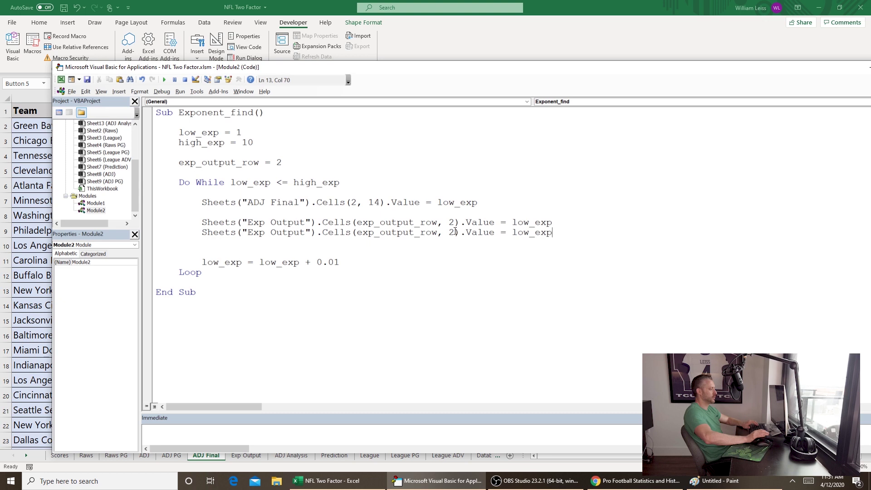
double_click(454, 232)
text(3)
Make the column 3 output line equal Sheets("ADJ Final").Cells(3, 14).Value, checking the average difference cell N3 on the worksheet.
click(566, 231)
key(BackSpace)
key(BackSpace)
key(BackSpace)
key(BackSpace)
key(BackSpace)
key(BackSpace)
key(BackSpace)
text(Sh)
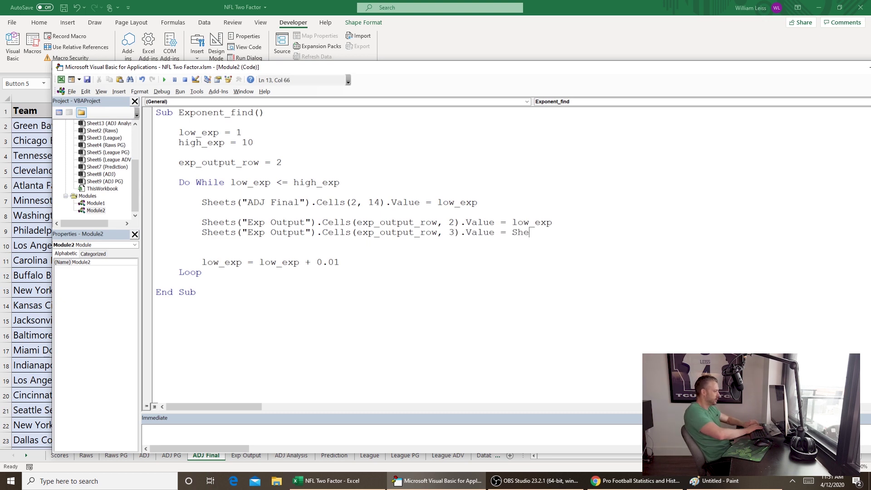
text(eets("ADJ Final)
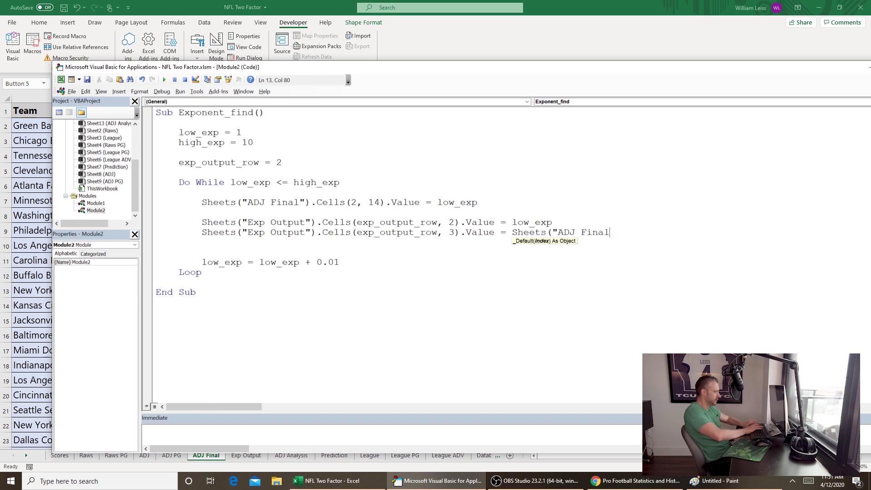
text(").Cells(3, 14).Value)
drag(604, 68, 533, 248)
click(700, 141)
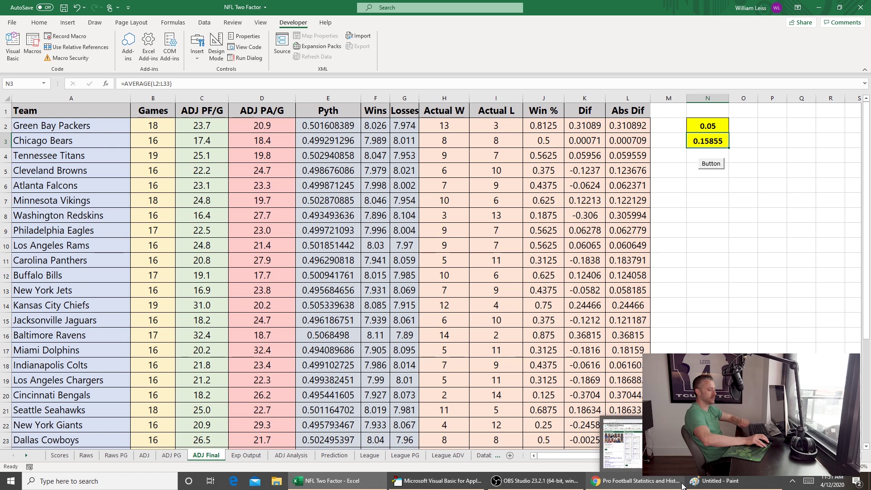
Add exp_output_row = exp_output_row + 1 above the low_exp increment and close the code editor, stopping the debugger.
click(437, 481)
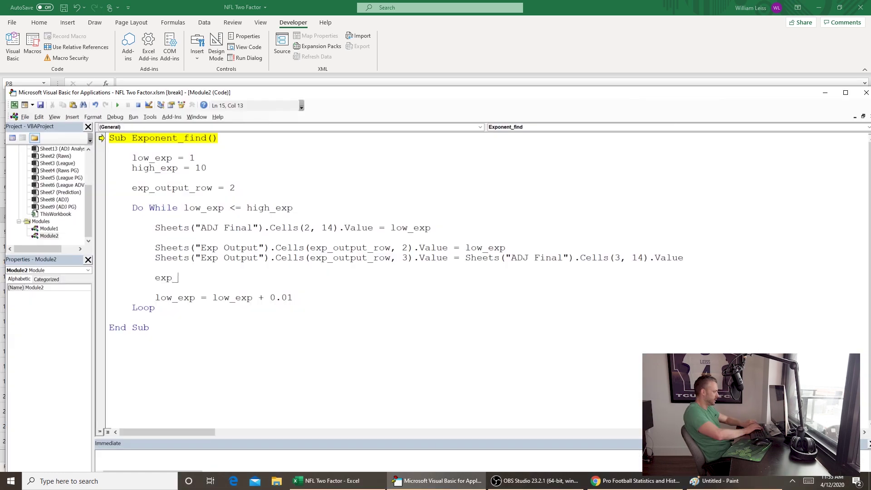
text(output_ropw)
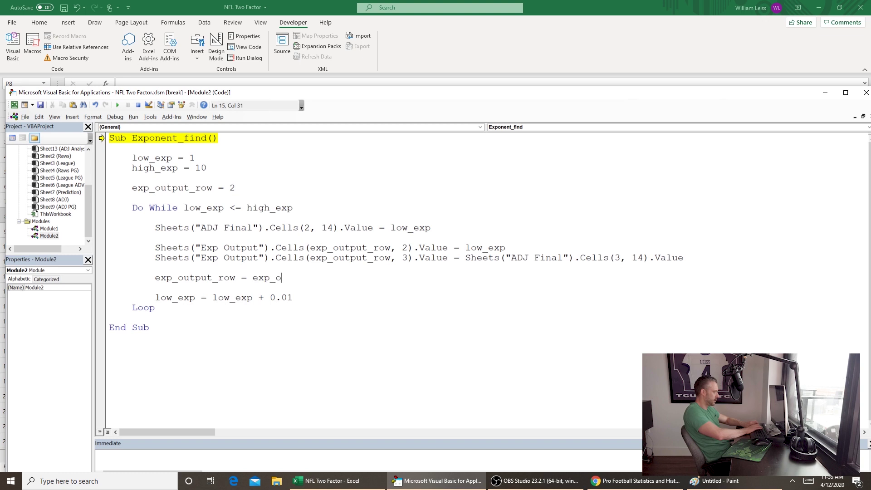
text(w + 1)
drag(383, 93, 301, 89)
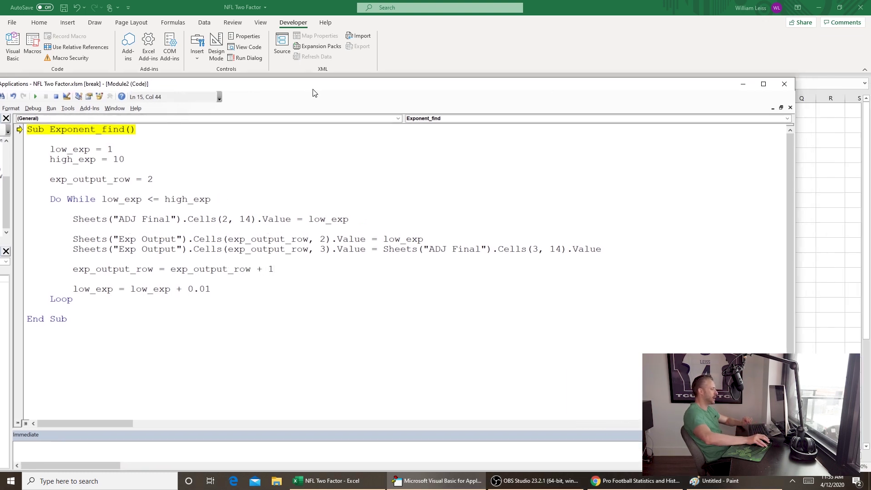
click(784, 85)
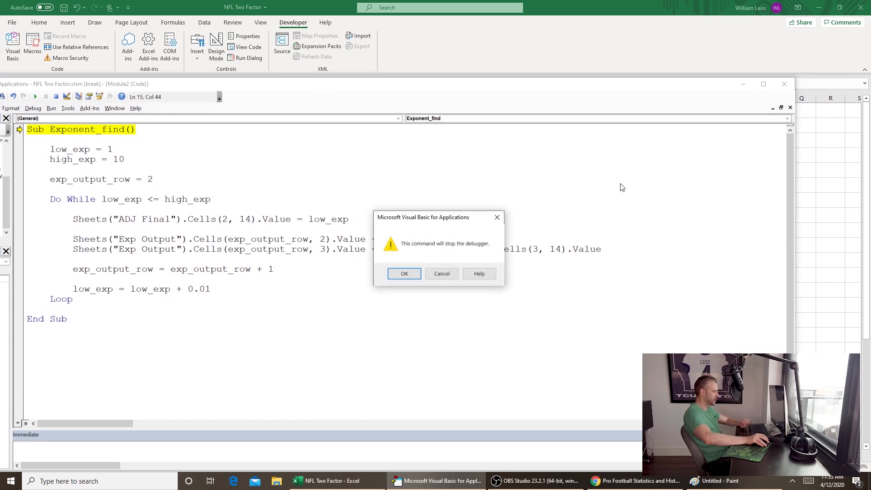
click(402, 273)
Assign the Exponent_find macro to the button on ADJ Final and run it.
right_click(707, 162)
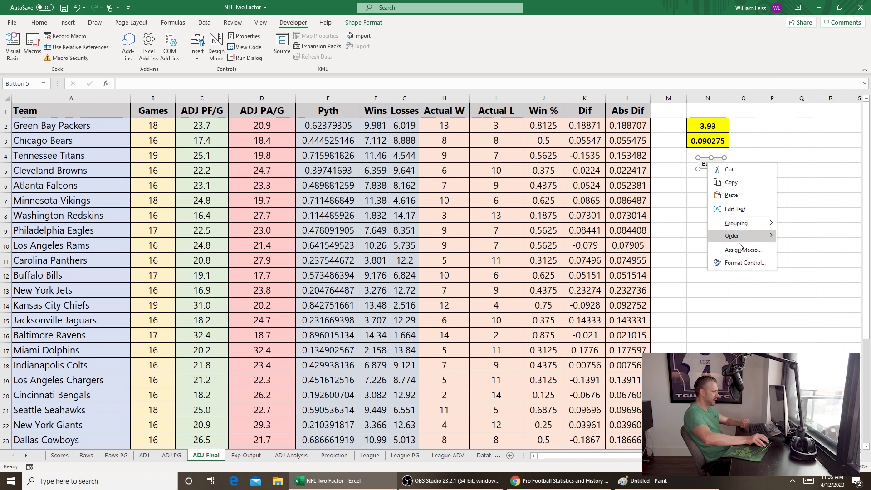
click(736, 246)
click(430, 144)
click(523, 236)
click(708, 215)
click(712, 162)
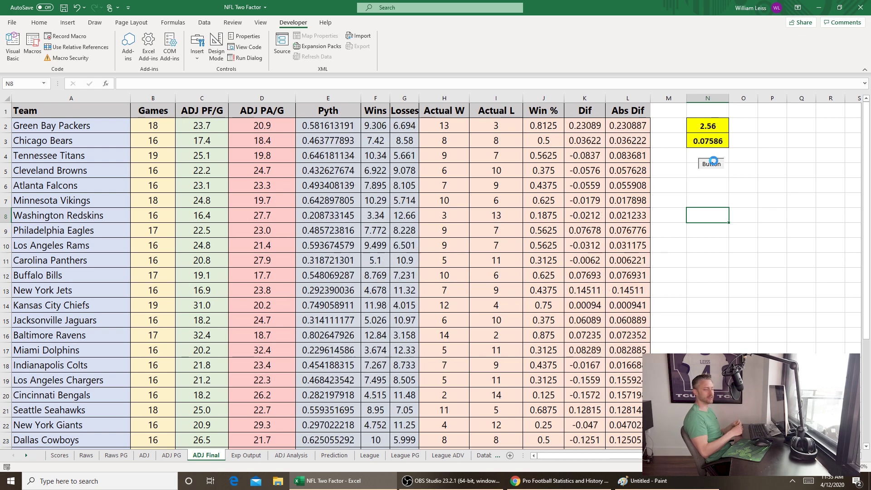
click(708, 304)
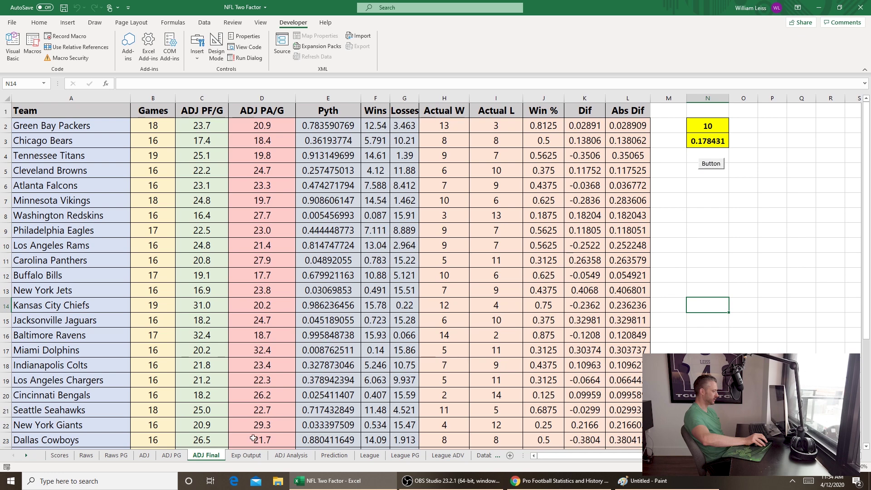
Insert a scatter chart of all the data in columns B and C of the Exp Output sheet.
click(246, 455)
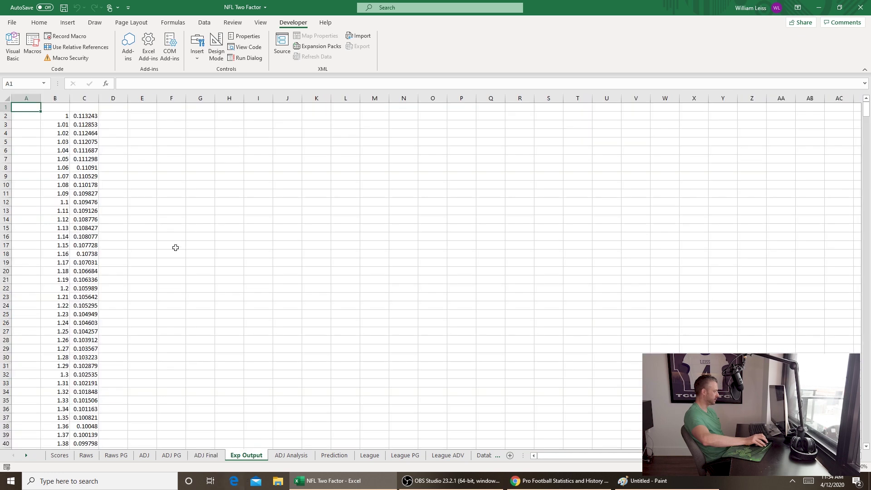
click(62, 116)
key(shift+Right)
key(ctrl+shift+Down)
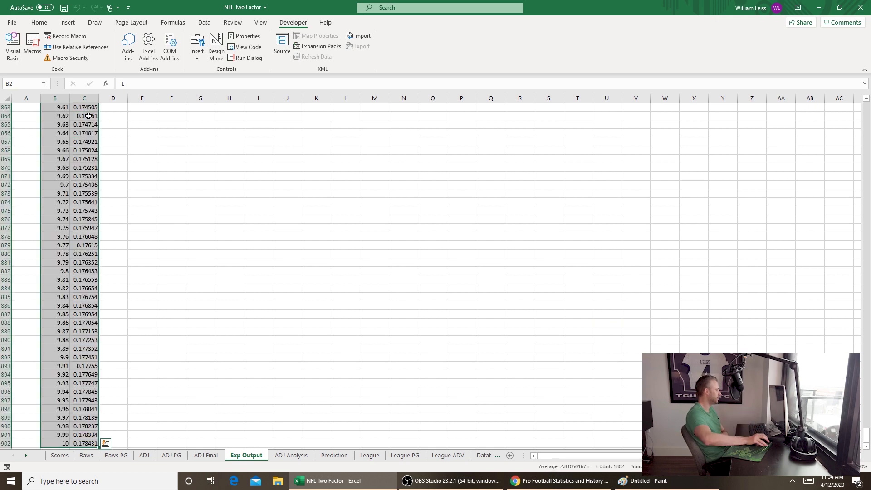
click(67, 23)
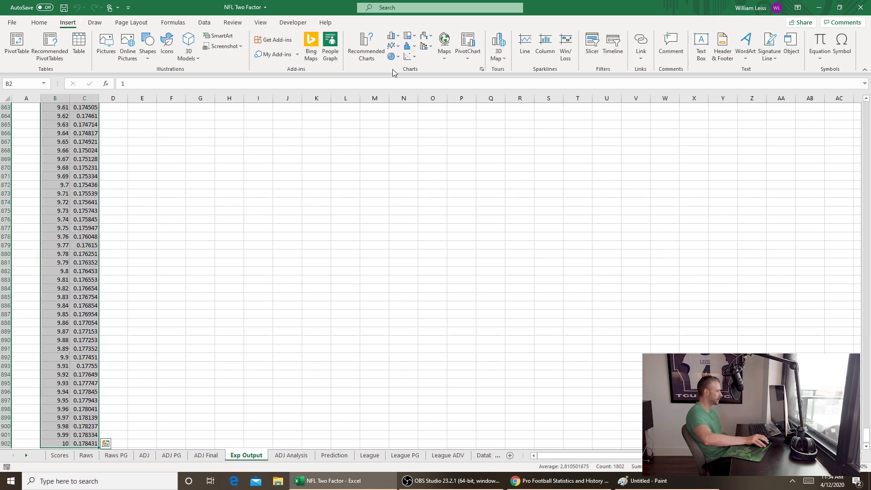
click(412, 58)
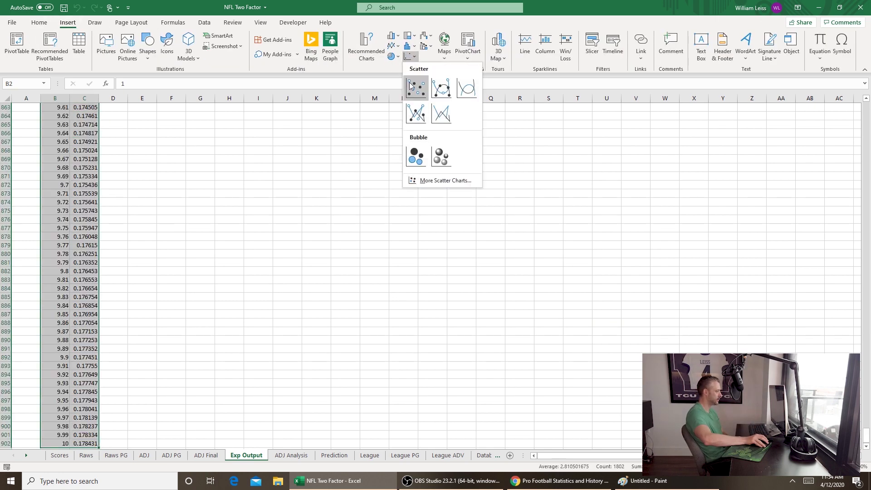
click(410, 86)
Reposition and enlarge the scatter chart to view the curve, and delete it.
drag(329, 209, 222, 142)
drag(545, 242, 636, 246)
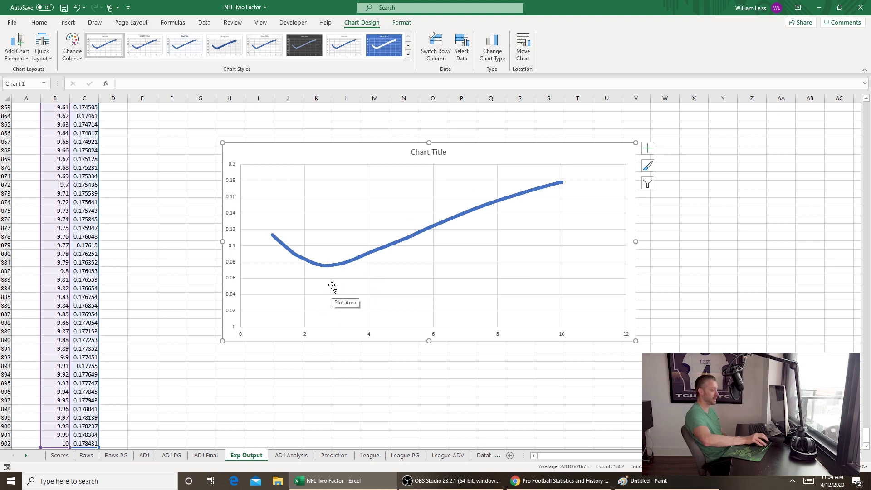
drag(621, 152, 606, 154)
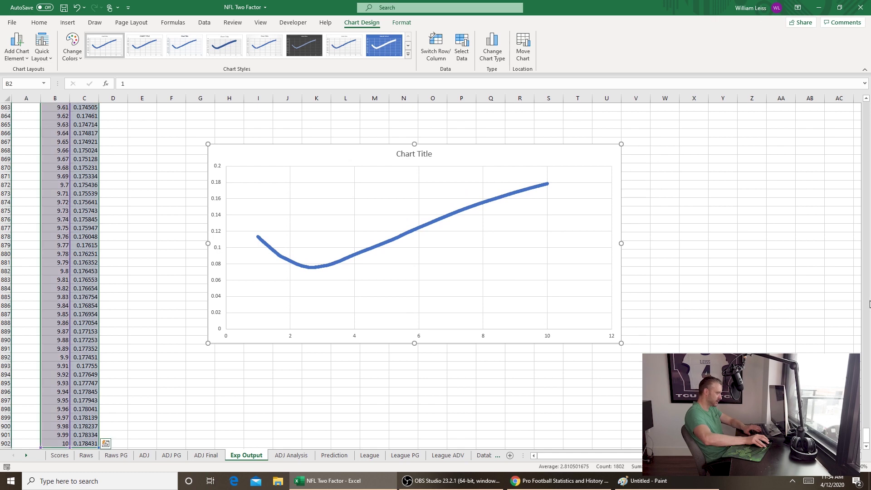
key(Delete)
Enter the headers Exp in B1 and Value in C1 above the output columns.
key(ctrl+Home)
click(66, 105)
text(Exp)
key(Right)
text(Value)
key(Return)
Add filters to the Exp and Value headers and sort the Value column from smallest to largest.
drag(66, 105, 86, 107)
click(204, 22)
click(378, 45)
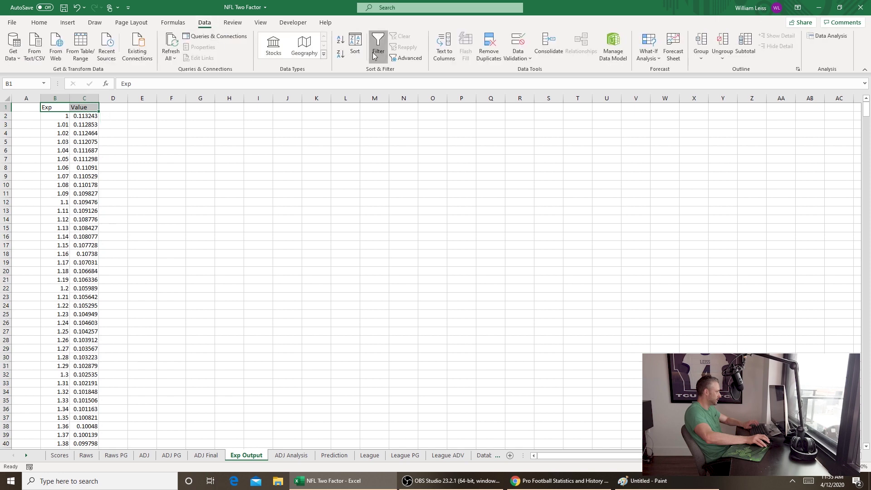
click(258, 141)
click(95, 106)
click(45, 117)
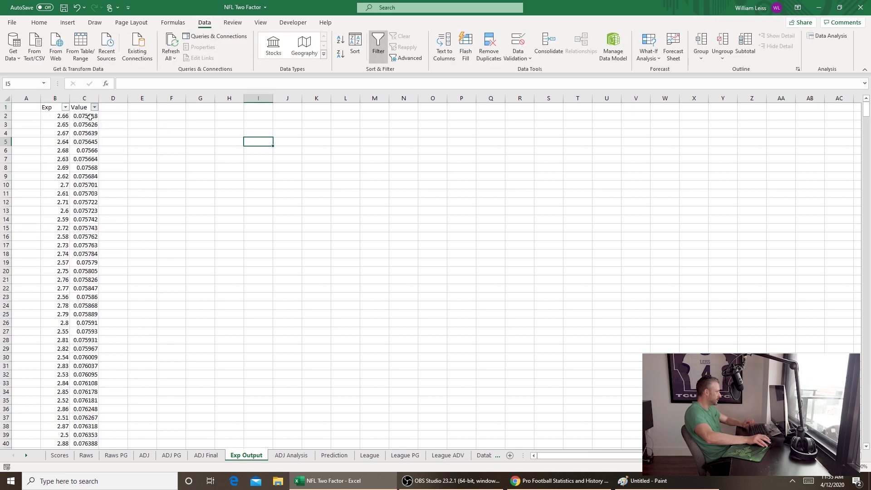
click(55, 115)
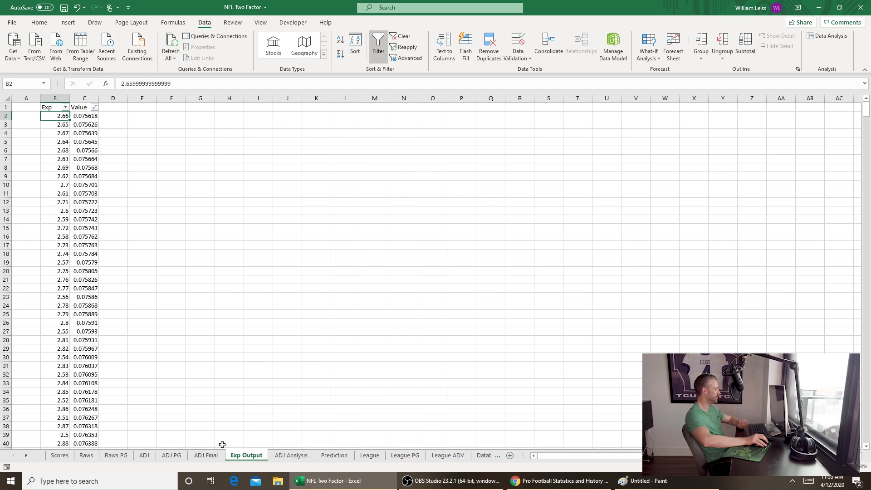
Set the exponent in cell N2 of the ADJ Final sheet to 2.66.
click(202, 455)
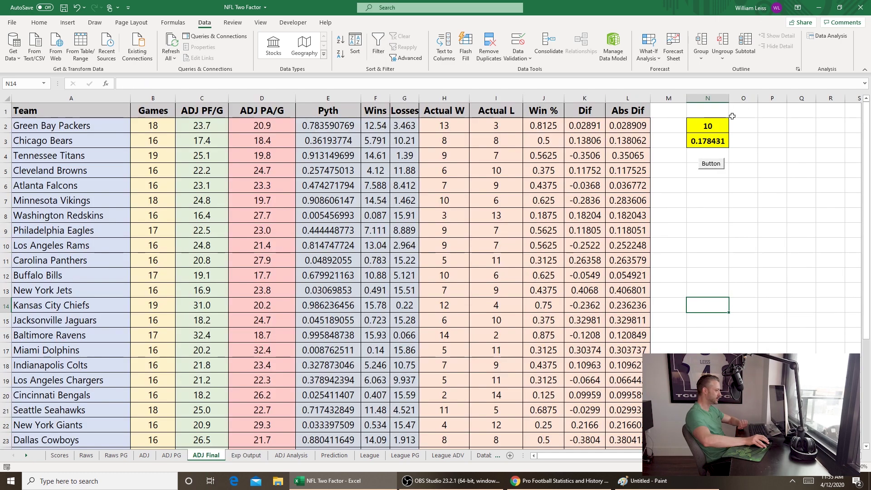
double_click(699, 125)
key(Escape)
text(2.66)
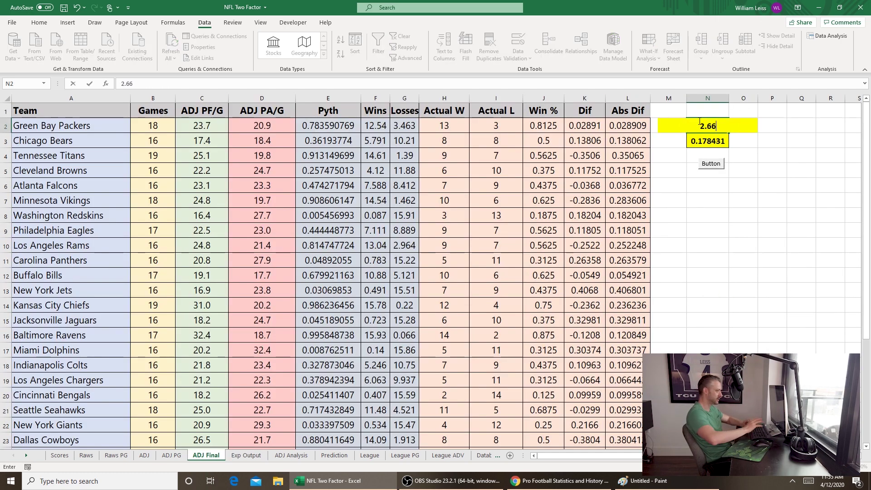
key(Return)
click(668, 260)
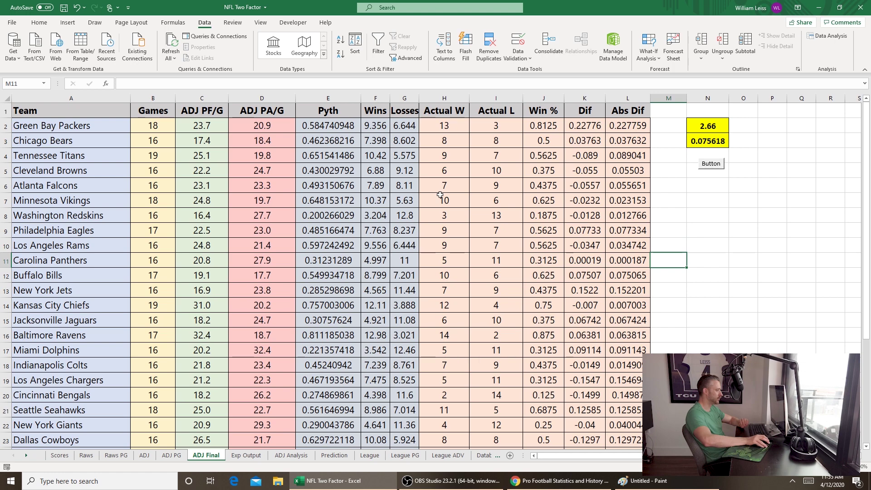
Add filters to the ADJ Final team table and sort it by Dif from largest to smallest.
key(ctrl+shift+l)
key(Up)
key(Right)
click(601, 114)
click(521, 132)
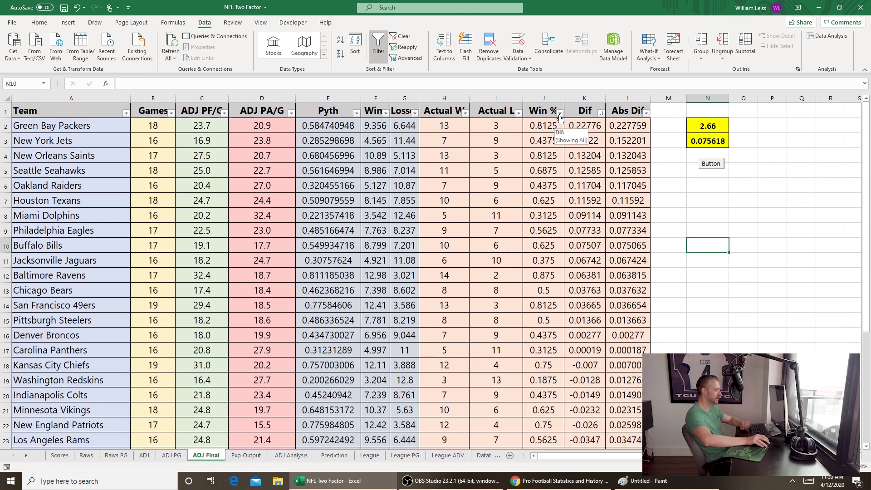
Sort the ADJ Final team table by Dif from smallest to largest.
click(601, 114)
click(577, 119)
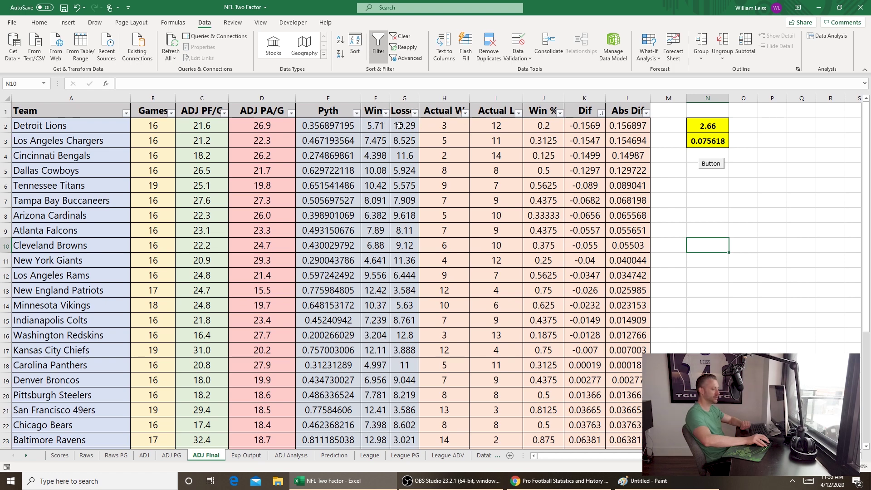
Undo the Dif sorting and the filters on the ADJ Final table, and check the team order against the ADJ PG sheet.
key(ctrl+z)
key(ctrl+z)
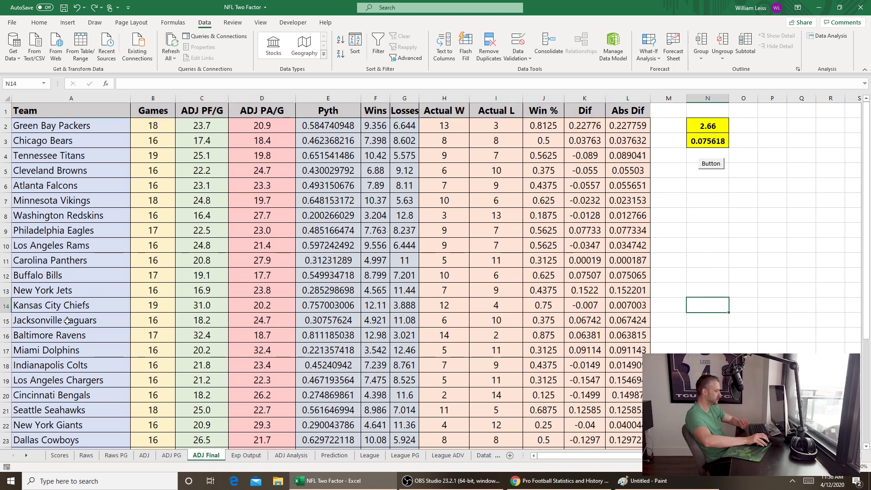
click(178, 456)
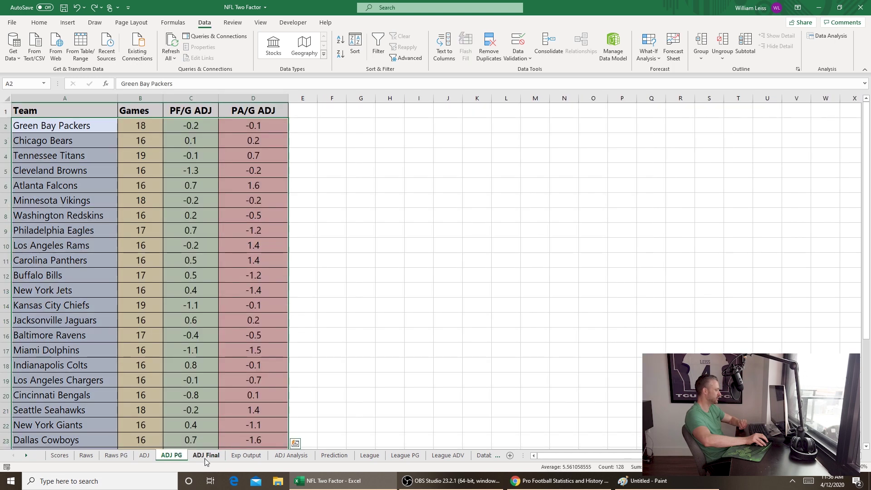
click(207, 455)
click(496, 230)
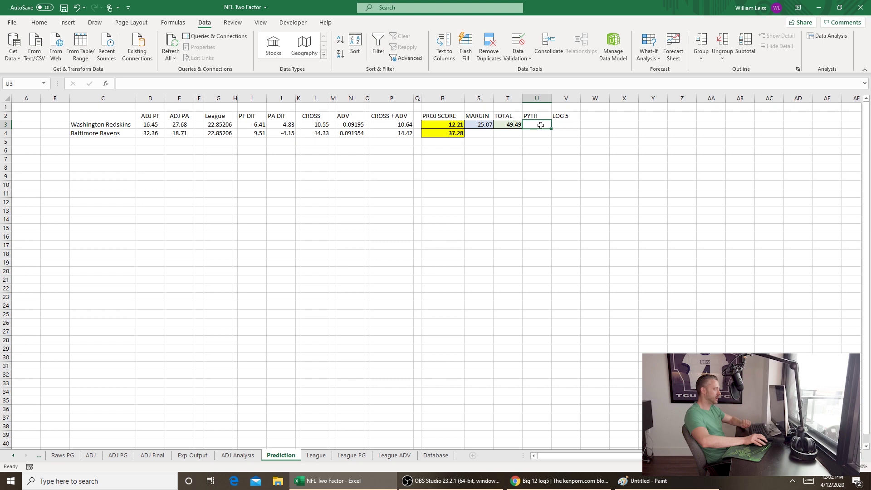
Enter =VLOOKUP(C3, 'ADJ Final'!A1:L33, 5, FALSE) in U3 of the Prediction sheet for the first team's PYTH value.
mouse_move(545, 120)
mouse_down()
mouse_move(550, 111)
mouse_move(547, 120)
mouse_up()
text(=)
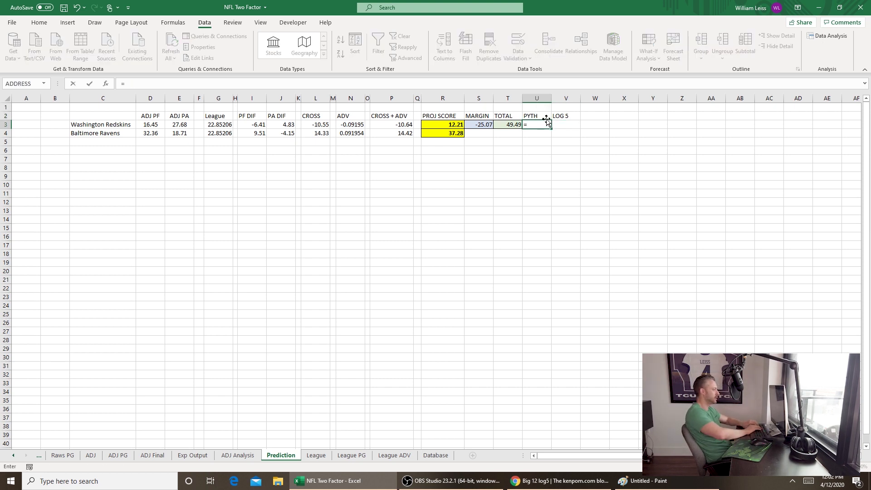
text(VLOOKUP()
click(100, 124)
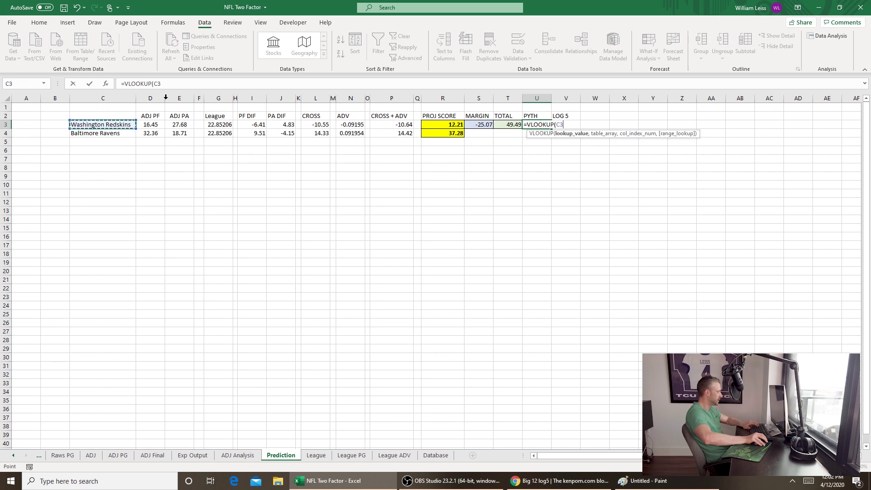
text(,)
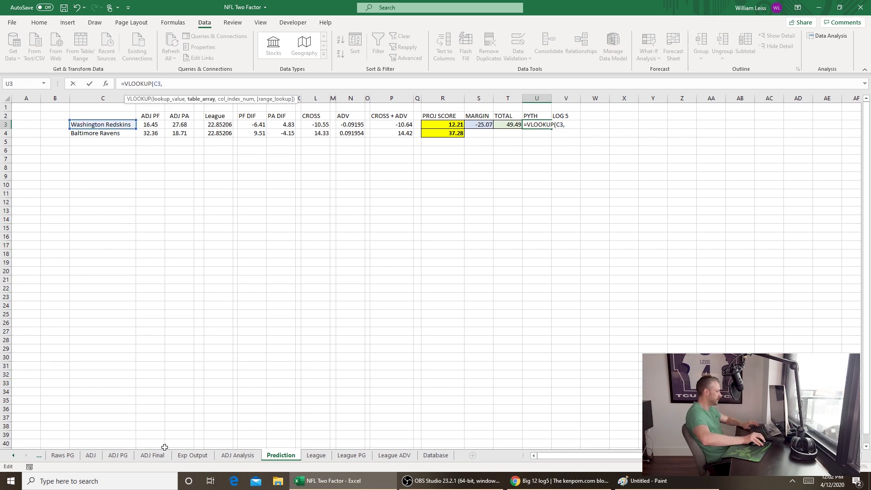
click(152, 455)
drag(130, 111, 613, 104)
click(304, 83)
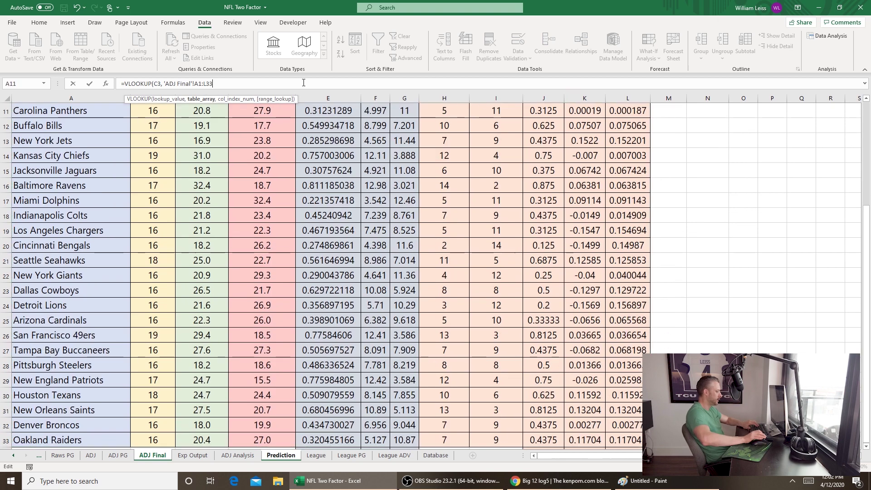
text(, 5)
scroll(219, 93, up, 4)
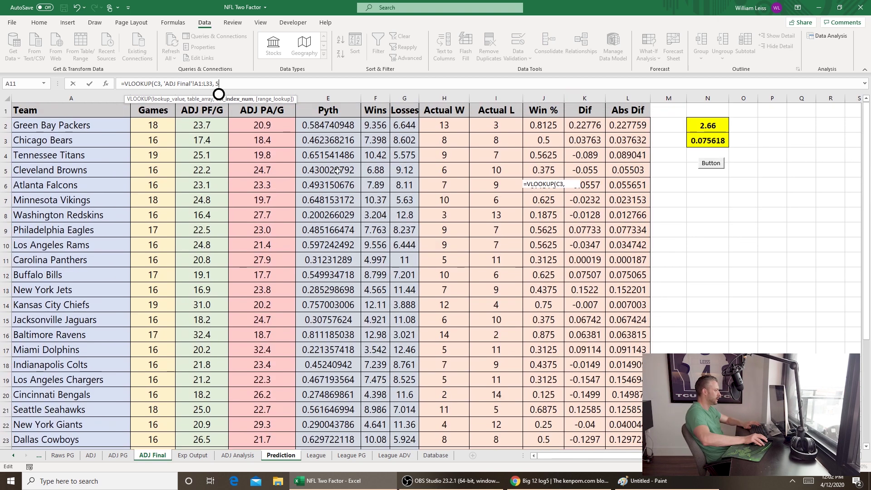
text(, FALSE))
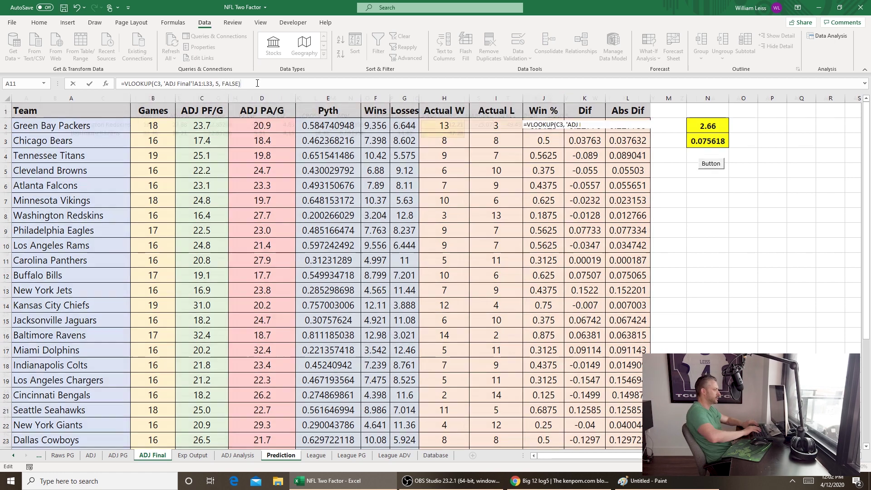
key(Return)
Copy the PYTH lookup formula from U3 to U4 for the Baltimore Ravens.
key(Up)
key(ctrl+c)
key(Down)
key(ctrl+v)
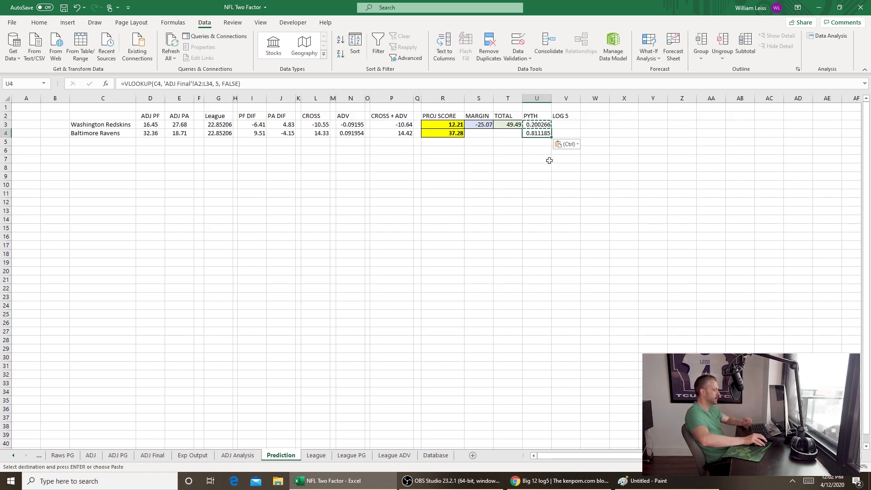
click(562, 123)
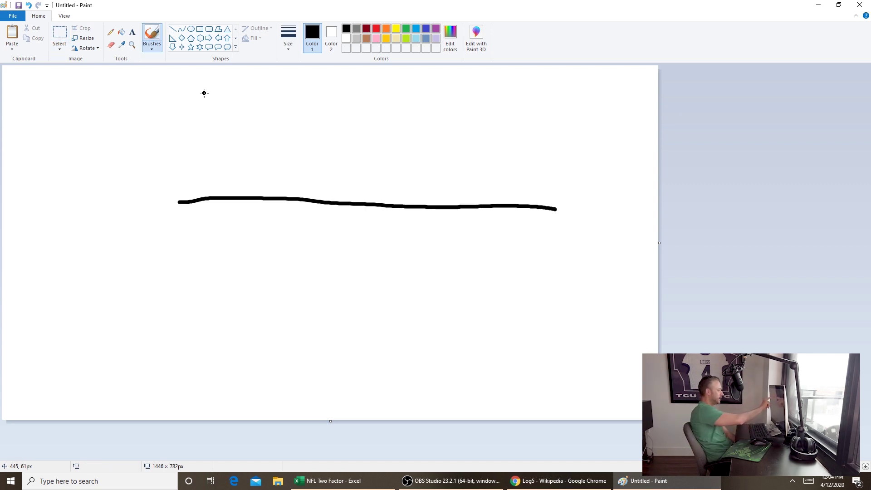
In Paint, handwrite the Log5 numerator PA - PA x PB above the fraction line.
mouse_move(204, 93)
mouse_down()
mouse_move(207, 175)
mouse_move(229, 113)
mouse_move(208, 131)
mouse_up()
mouse_move(233, 170)
mouse_down()
mouse_move(234, 140)
mouse_move(246, 169)
mouse_move(282, 149)
mouse_up()
click(362, 174)
mouse_move(333, 174)
mouse_down()
mouse_move(321, 117)
mouse_move(336, 144)
mouse_up()
mouse_move(361, 175)
mouse_down()
mouse_move(379, 169)
mouse_move(374, 158)
mouse_move(429, 169)
mouse_move(414, 172)
mouse_move(471, 101)
mouse_move(456, 146)
mouse_move(493, 181)
mouse_up()
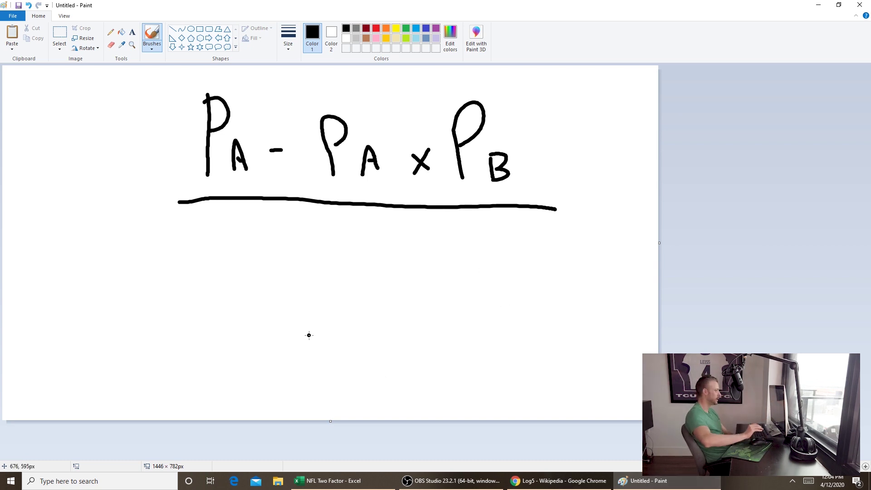
Handwrite the Log5 denominator PA + PB - 2 x PA x PB below the fraction line.
drag(198, 225, 202, 305)
mouse_move(200, 227)
mouse_down()
mouse_move(230, 229)
mouse_move(206, 261)
mouse_up()
mouse_move(231, 302)
mouse_down()
mouse_move(245, 302)
mouse_move(244, 290)
mouse_up()
mouse_move(266, 279)
mouse_down()
mouse_move(267, 303)
mouse_move(274, 294)
mouse_up()
mouse_move(292, 228)
mouse_down()
mouse_move(298, 301)
mouse_move(306, 260)
mouse_move(323, 302)
mouse_up()
mouse_move(320, 271)
mouse_down()
mouse_move(324, 301)
mouse_move(367, 283)
mouse_up()
mouse_move(384, 248)
mouse_down()
mouse_move(423, 297)
mouse_move(453, 298)
mouse_up()
drag(452, 264, 432, 300)
mouse_move(468, 302)
mouse_down()
mouse_move(467, 279)
mouse_move(505, 300)
mouse_move(502, 291)
mouse_move(536, 297)
mouse_move(513, 318)
mouse_up()
click(552, 258)
mouse_move(552, 268)
mouse_down()
mouse_move(554, 295)
mouse_move(561, 275)
mouse_move(576, 302)
mouse_up()
mouse_move(576, 272)
mouse_down()
mouse_move(596, 275)
mouse_move(572, 306)
mouse_up()
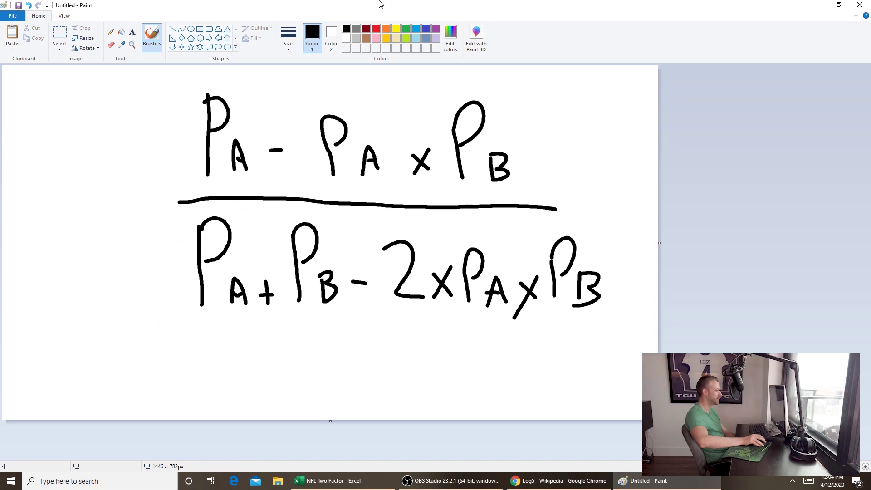
Switch back to Excel and enter the Log5 numerator =(U3-U3*U4) in cell V3.
key(alt+Tab)
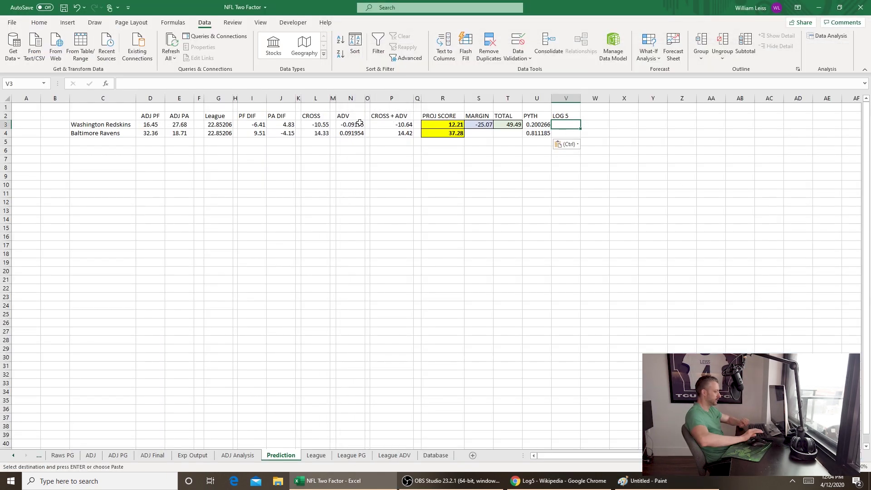
text(()
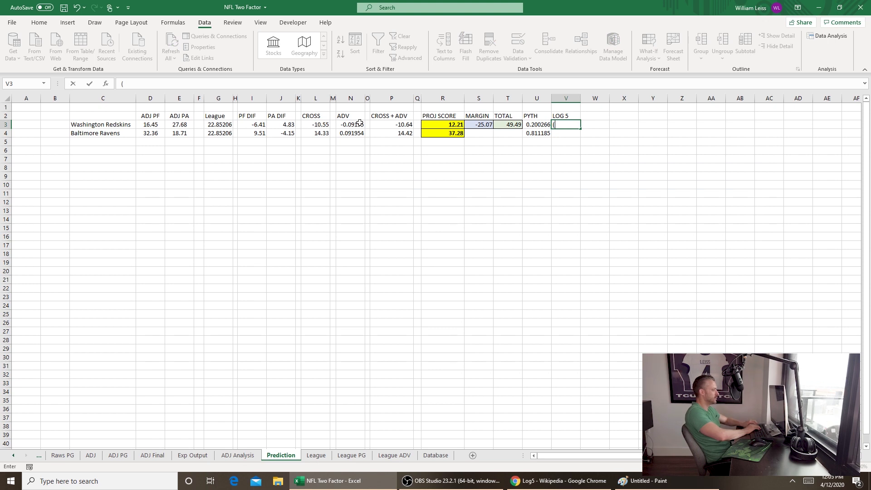
key(BackSpace)
text(=(U3-U3*U4))
key(Return)
key(Up)
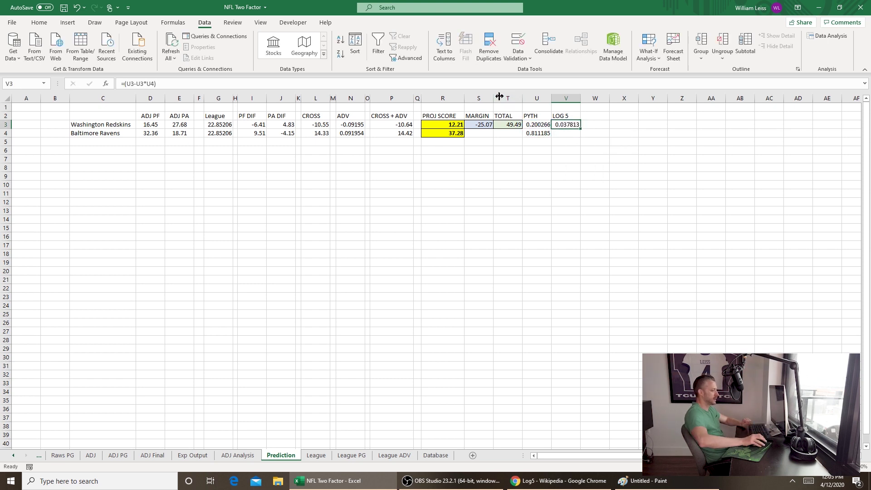
Extend the V3 formula with the Log5 denominator to =(U3-U3*U4)/(U3+U4-2*U3*U4).
key(F2)
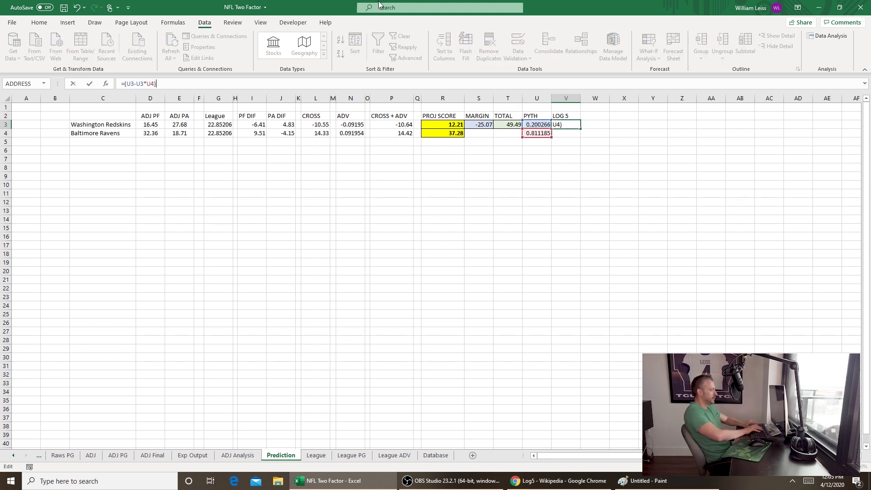
text(/(U3)
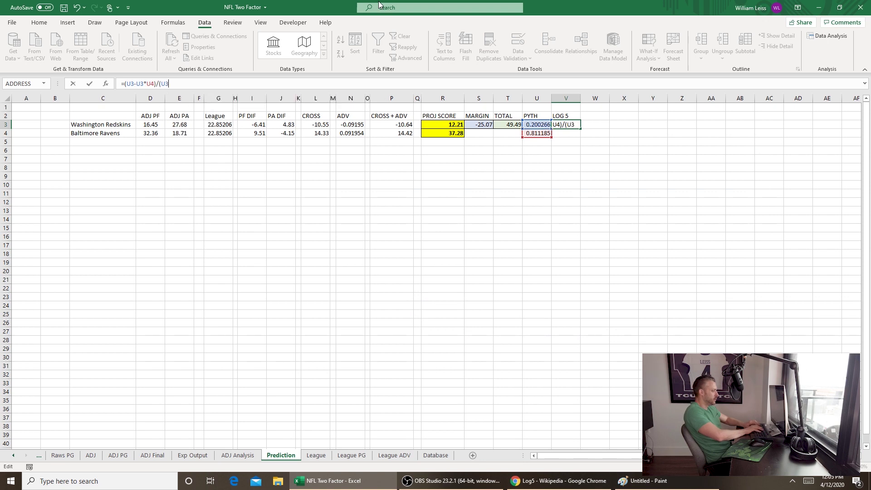
text(+U4)
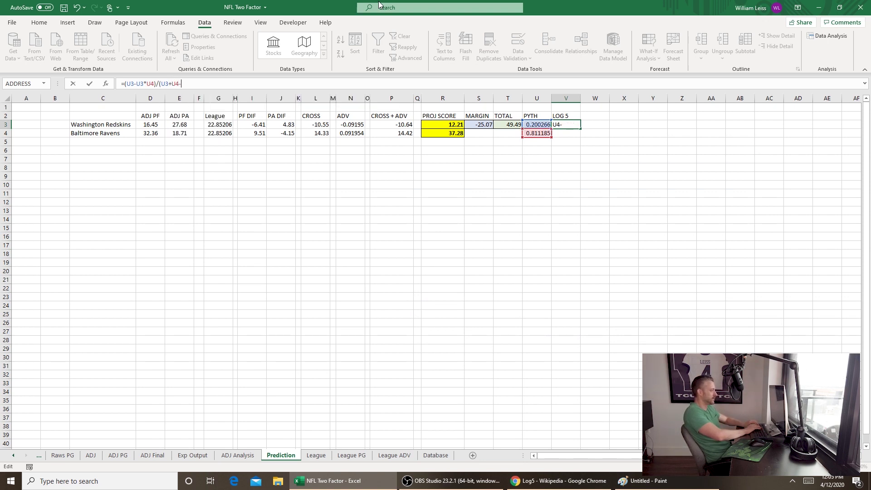
text(-2*U3*U)
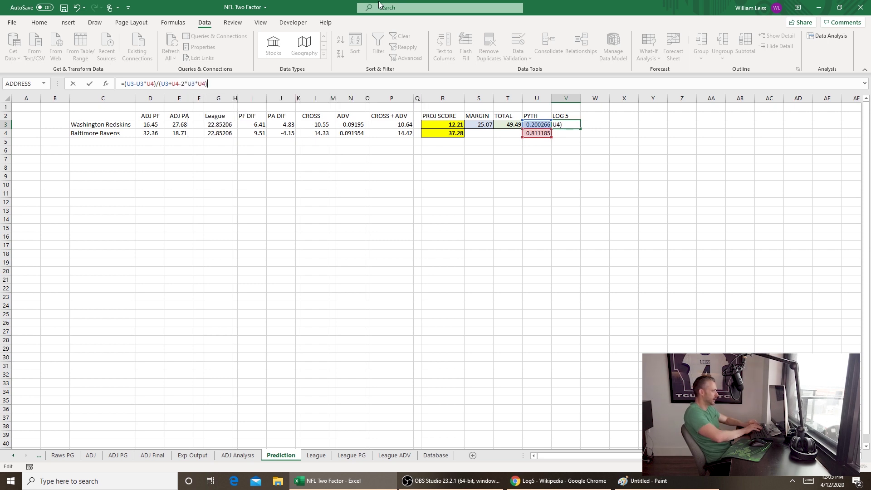
text(4))
key(Return)
key(Up)
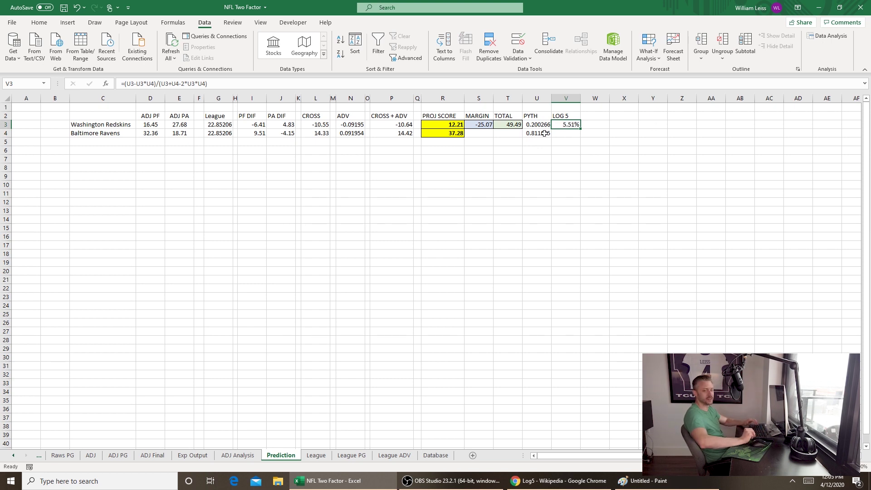
Enter the second team's Log5 numerator =(U4-U4*U3) in cell V4.
key(Down)
key(Up)
key(Down)
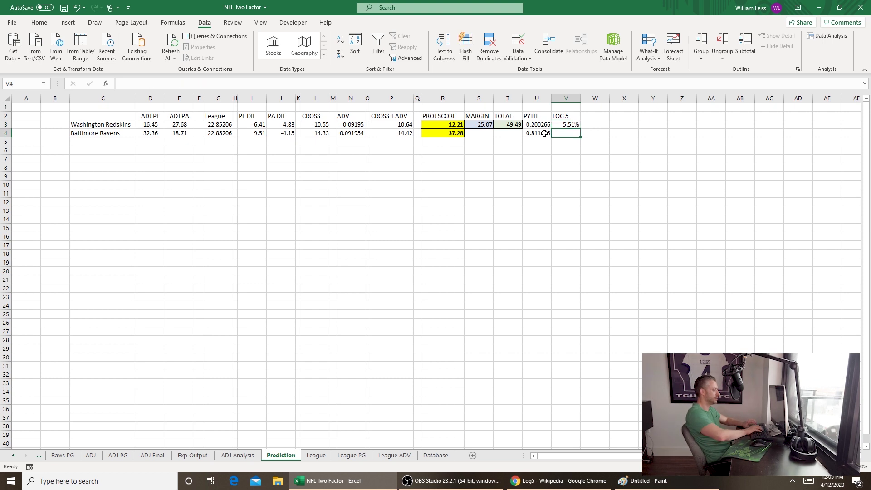
text(=(U4-U4*U3))
key(Return)
key(Up)
key(Up)
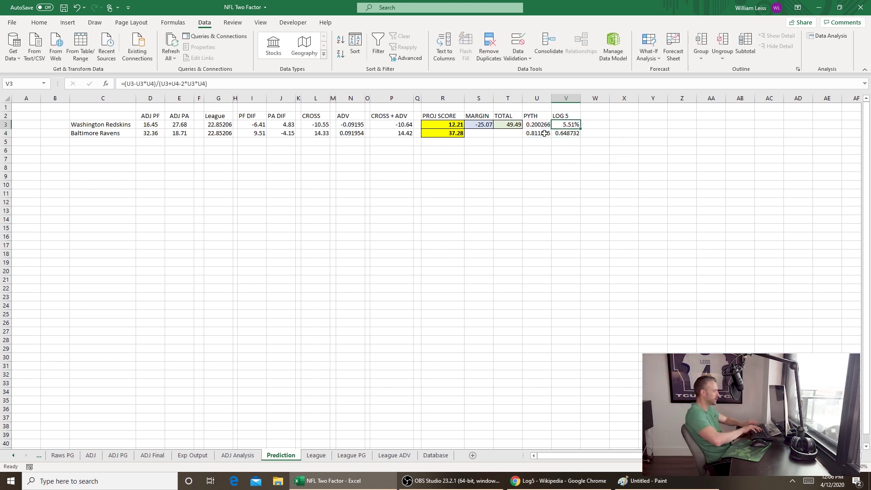
Extend the V4 formula to =(U4-U4*U3)/(U4+U3-2*U4*U3) and format the result as a percentage with two decimals.
key(Down)
click(177, 80)
text(/(U4+U3)
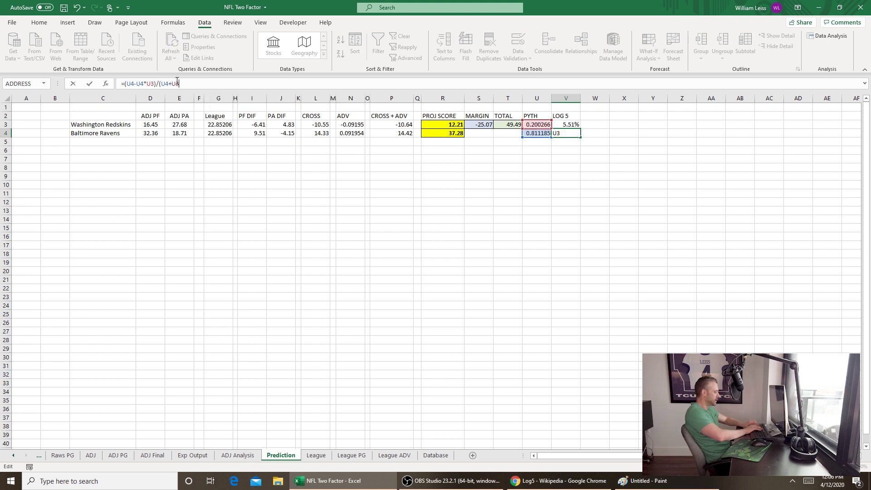
text(-2*U4*U3)
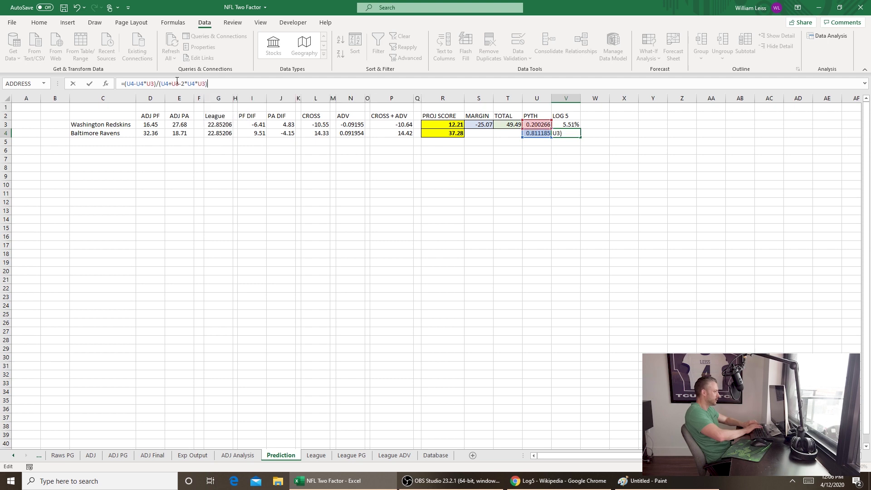
click(90, 83)
click(39, 22)
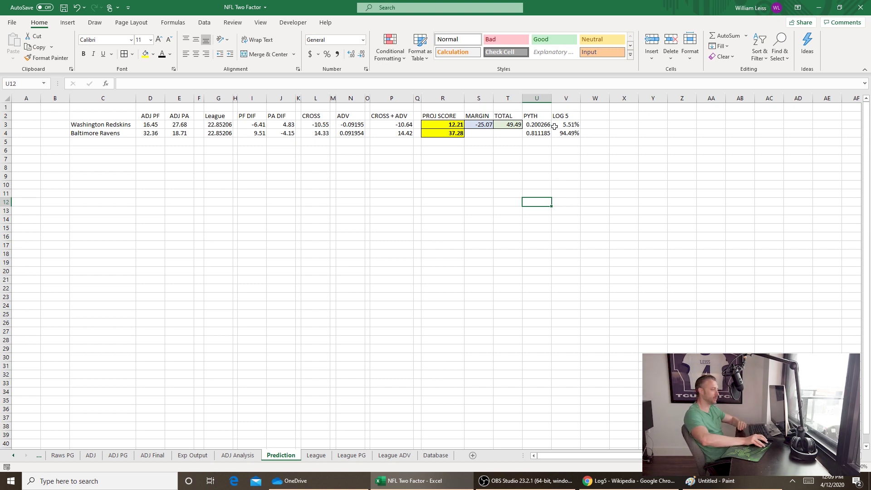
Enter the header HOME ADV in W2 and widen column W to fit it.
click(603, 115)
text(HOME A)
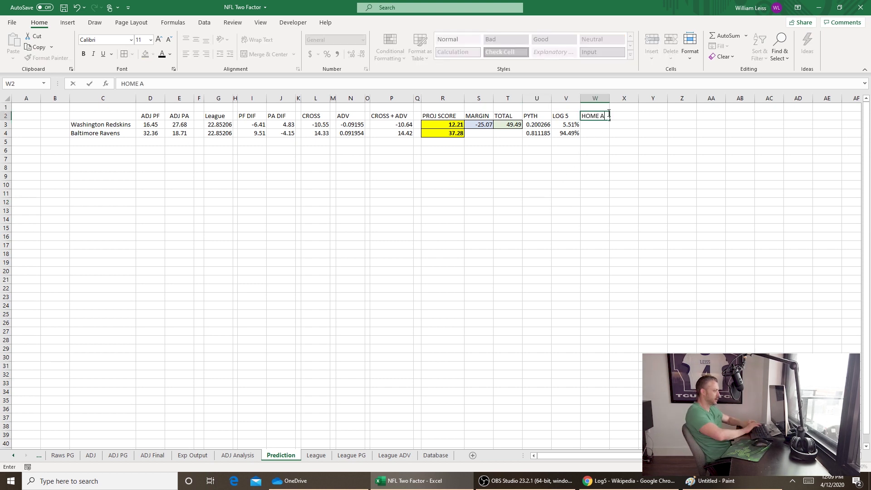
text(DV)
key(Return)
key(ctrl+v)
drag(610, 98, 620, 98)
Enter the home advantage formulas =0.5-0.5134 in W3 and =0.5134-0.5 in W4.
text(=.5-.5134)
key(Return)
text(=.5134-)
key(Return)
key(Up)
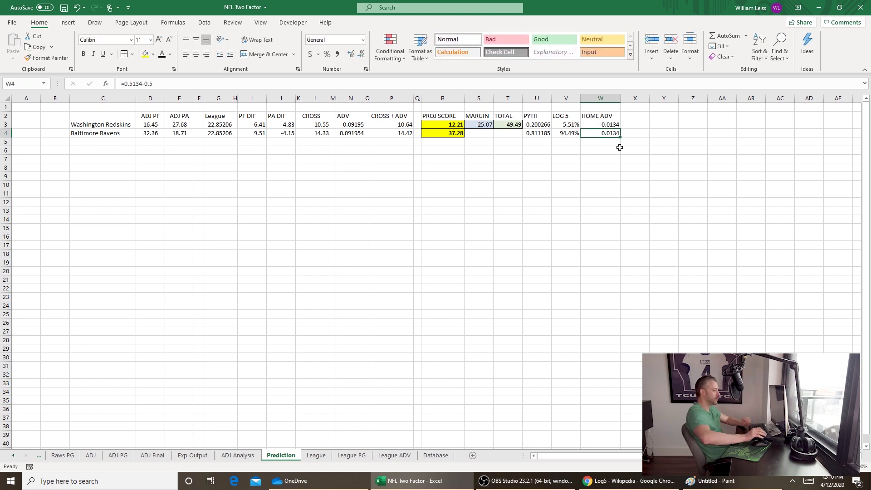
Add Log5 and home advantage for both teams with =V3+W3 in X3 and =V4+W4 in X4.
click(646, 117)
key(Down)
text(=V)
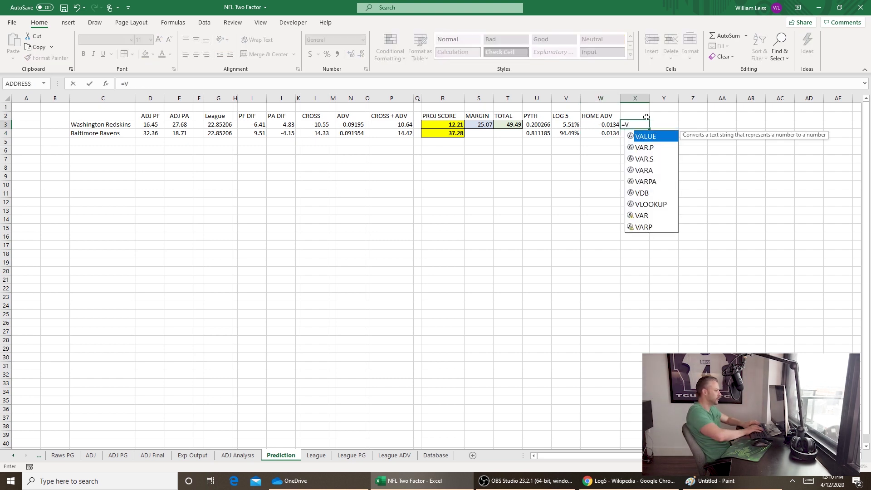
text(3+W3)
key(Return)
text(=V4+W4)
key(Return)
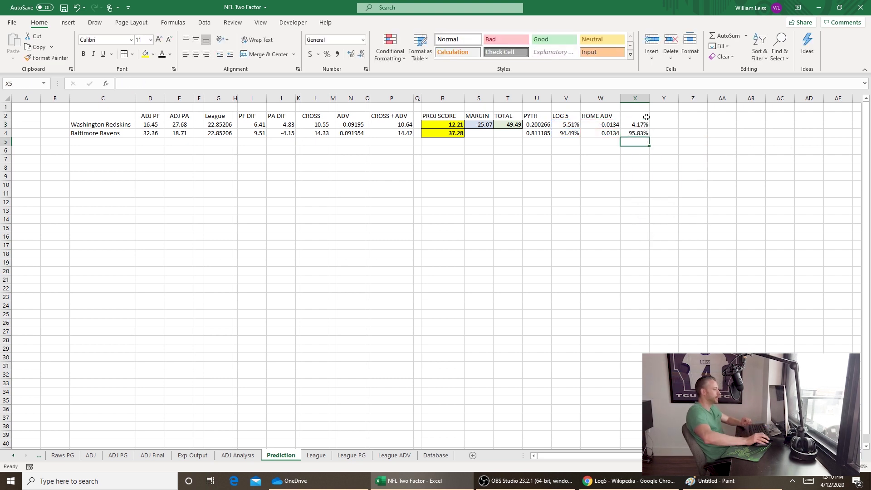
Enter the header WIN % in X2 above the combined win probabilities.
click(648, 115)
text(WIN %)
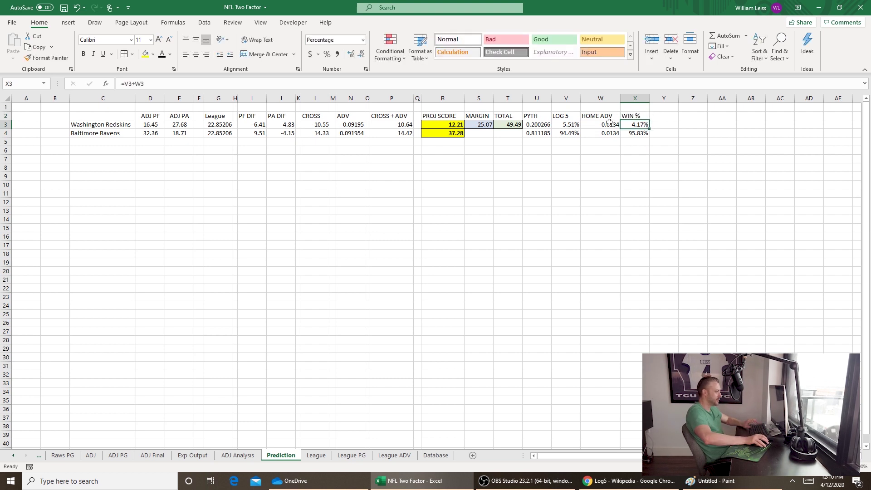
click(585, 187)
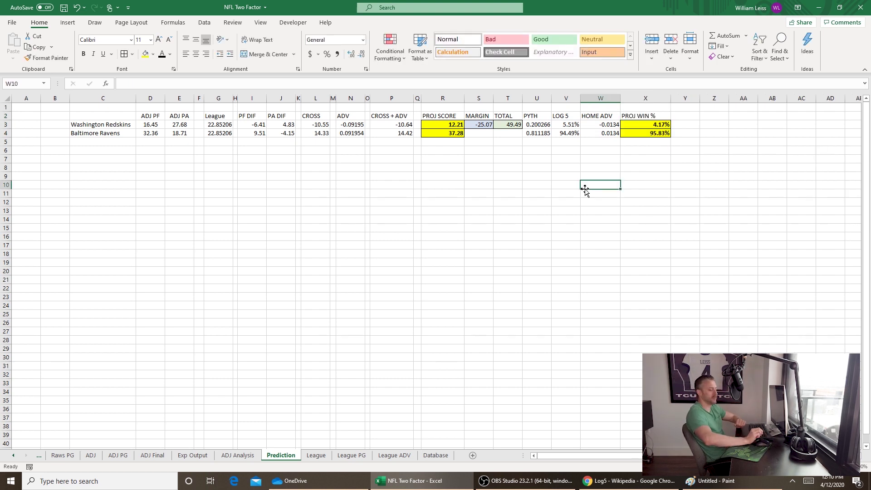
click(649, 134)
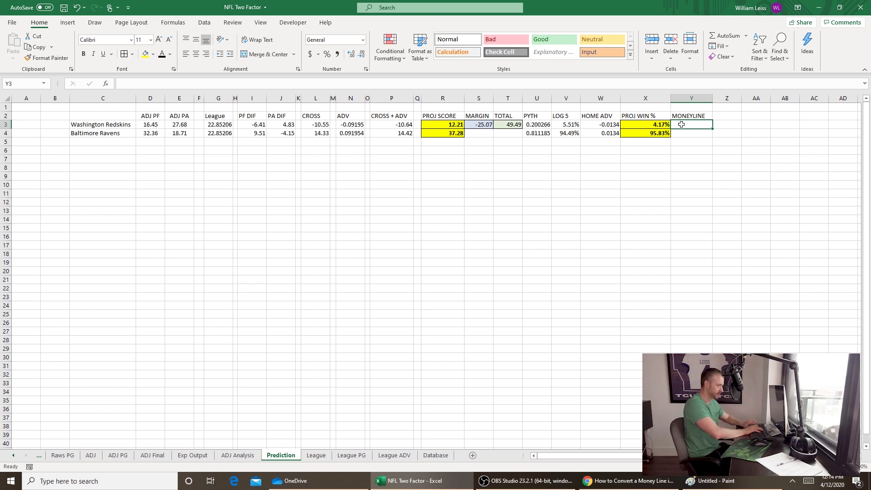
Enter the moneyline conversion formula =IF(X3<0.5,((1-X3)/X3*100),X3/(1-X3)*(-100)) in Y3.
text(=IF(X)
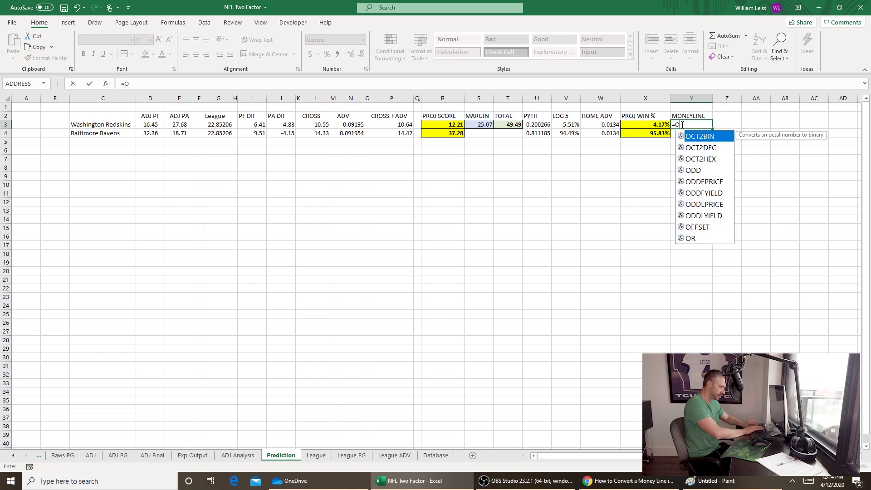
text(3)
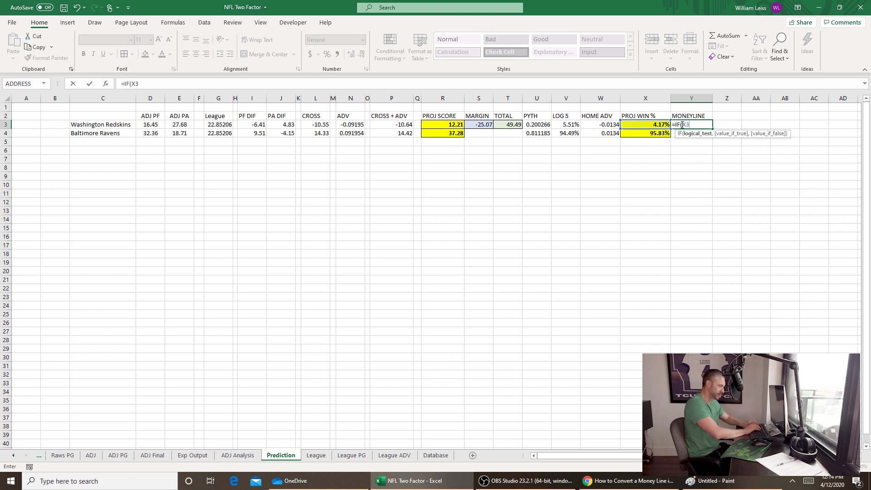
text(<0.)
text(5,(()
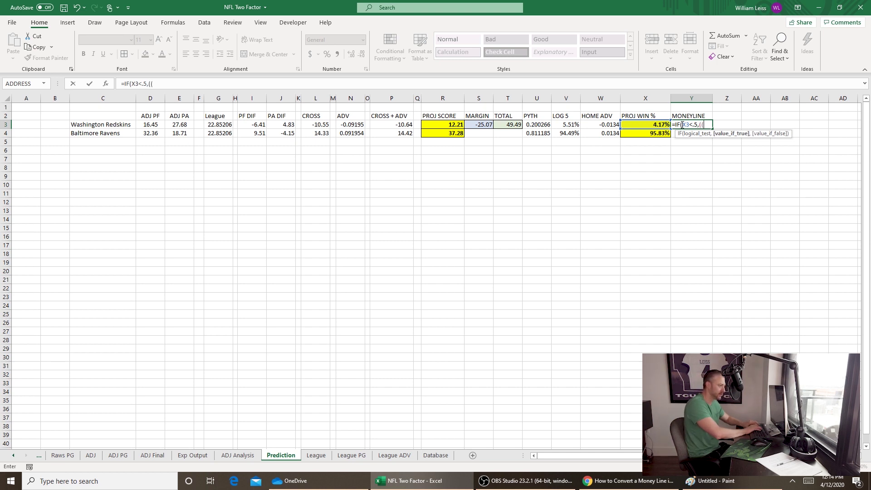
text(1-X3)
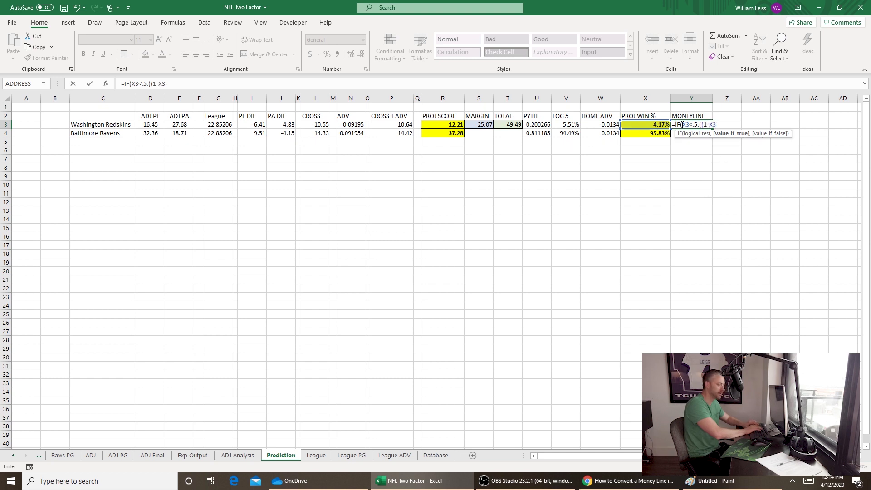
text())
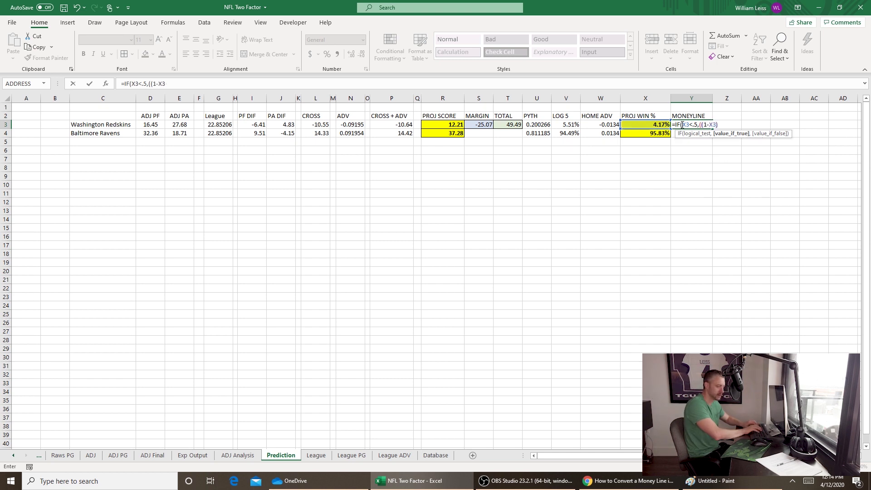
text(/X3*100))
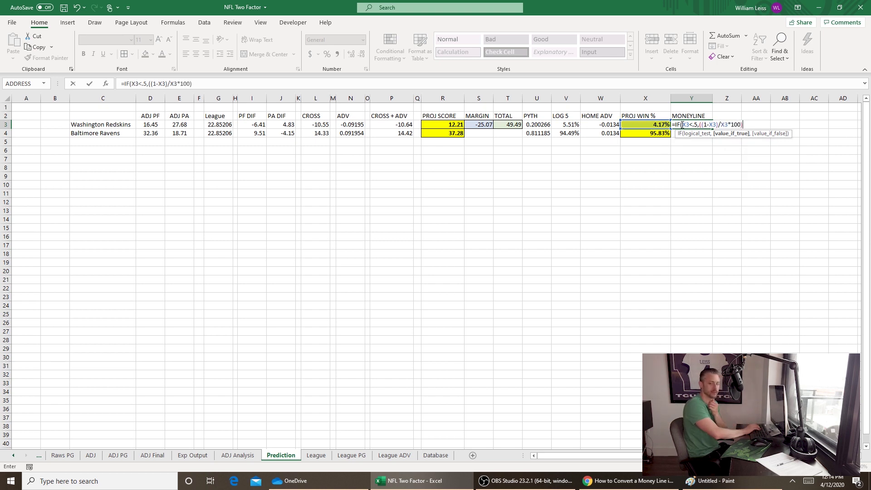
text(,)
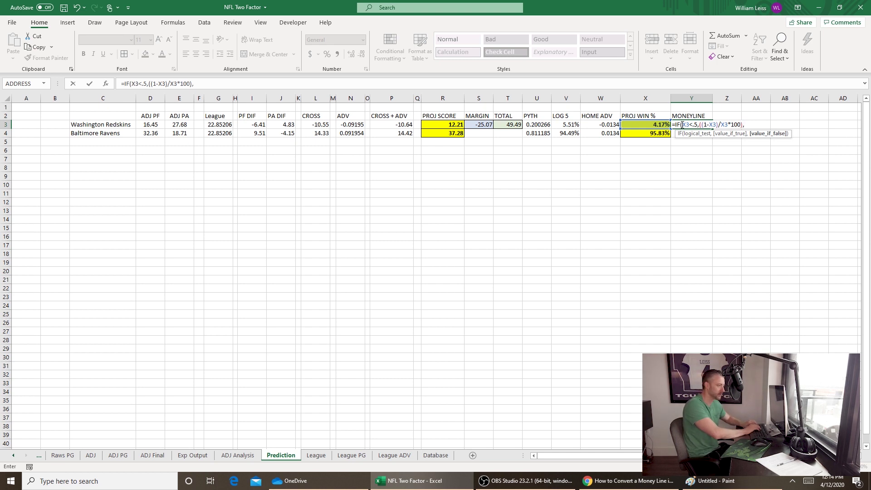
text(X3)
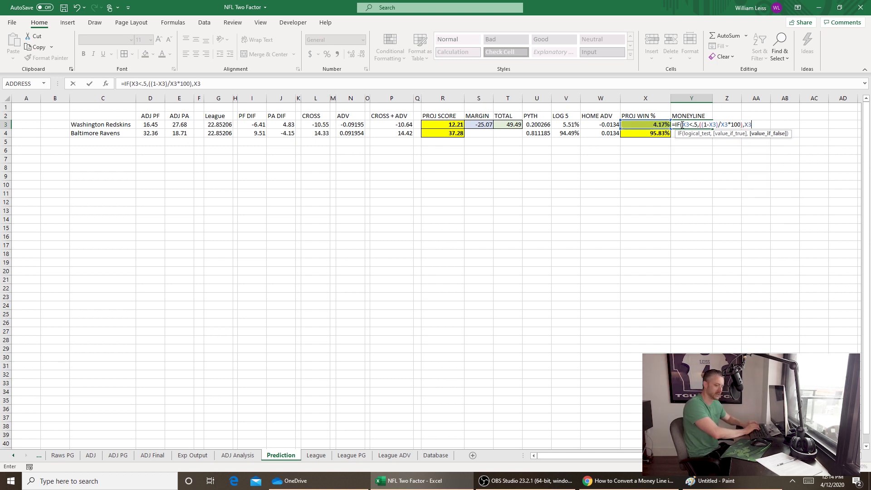
text(/(1-X3)*(-1)
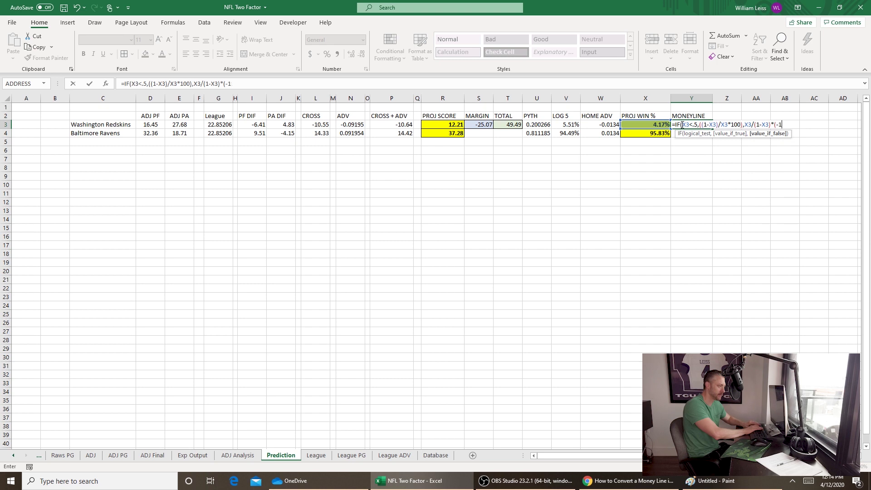
text(00)))
key(Return)
Format the moneyline cell Y3 as a number with zero decimal places.
right_click(689, 127)
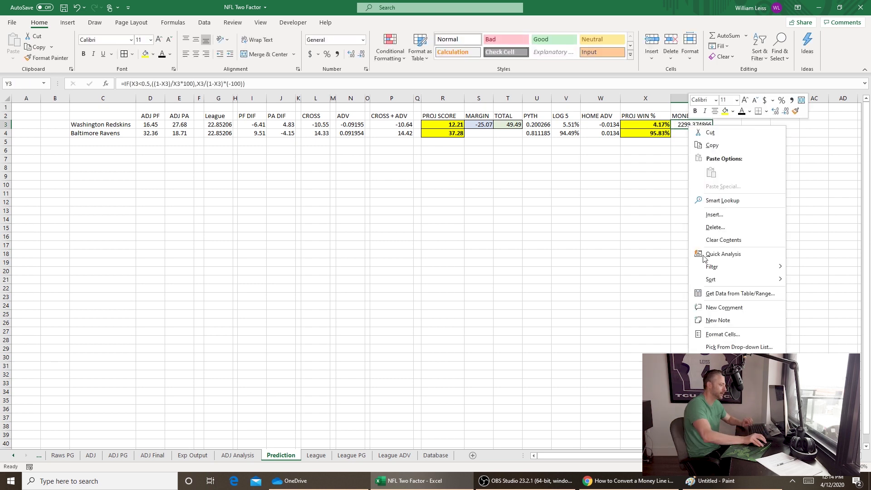
click(723, 334)
click(394, 153)
click(505, 169)
click(505, 169)
key(Return)
Copy the moneyline formula and its formatting from Y3 to Y4 for the second team.
key(ctrl+c)
key(Down)
key(ctrl+v)
click(664, 177)
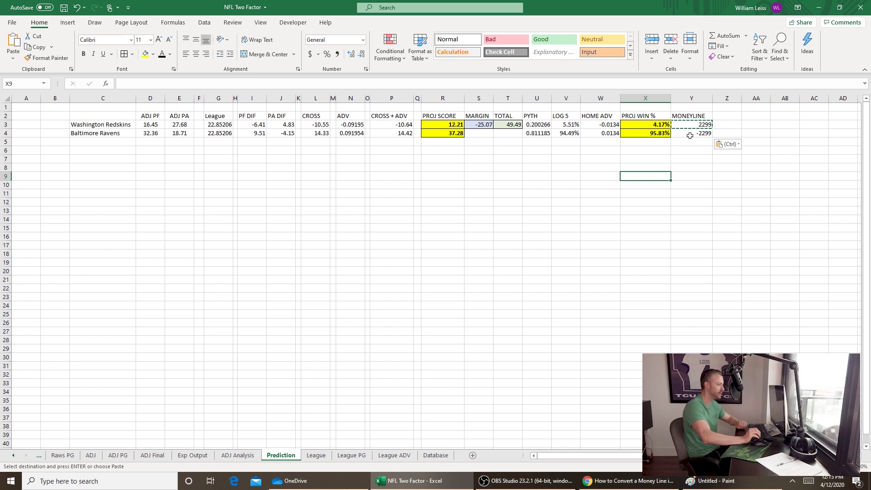
Check team names on the ADJ Final sheet, then set the Prediction matchup to Indianapolis Colts in C3 and Los Angeles Chargers in C4.
click(109, 124)
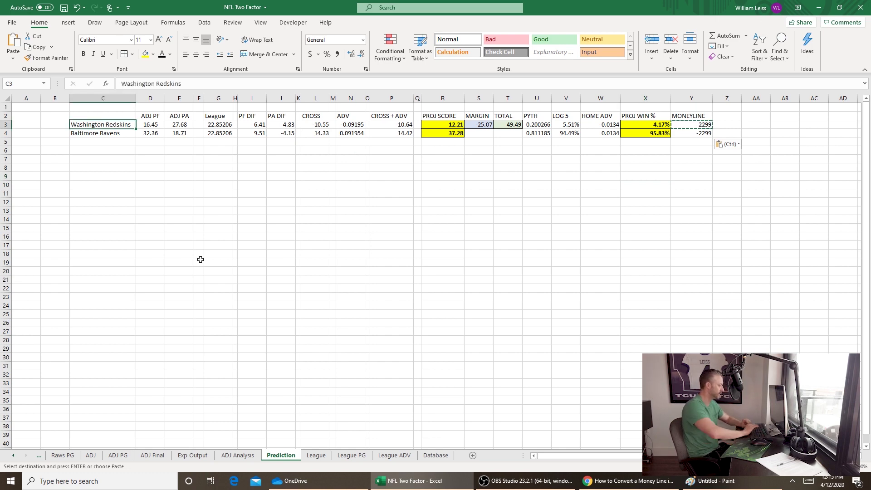
click(152, 455)
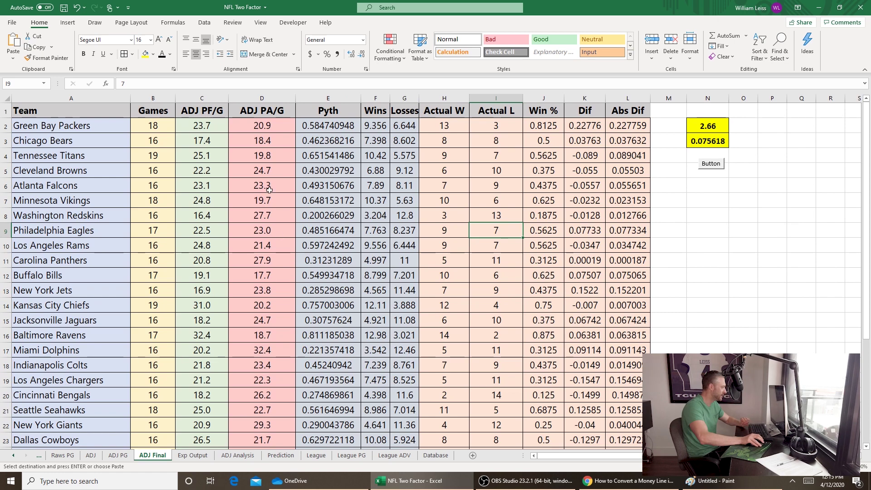
click(119, 363)
click(100, 384)
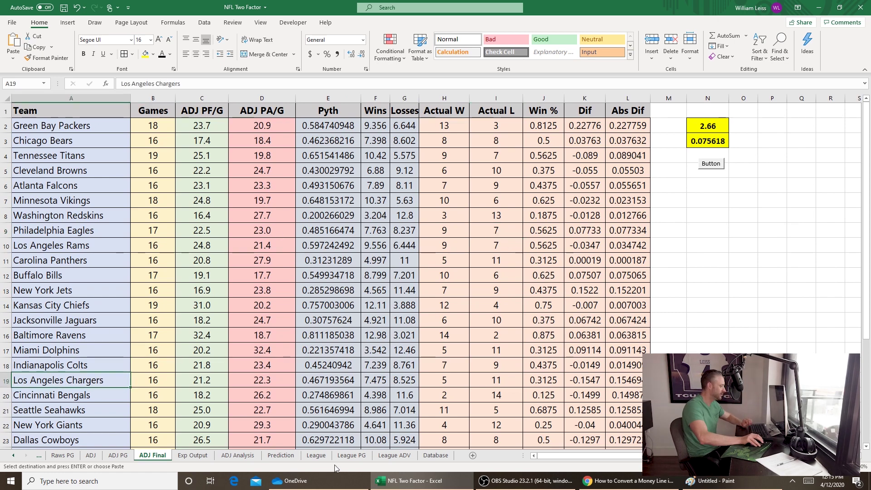
click(281, 455)
text(Indi)
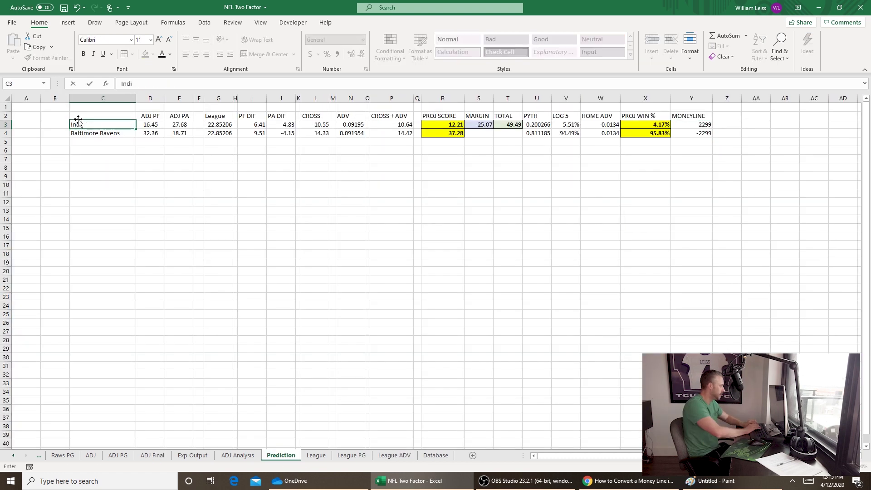
text(anapolis Colts)
key(Return)
text(Los Angeles Chargers)
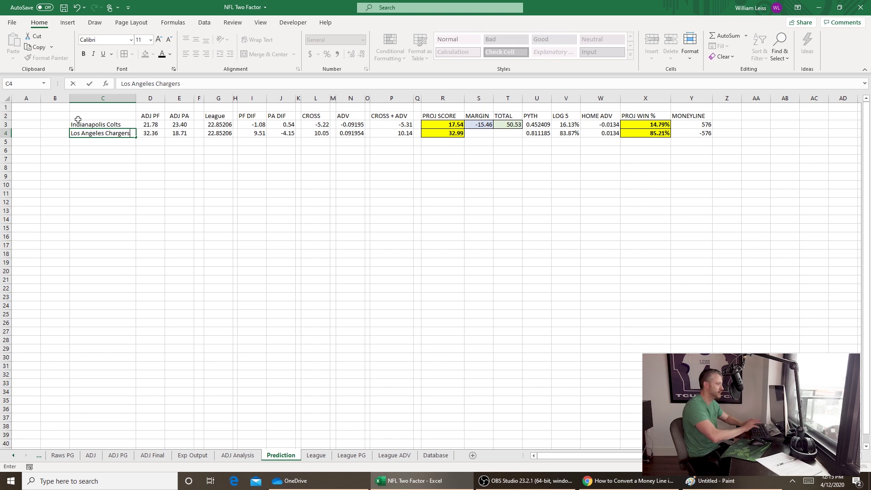
key(Return)
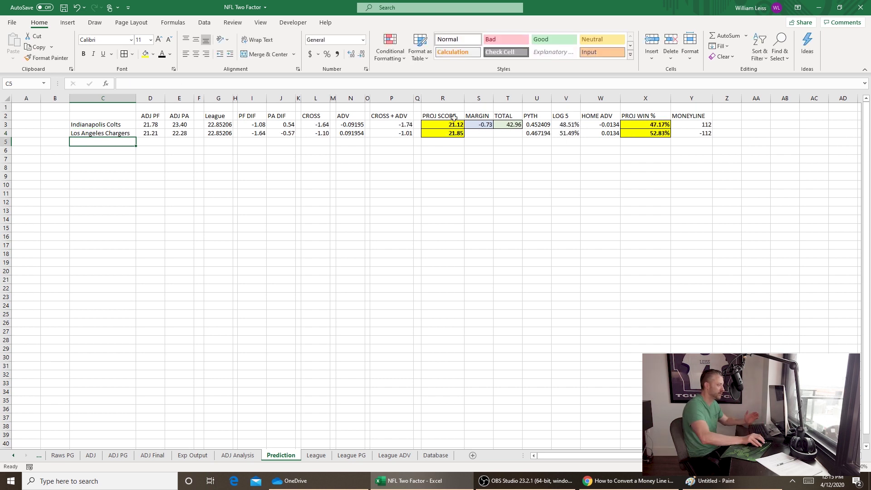